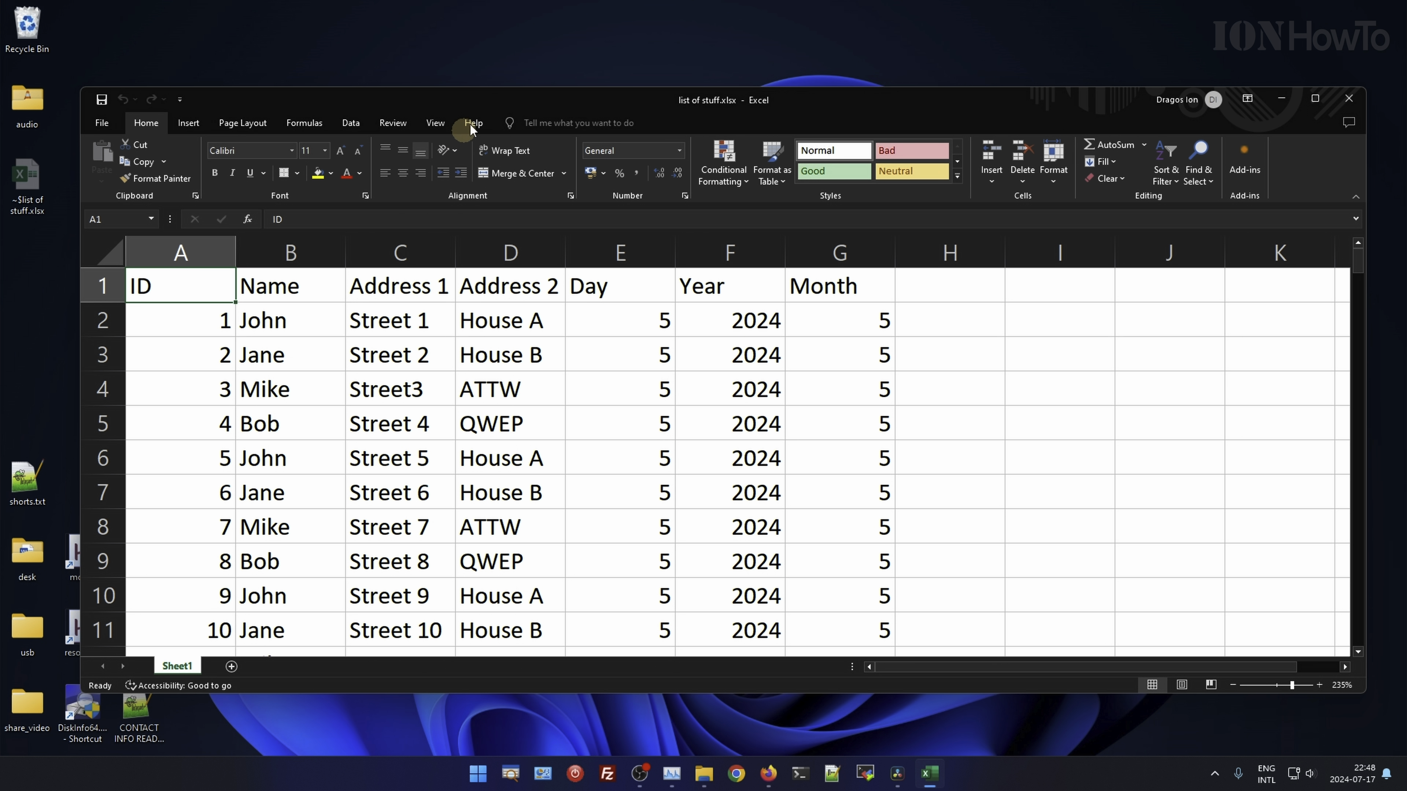
# Copy the cell count of the Address 2 entries in D2:D7 and paste it into H2
pyautogui.moveTo(479, 95); pyautogui.dragTo(493, 110)
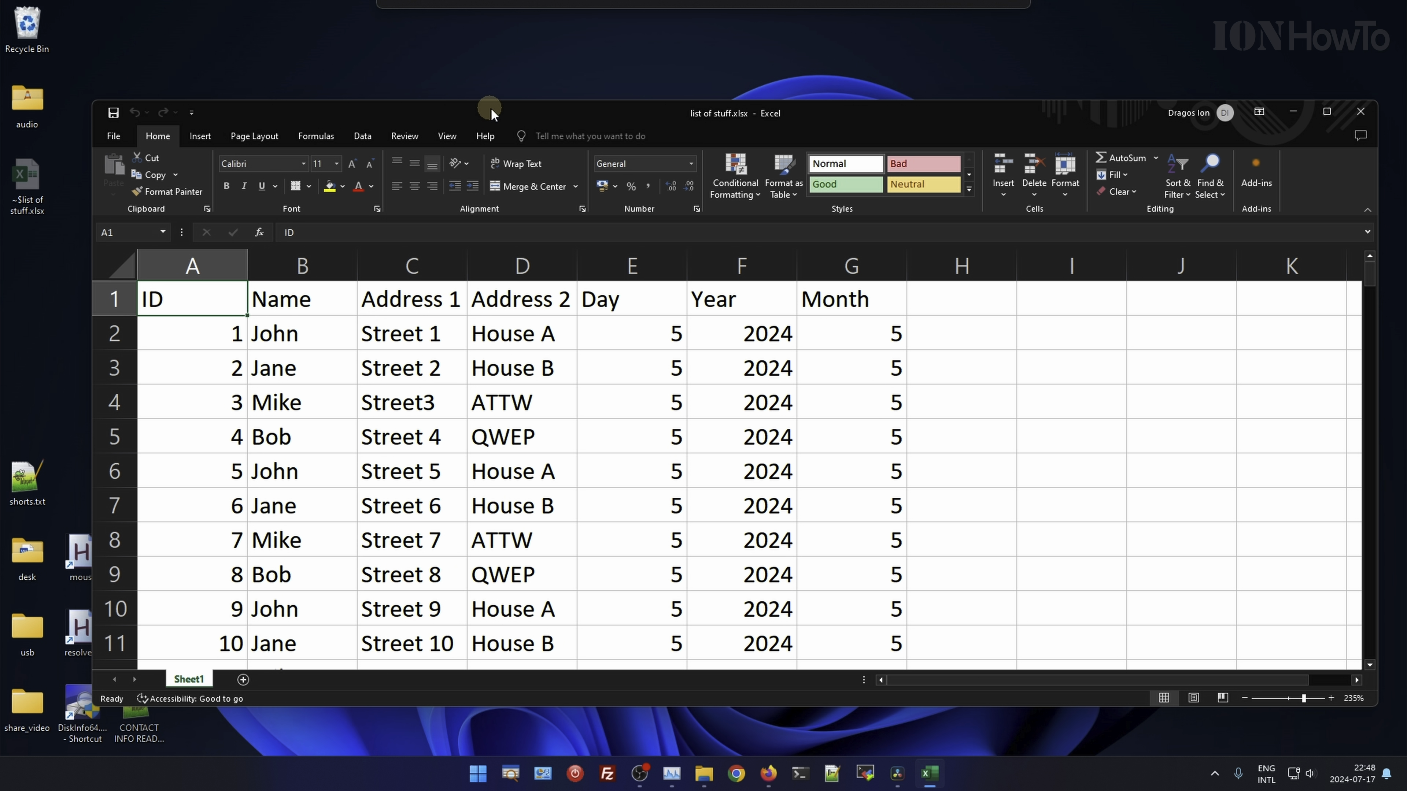
pyautogui.click(503, 346)
pyautogui.moveTo(503, 346); pyautogui.dragTo(511, 504)
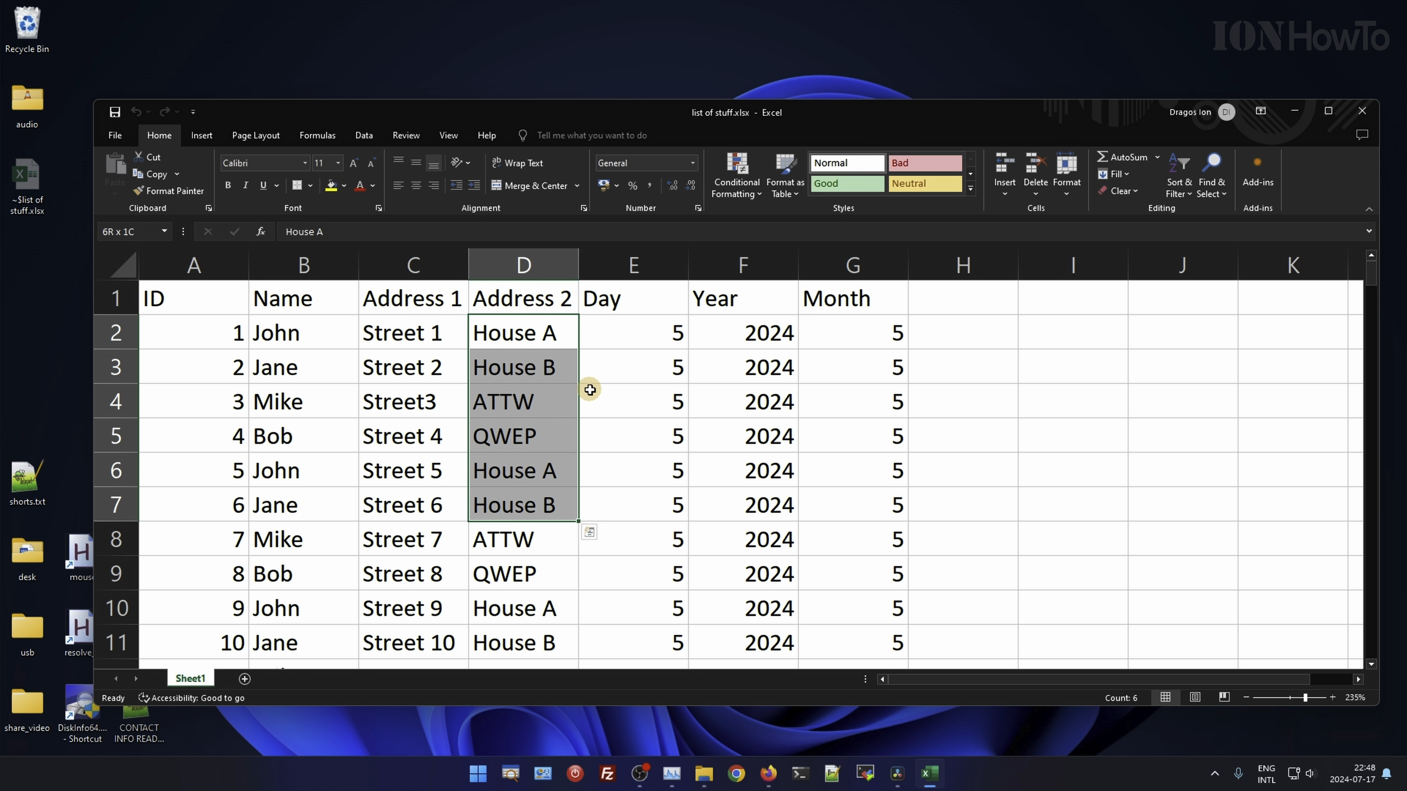
pyautogui.click(537, 367)
pyautogui.click(516, 328)
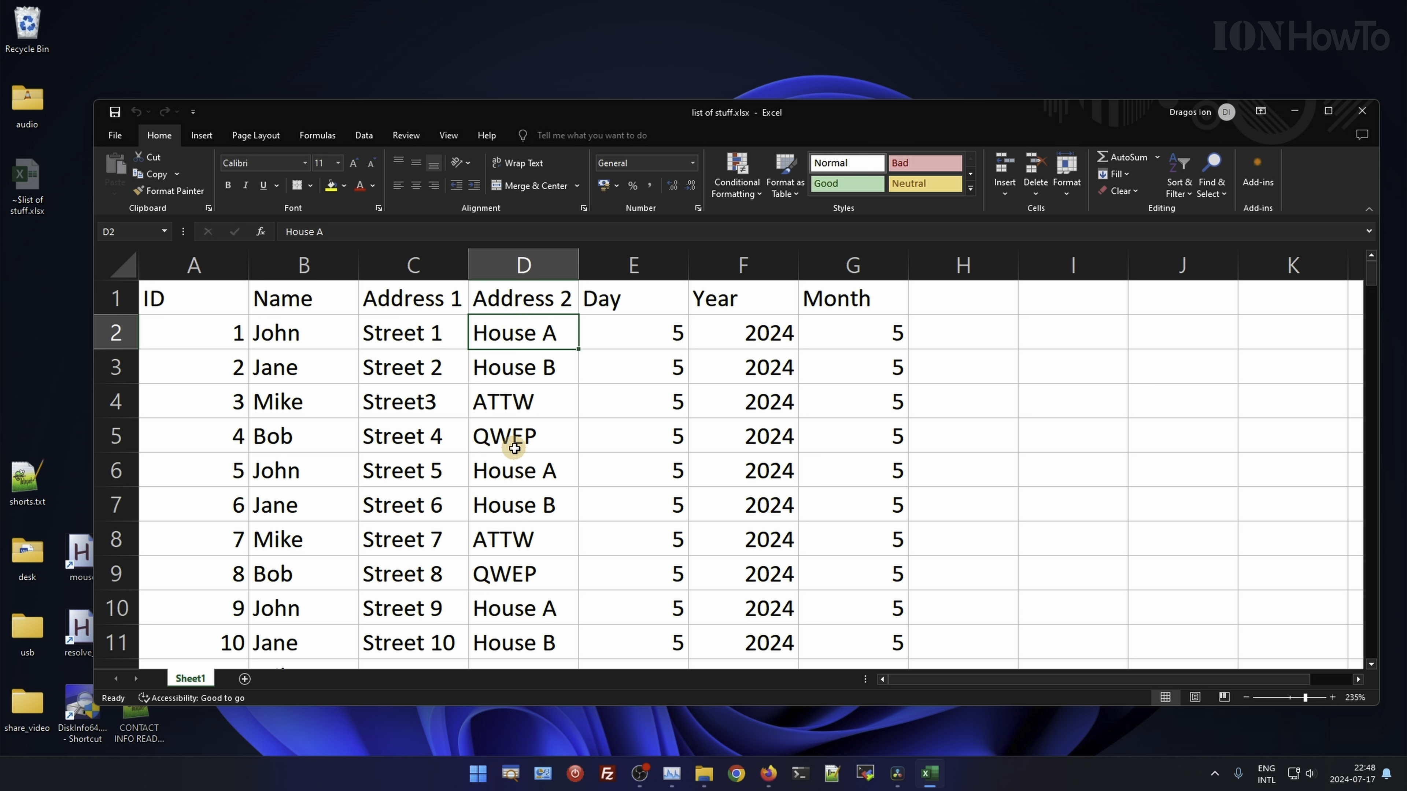
pyautogui.keyDown('shift'); pyautogui.click(507, 510); pyautogui.keyUp('shift')
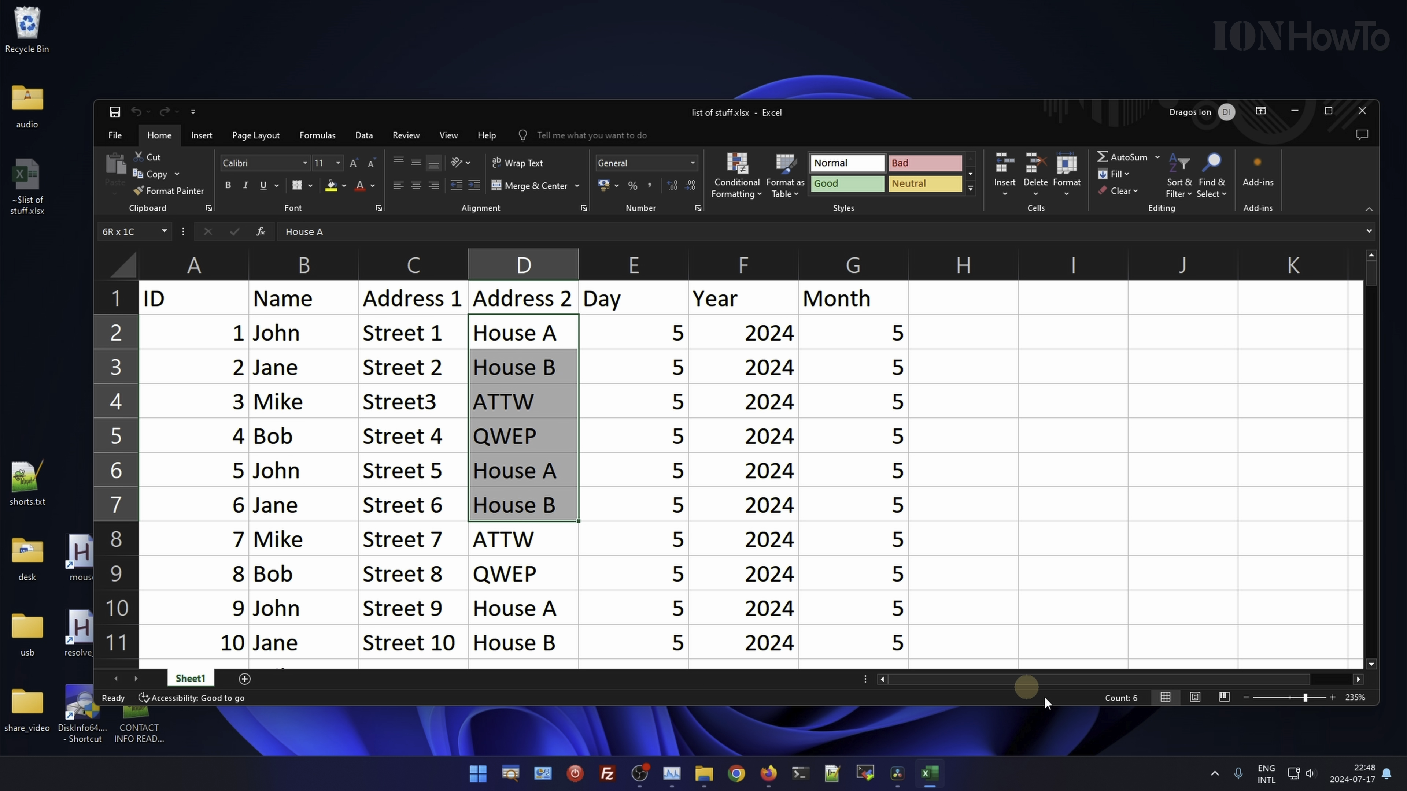
pyautogui.click(1136, 697)
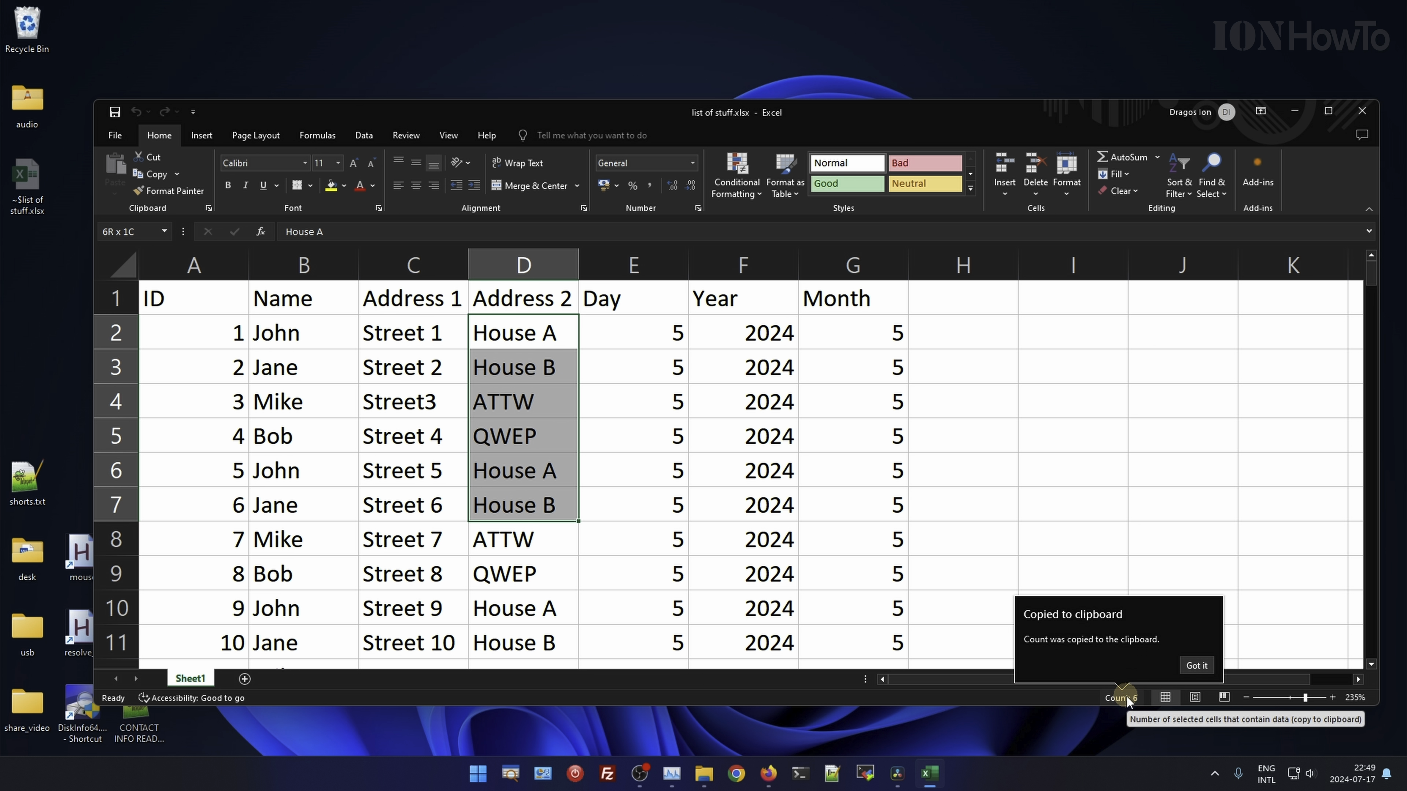
pyautogui.click(946, 331)
pyautogui.hotkey('ctrl', 'v')
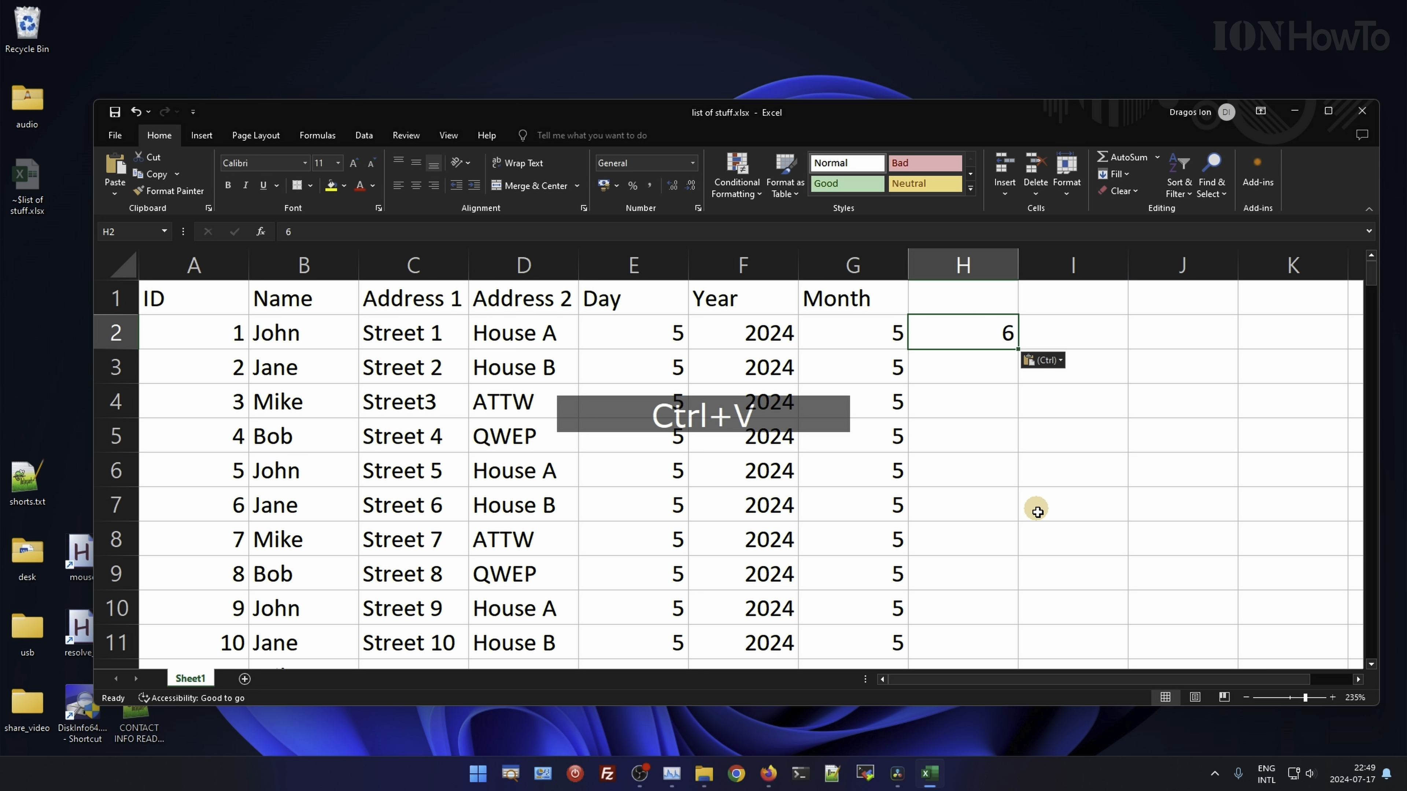
pyautogui.click(961, 402)
pyautogui.click(963, 335)
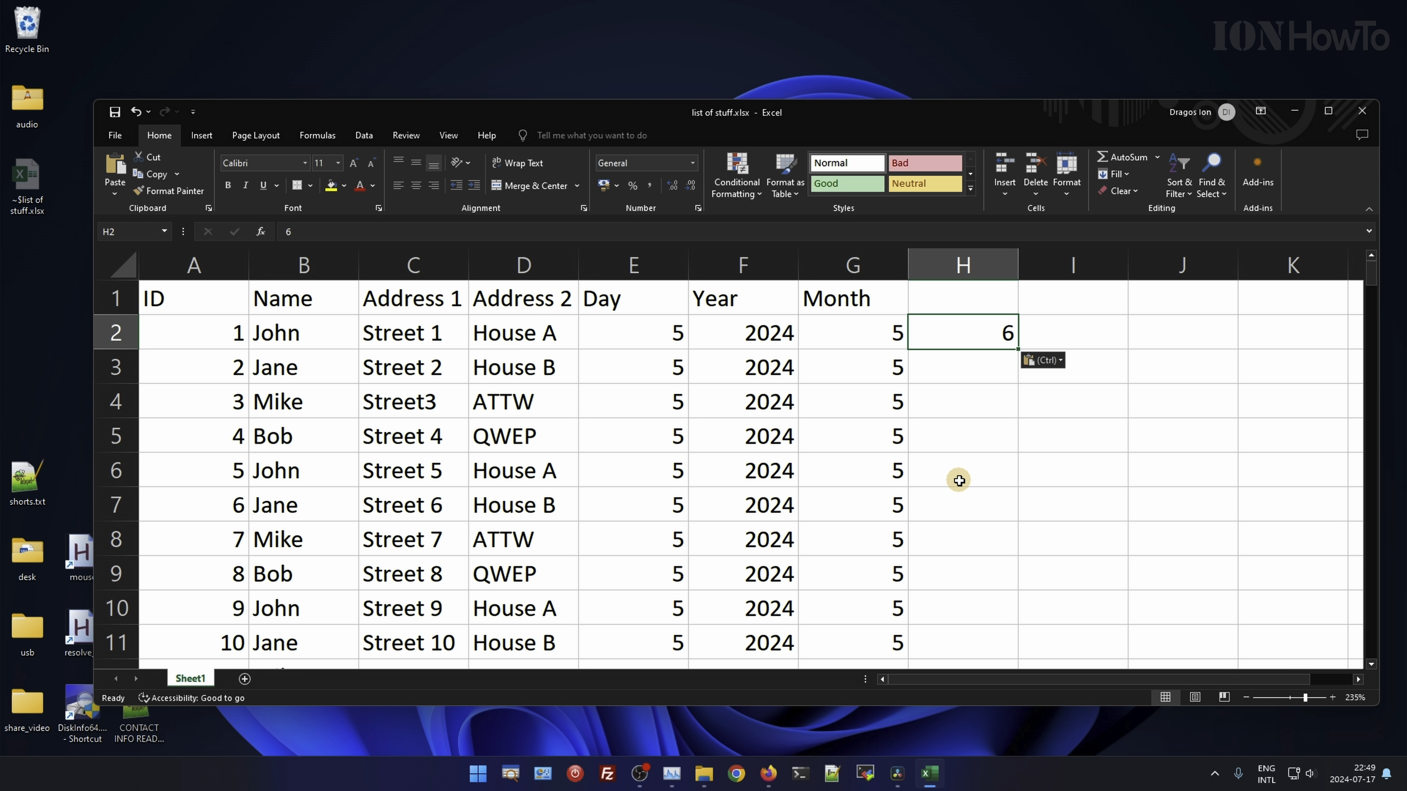
# Copy the cell count of the Address 2 entries in D2:D6 and paste it into H3
pyautogui.click(510, 335)
pyautogui.keyDown('shift'); pyautogui.click(512, 486); pyautogui.keyUp('shift')
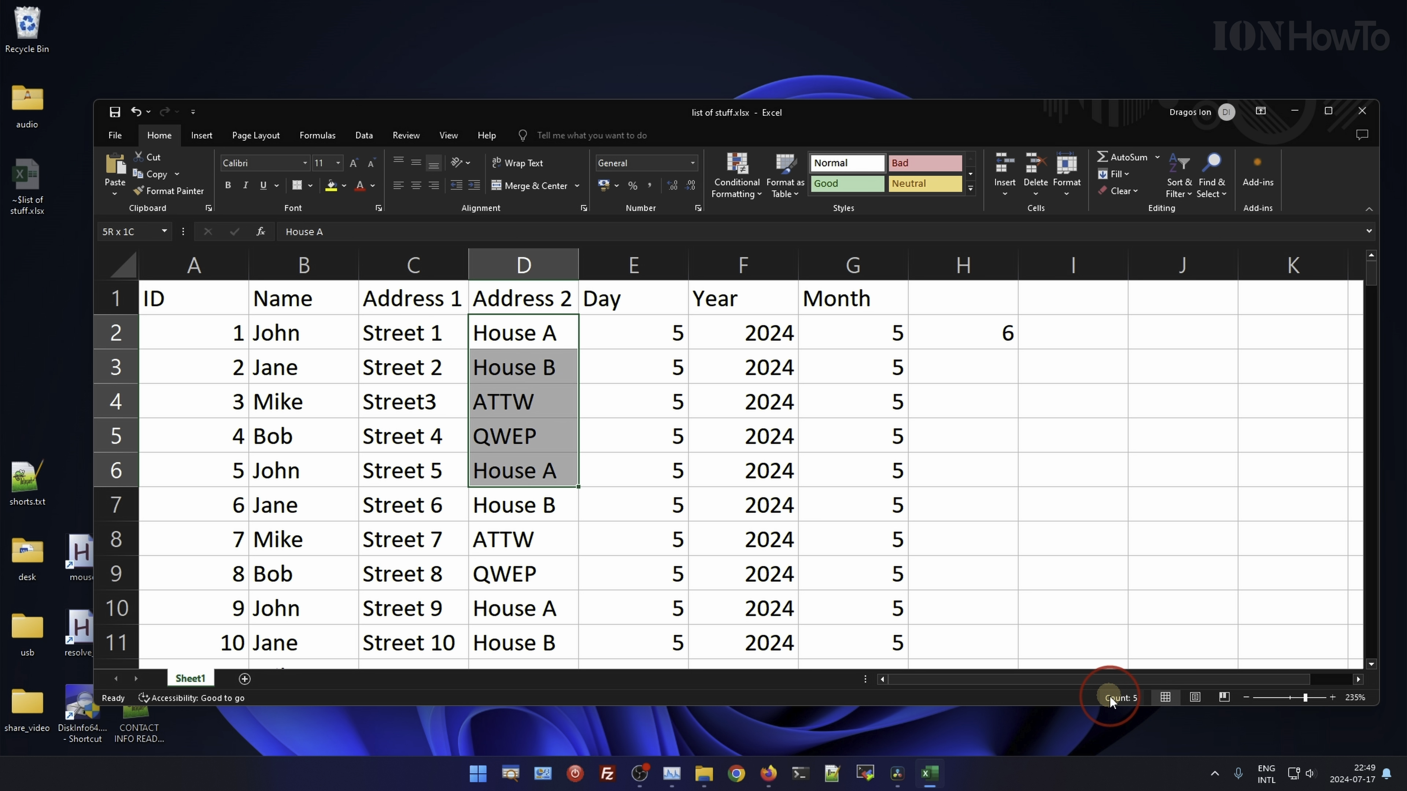
pyautogui.click(1042, 331)
pyautogui.click(986, 363)
pyautogui.hotkey('ctrl', 'v')
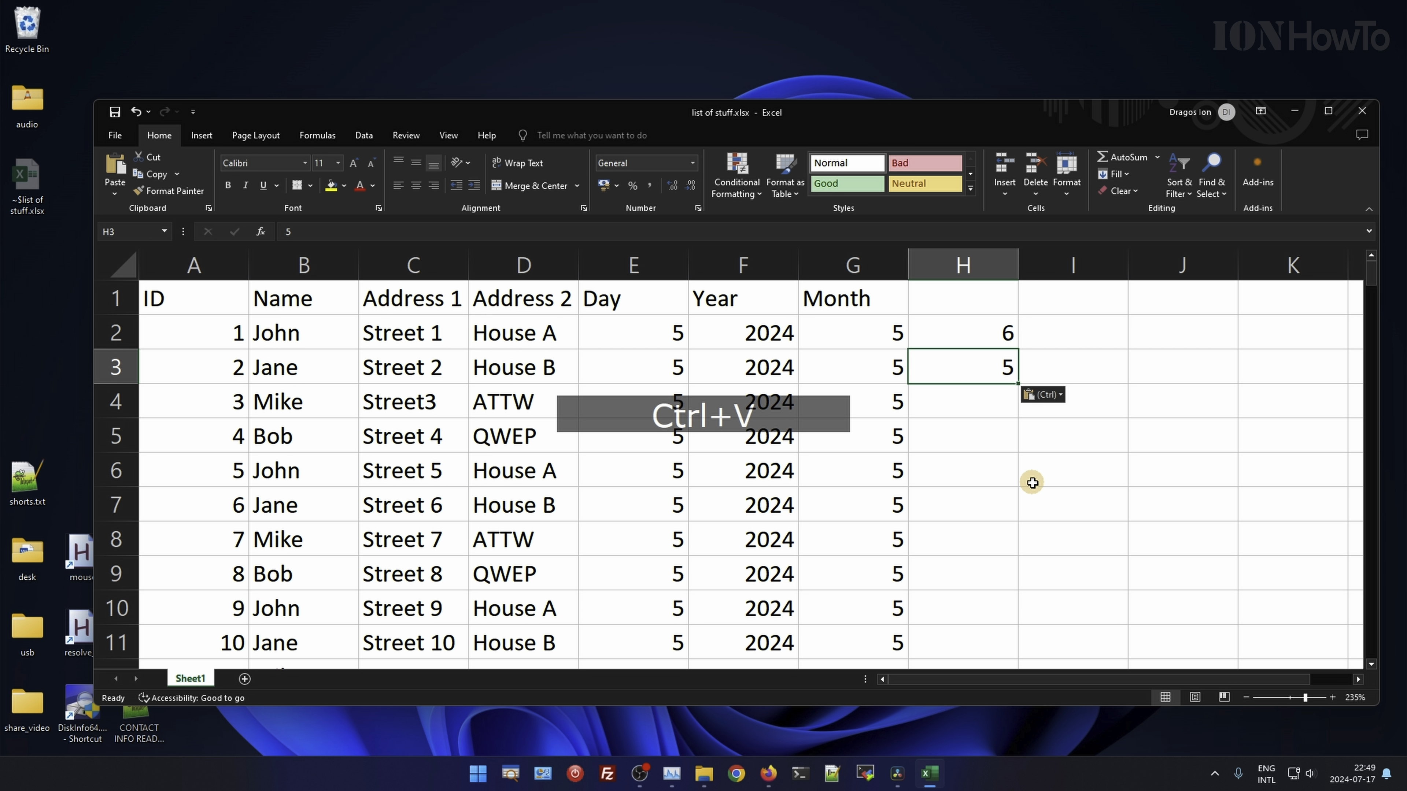
# Delete the pasted counts from cells H2:H3
pyautogui.click(1026, 331)
pyautogui.moveTo(997, 331); pyautogui.dragTo(1010, 375)
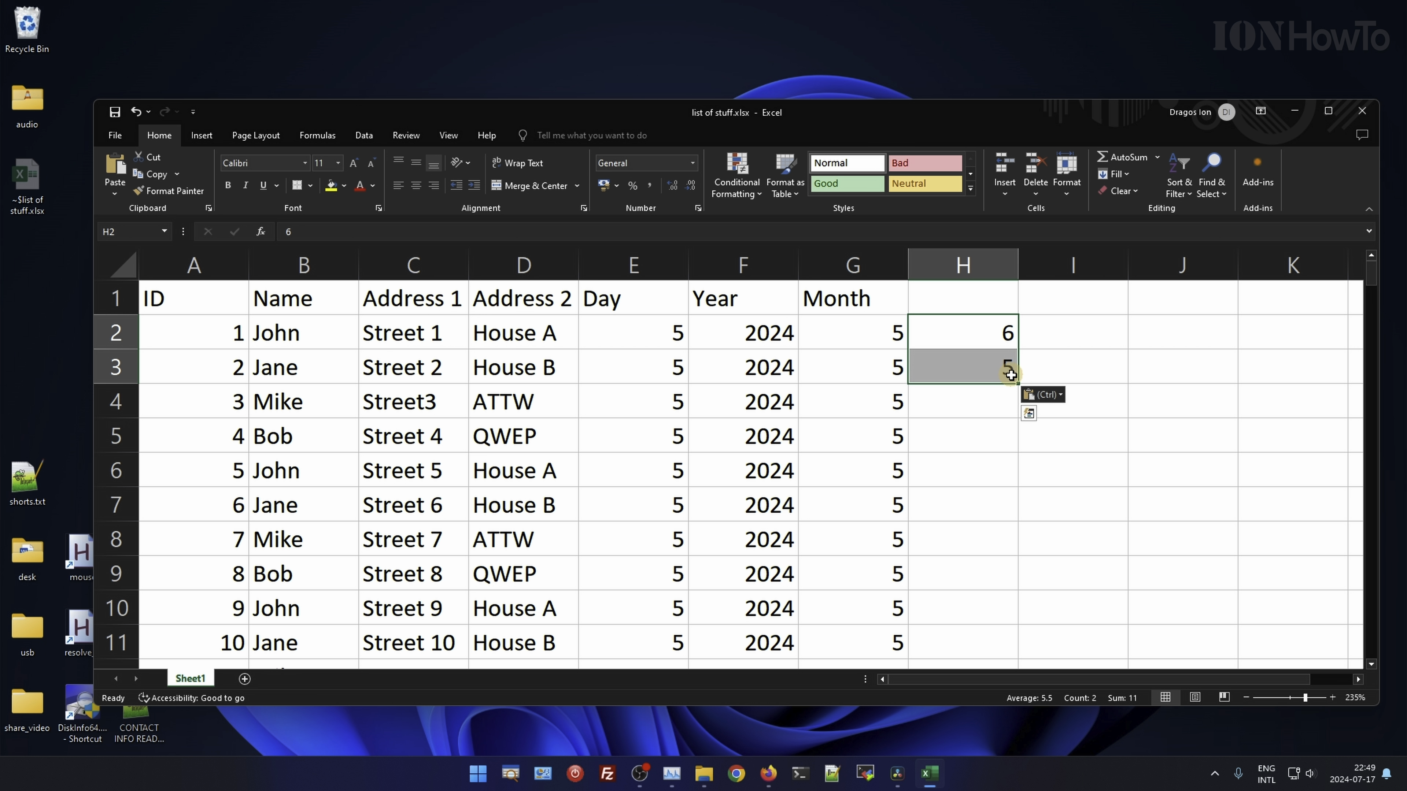
pyautogui.press('Delete')
# Select part of the Address 2 column from D2, and also D2:E2, to compare the selection statistics
pyautogui.click(483, 333)
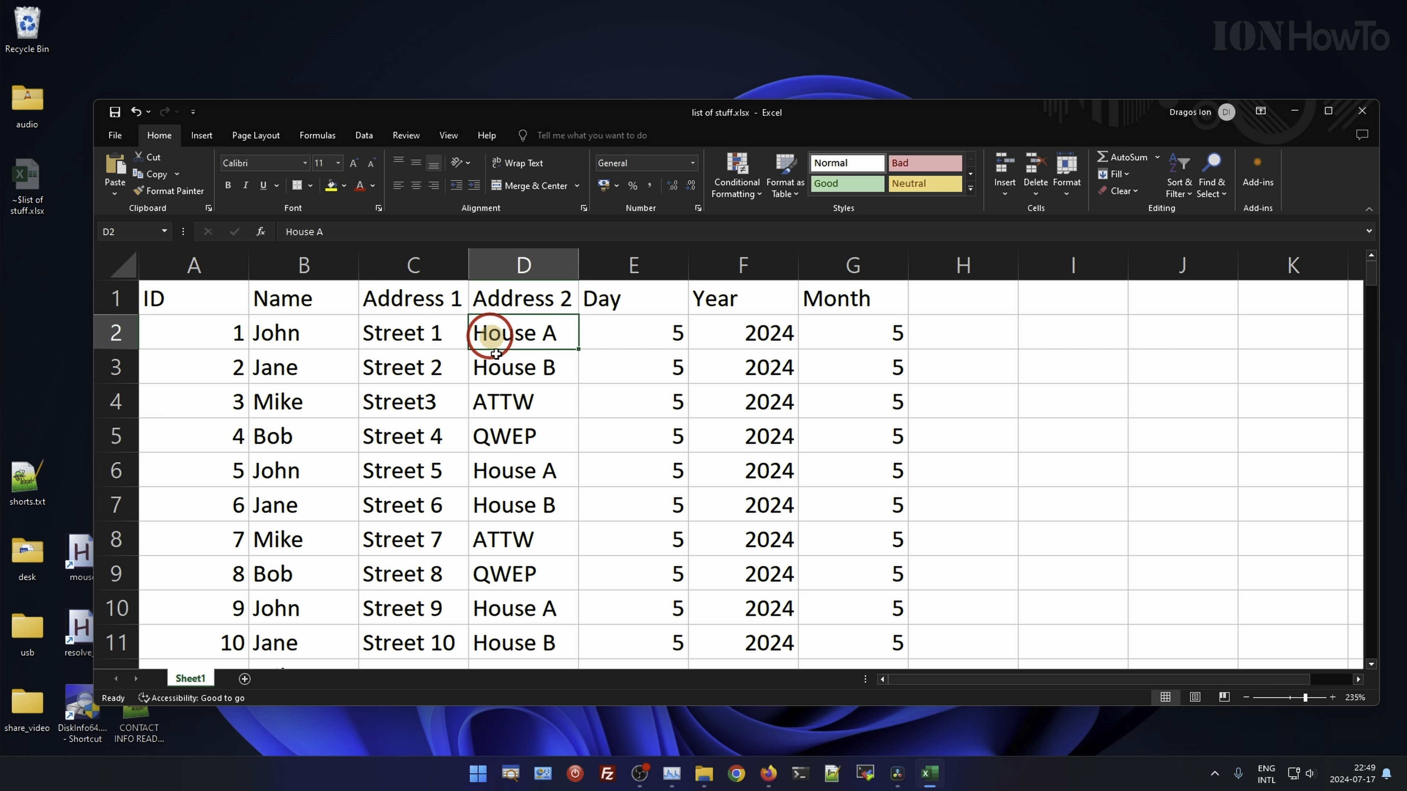
pyautogui.keyDown('shift'); pyautogui.click(506, 565); pyautogui.keyUp('shift')
pyautogui.moveTo(521, 427); pyautogui.dragTo(651, 323)
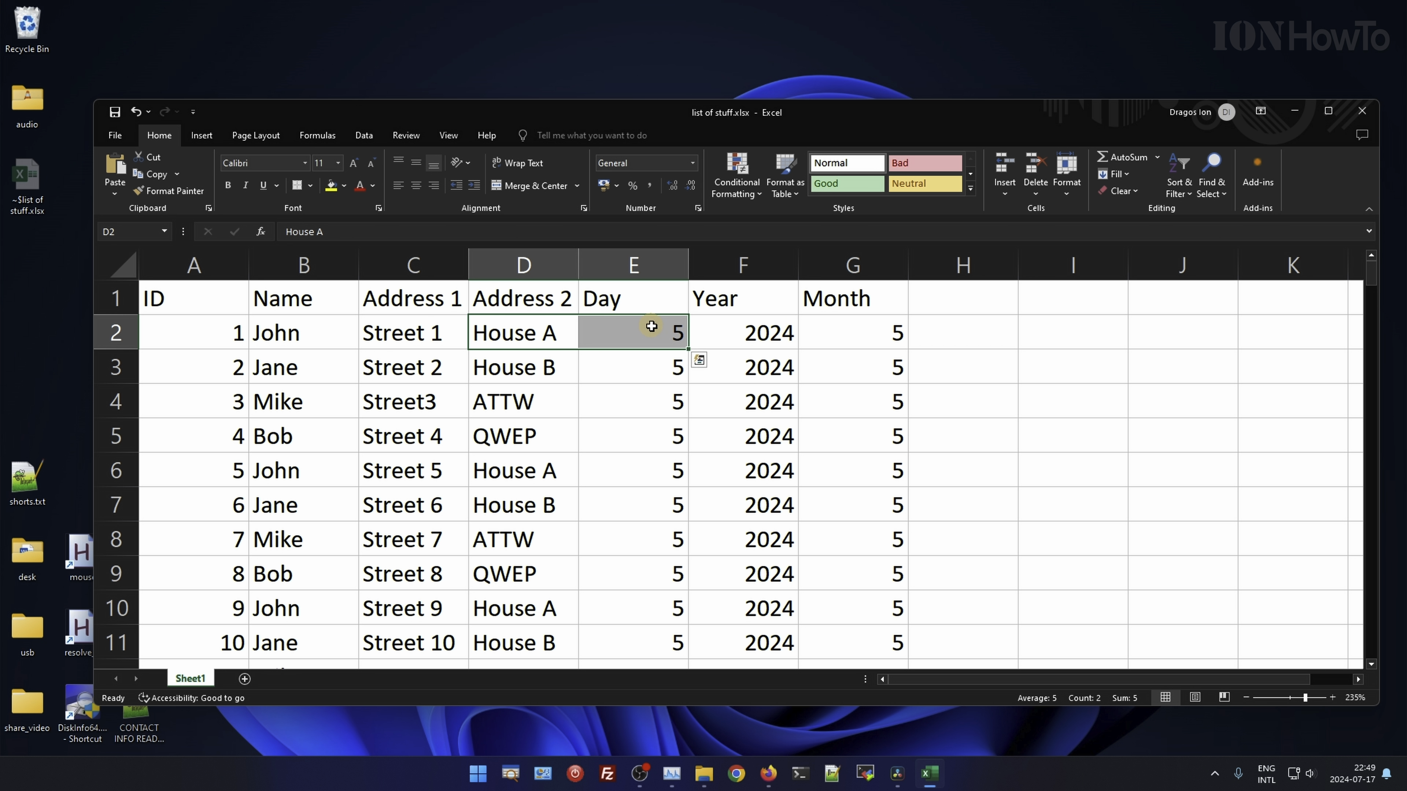
# Copy the sum of D2:E3 into H2, and clear that cell again
pyautogui.keyDown('shift'); pyautogui.click(644, 374); pyautogui.keyUp('shift')
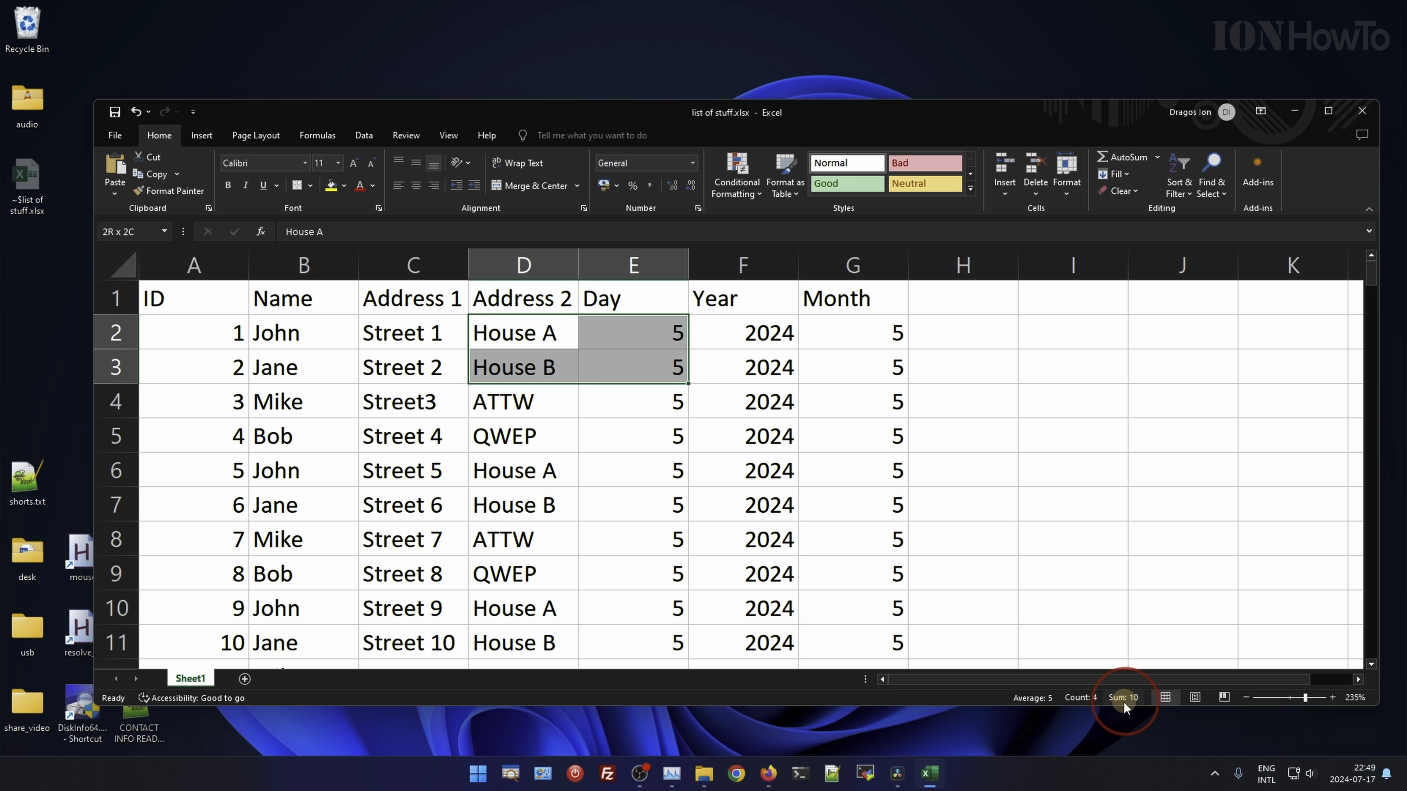
pyautogui.click(976, 333)
pyautogui.write('10')
pyautogui.click(976, 362)
pyautogui.click(961, 327)
pyautogui.press('Delete')
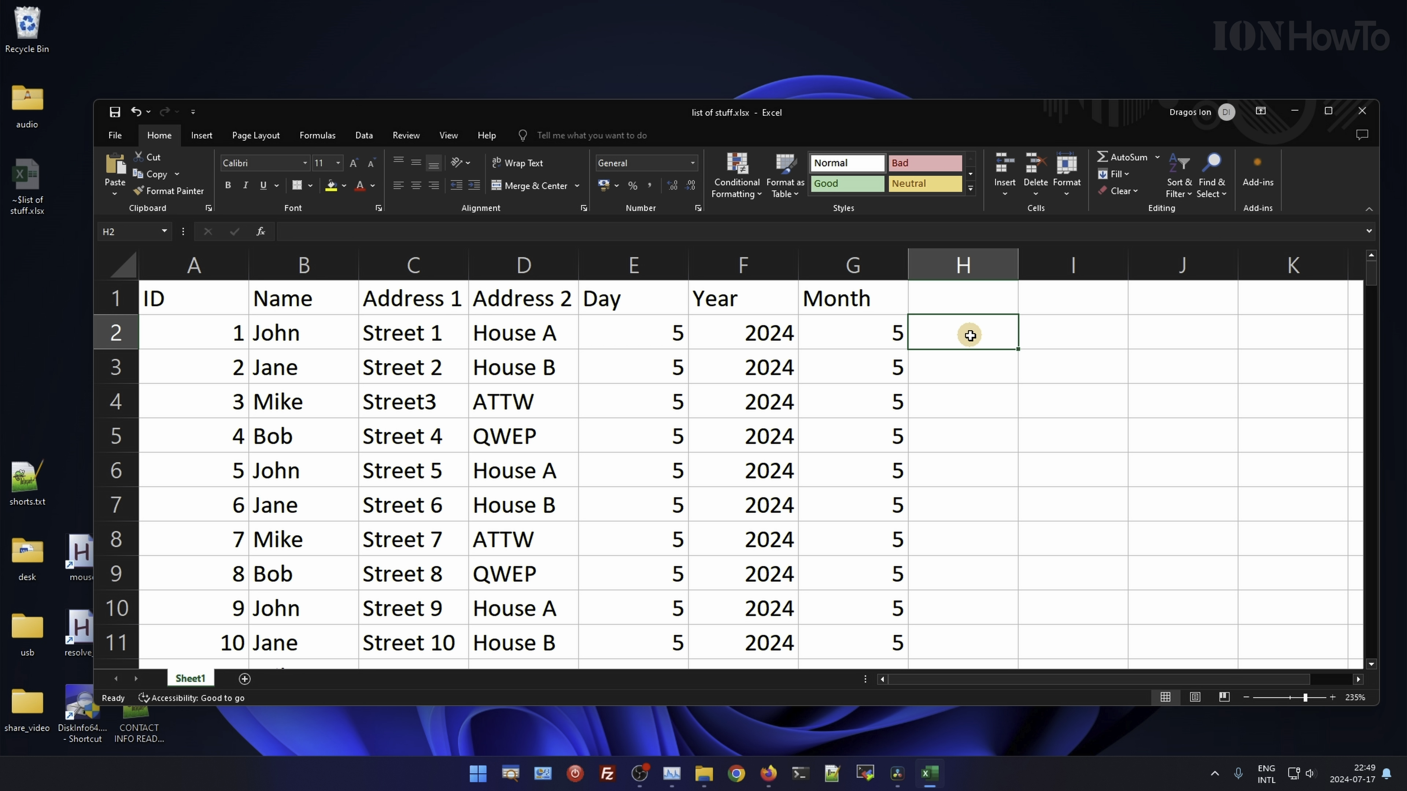
# Enter the header Count in cell H1, next to the Month header
pyautogui.click(958, 296)
pyautogui.click(928, 317)
pyautogui.click(936, 304)
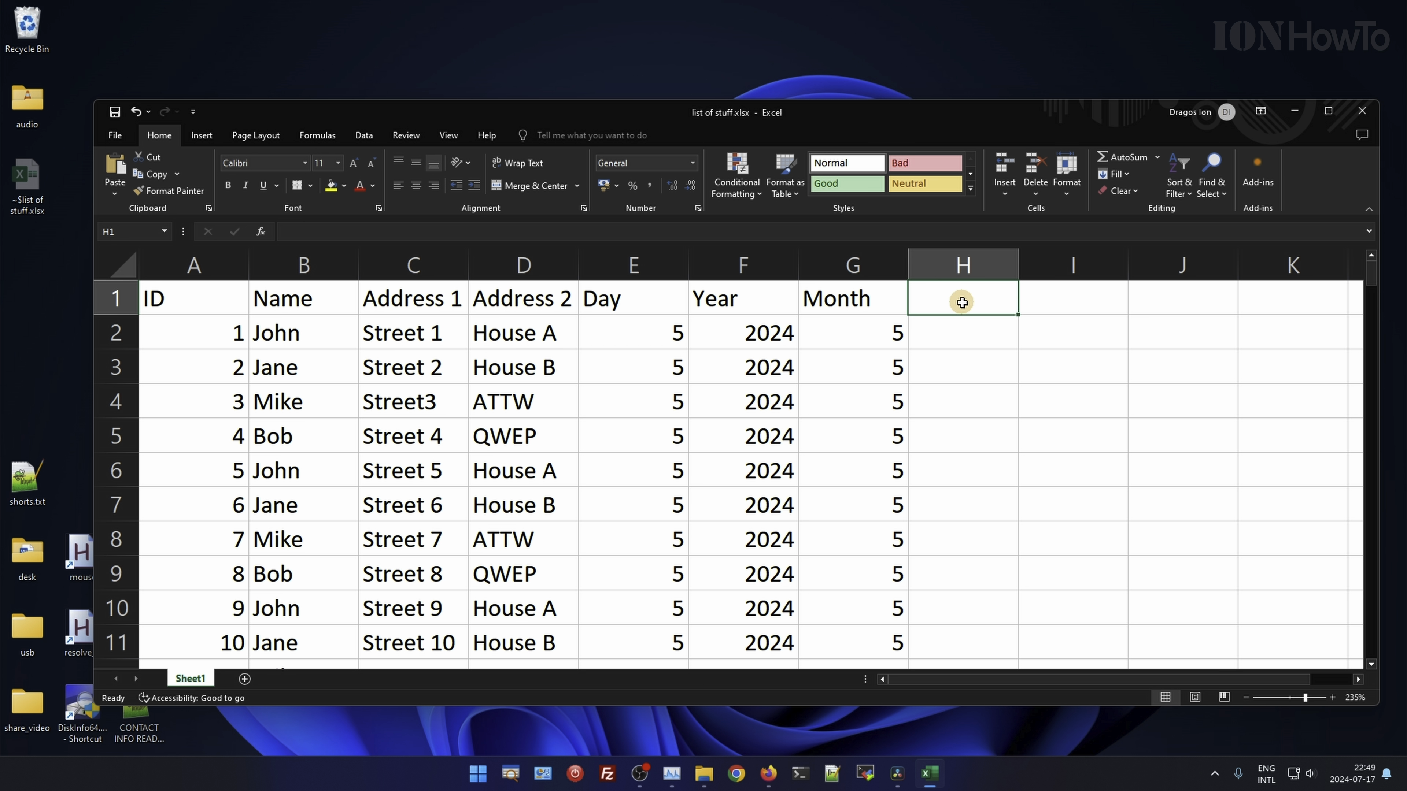
pyautogui.write('Count')
pyautogui.press('Return')
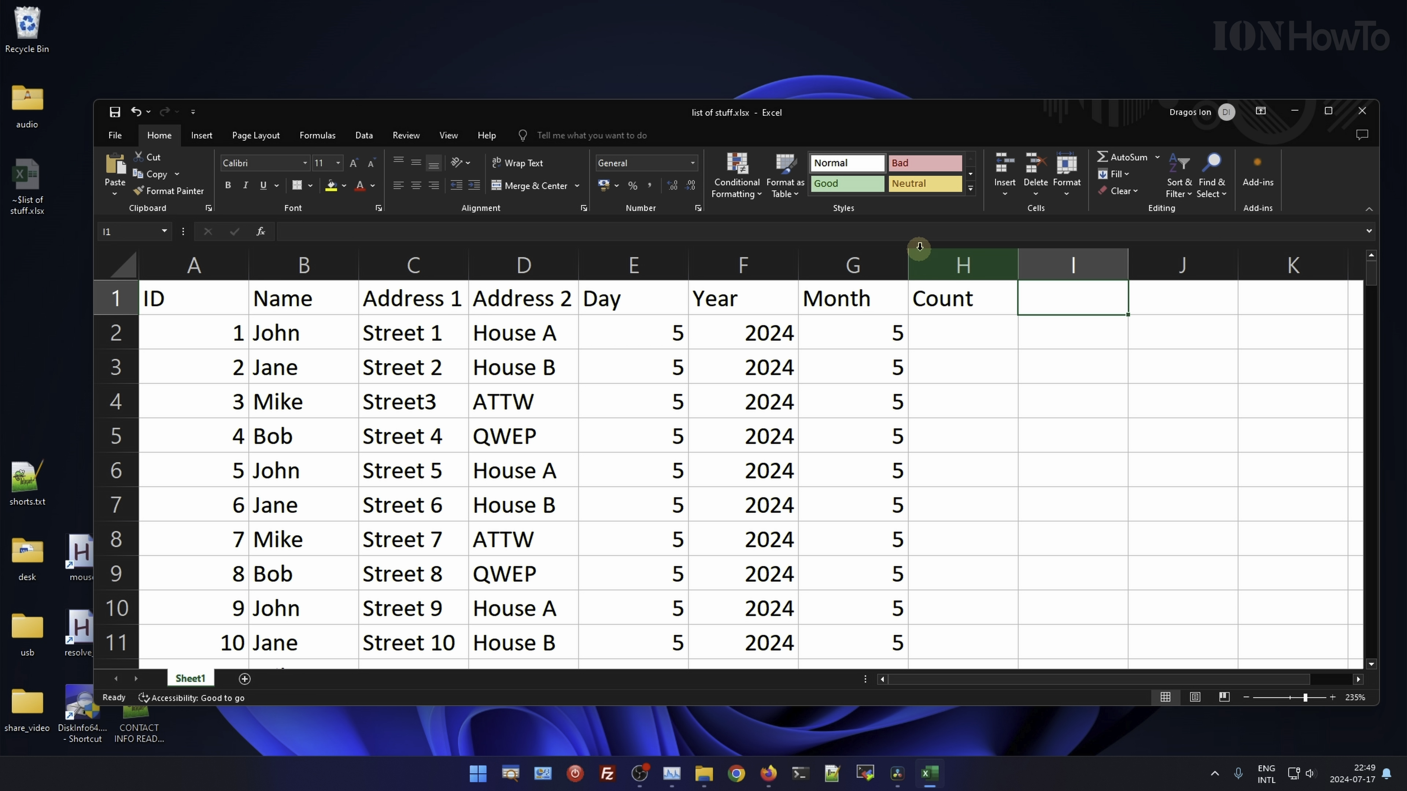
pyautogui.click(1040, 339)
pyautogui.click(1051, 304)
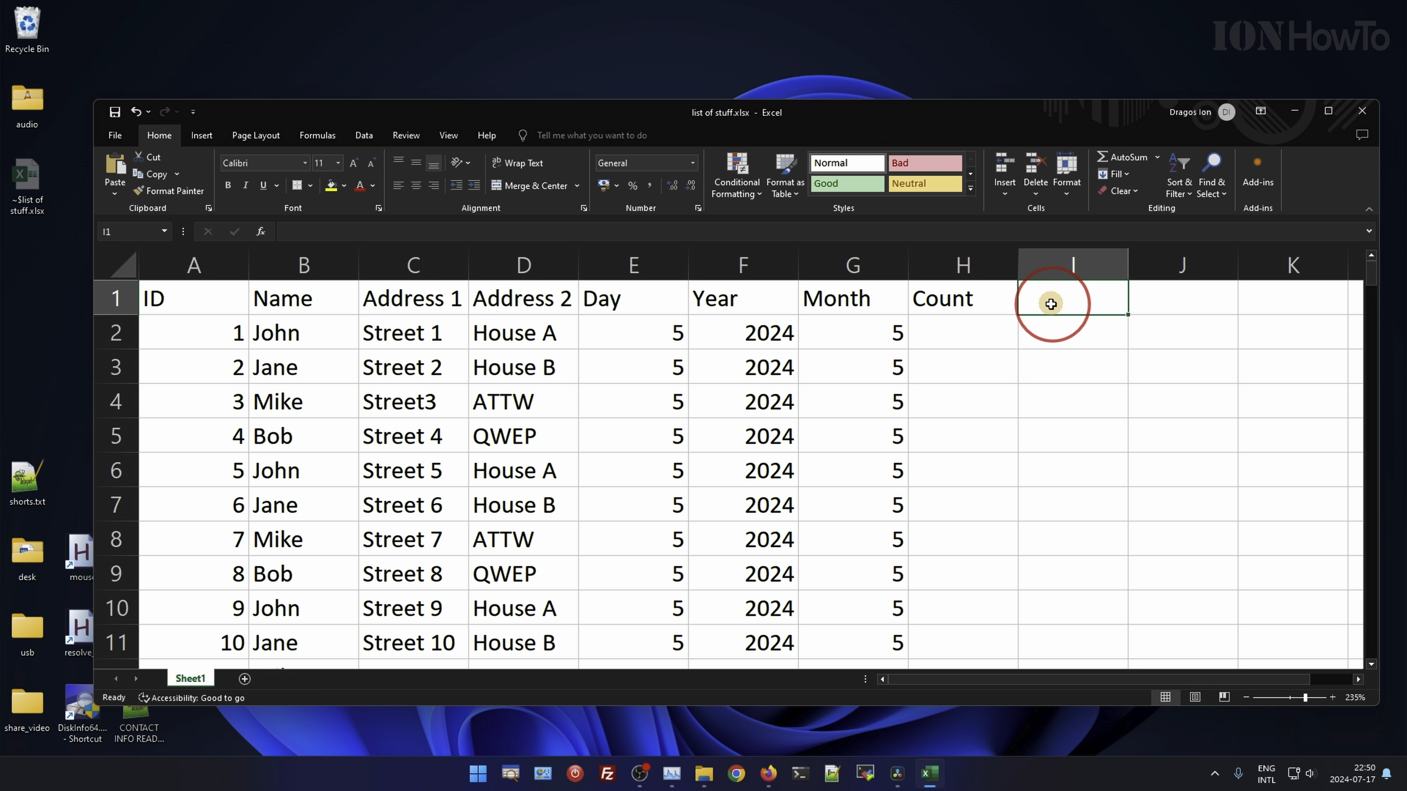
# Fill the whole Count column H with light grey
pyautogui.click(980, 343)
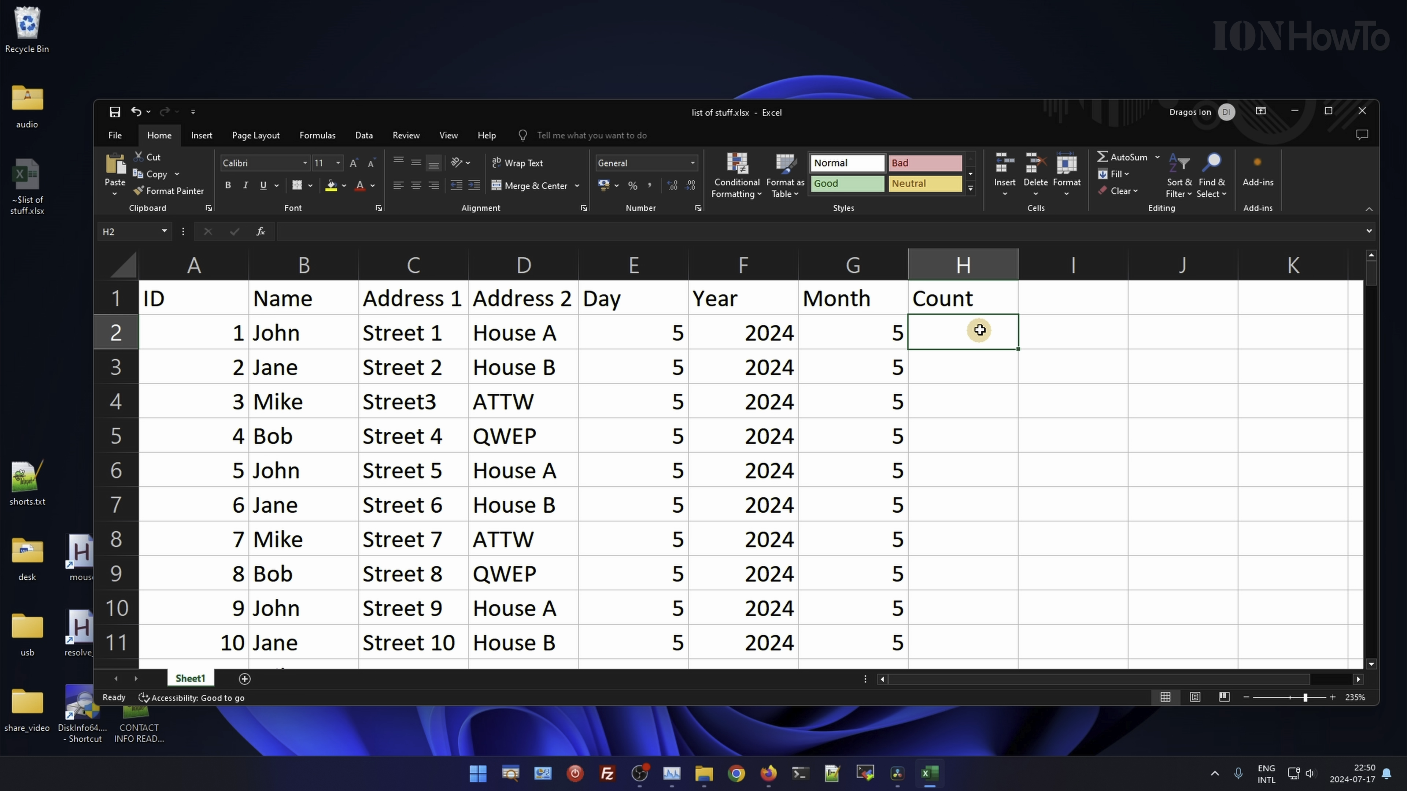
pyautogui.click(959, 306)
pyautogui.click(949, 340)
pyautogui.click(931, 265)
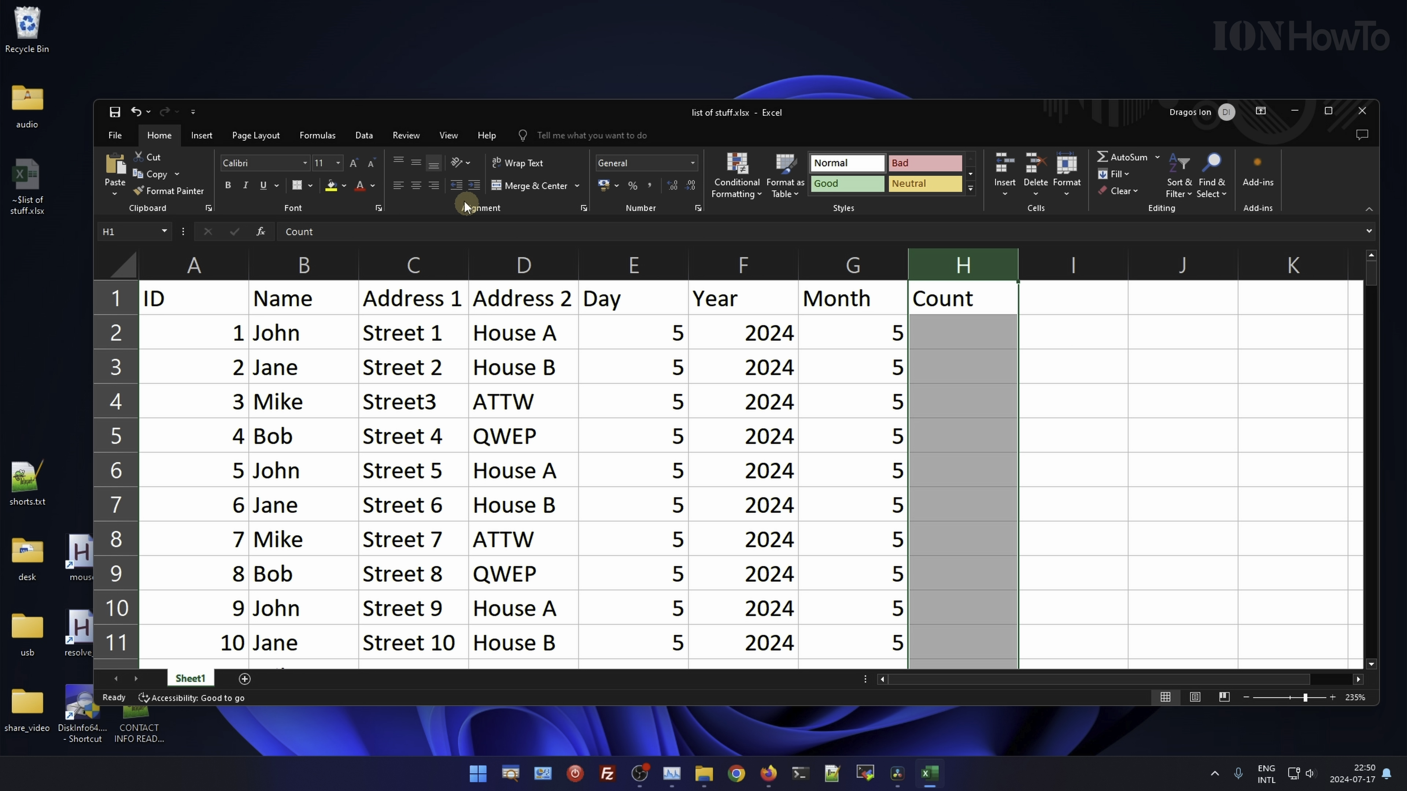
pyautogui.click(346, 187)
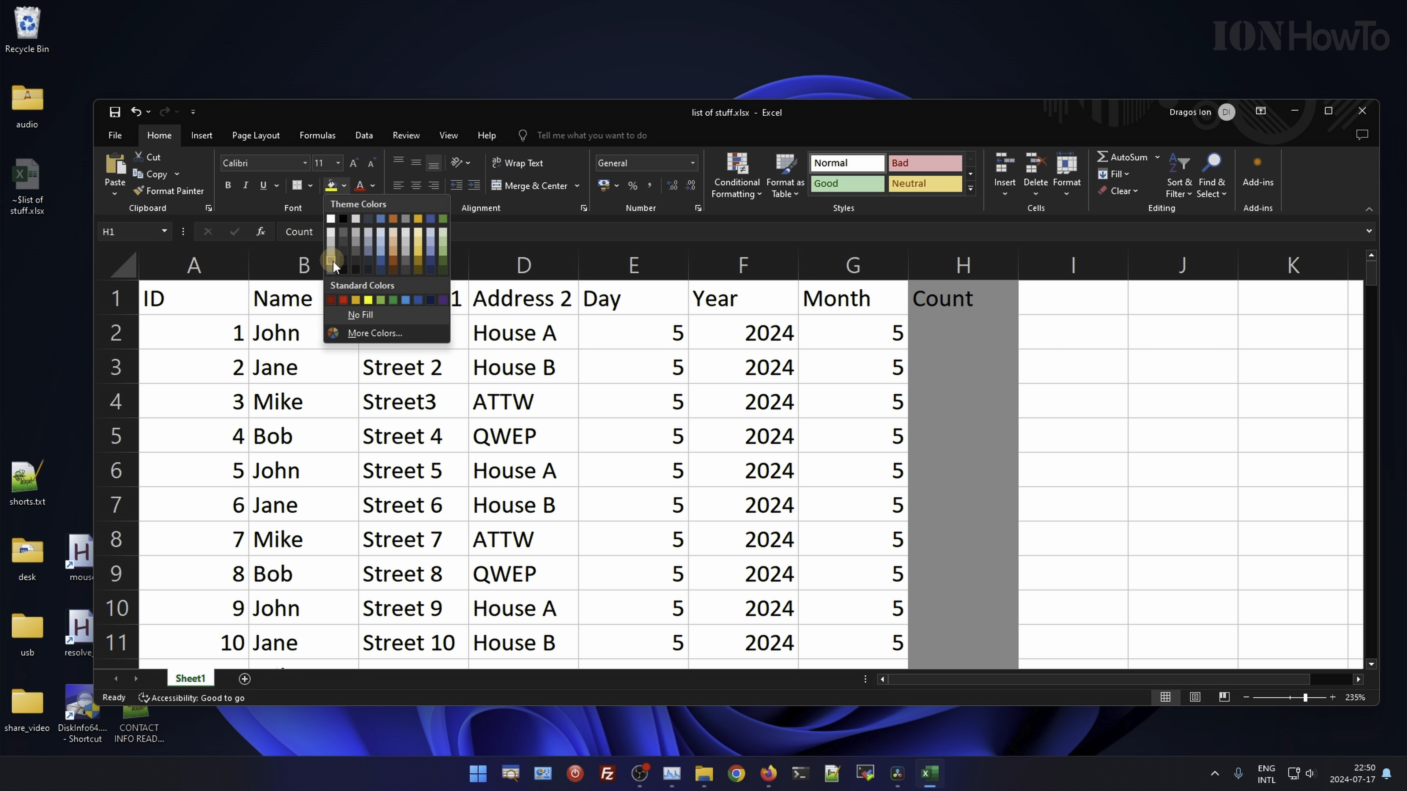
pyautogui.click(331, 244)
pyautogui.click(973, 327)
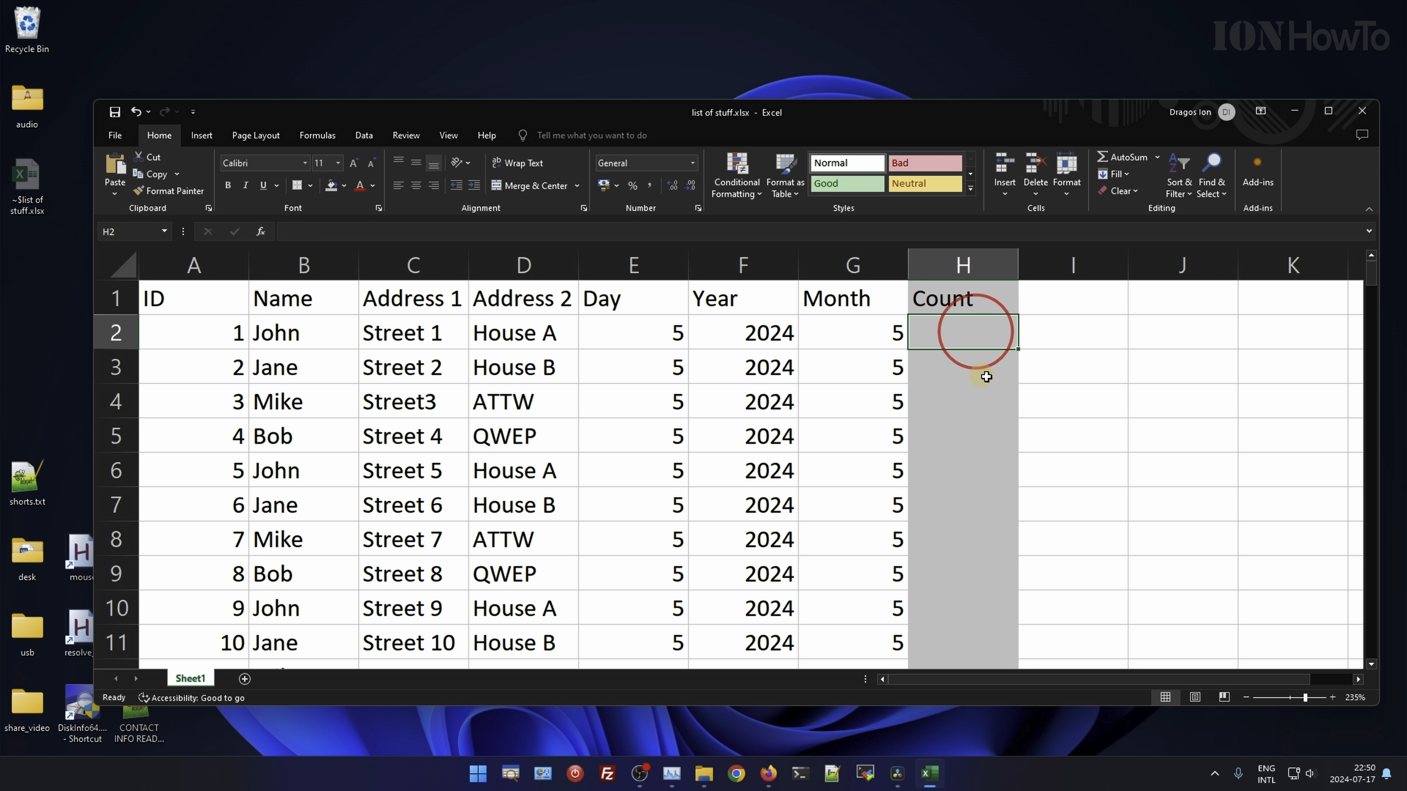
# Select the Address 2 column and row 2 in turn to examine which cells could be counted
pyautogui.click(981, 298)
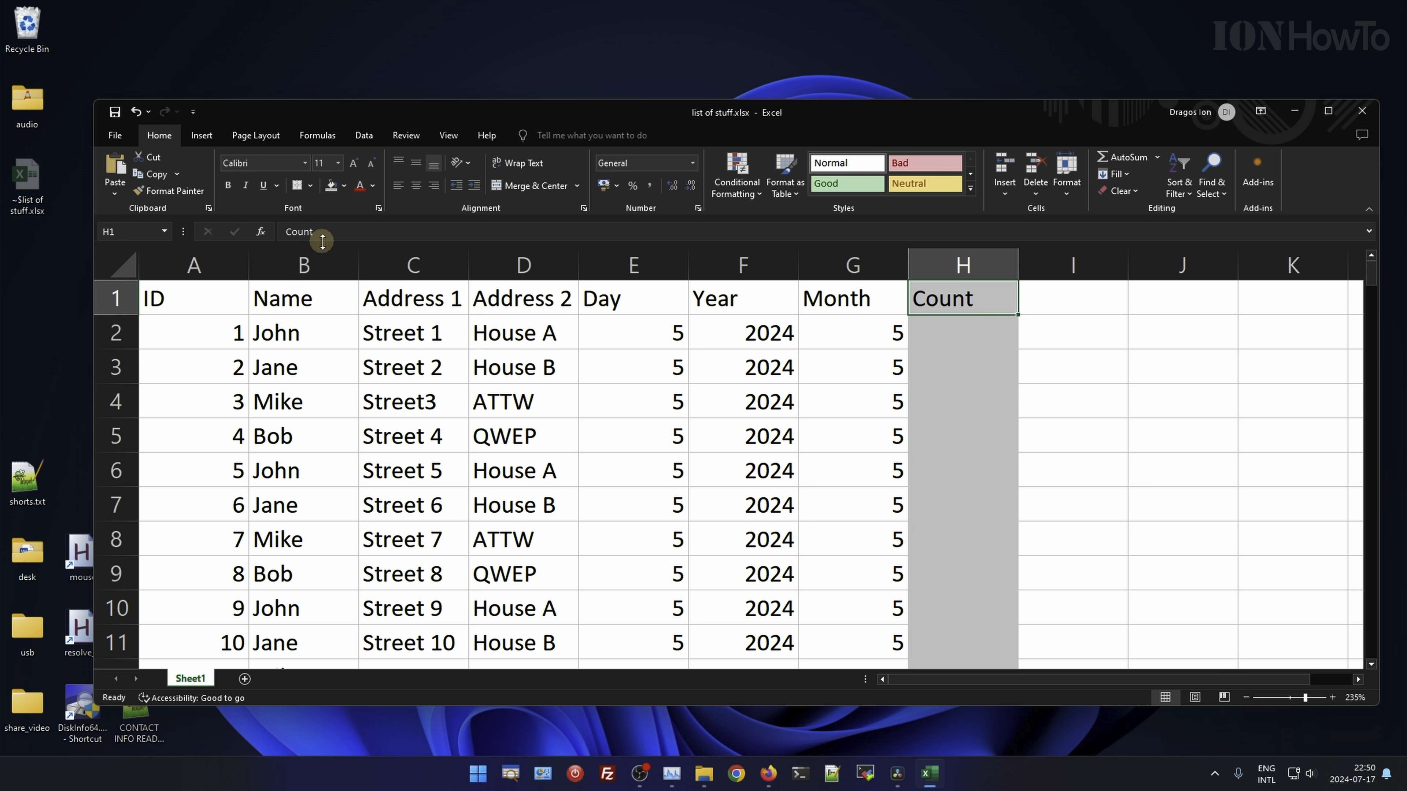
pyautogui.click(1029, 309)
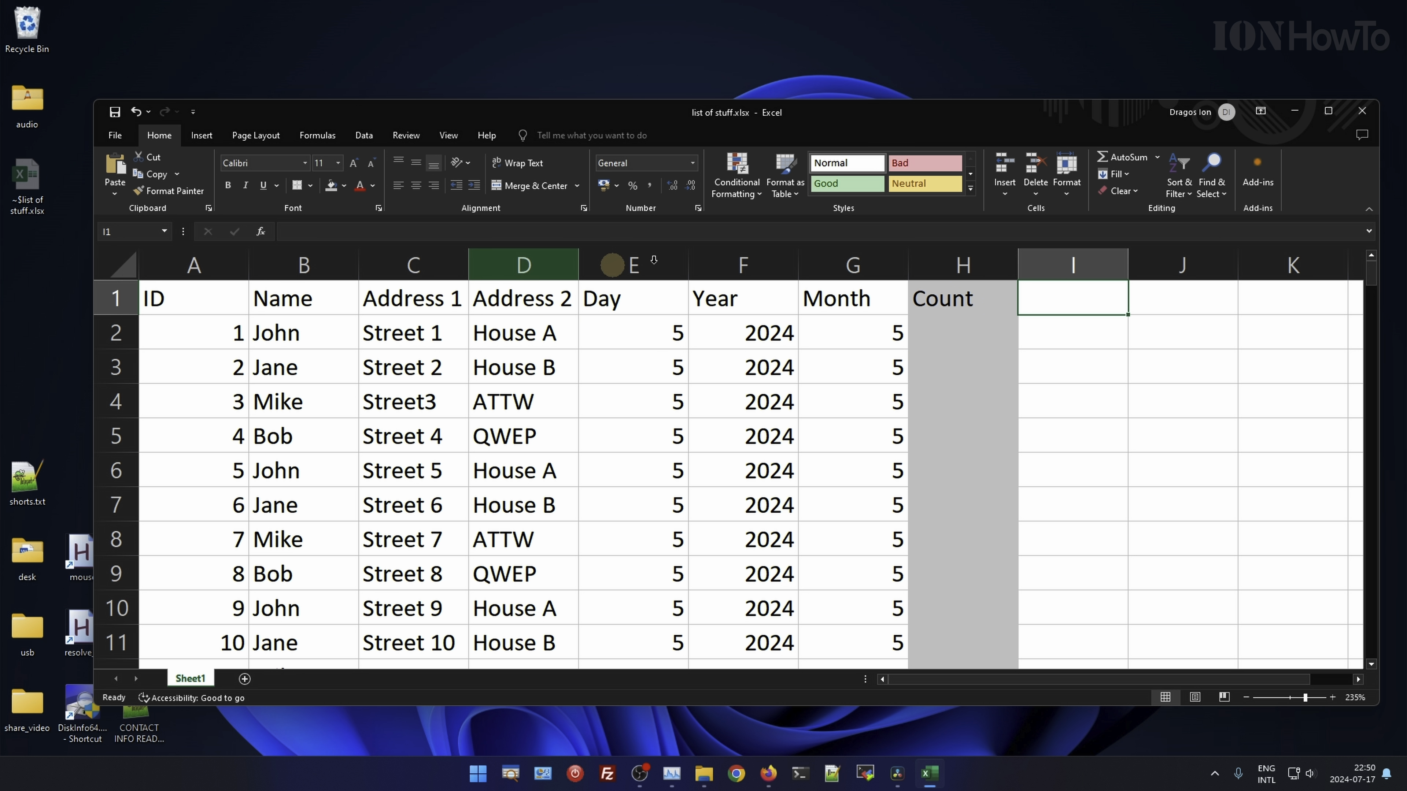
pyautogui.click(524, 265)
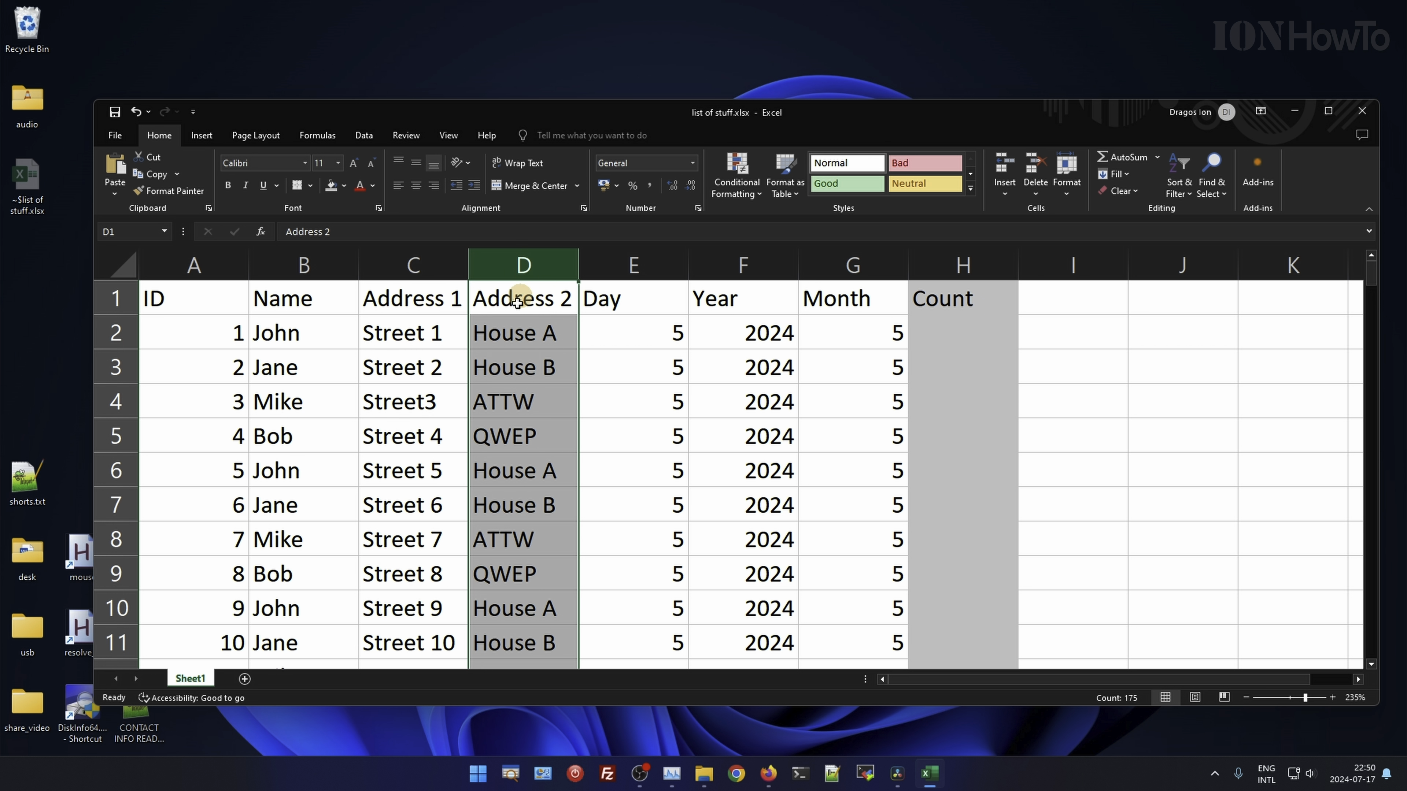
pyautogui.click(1030, 306)
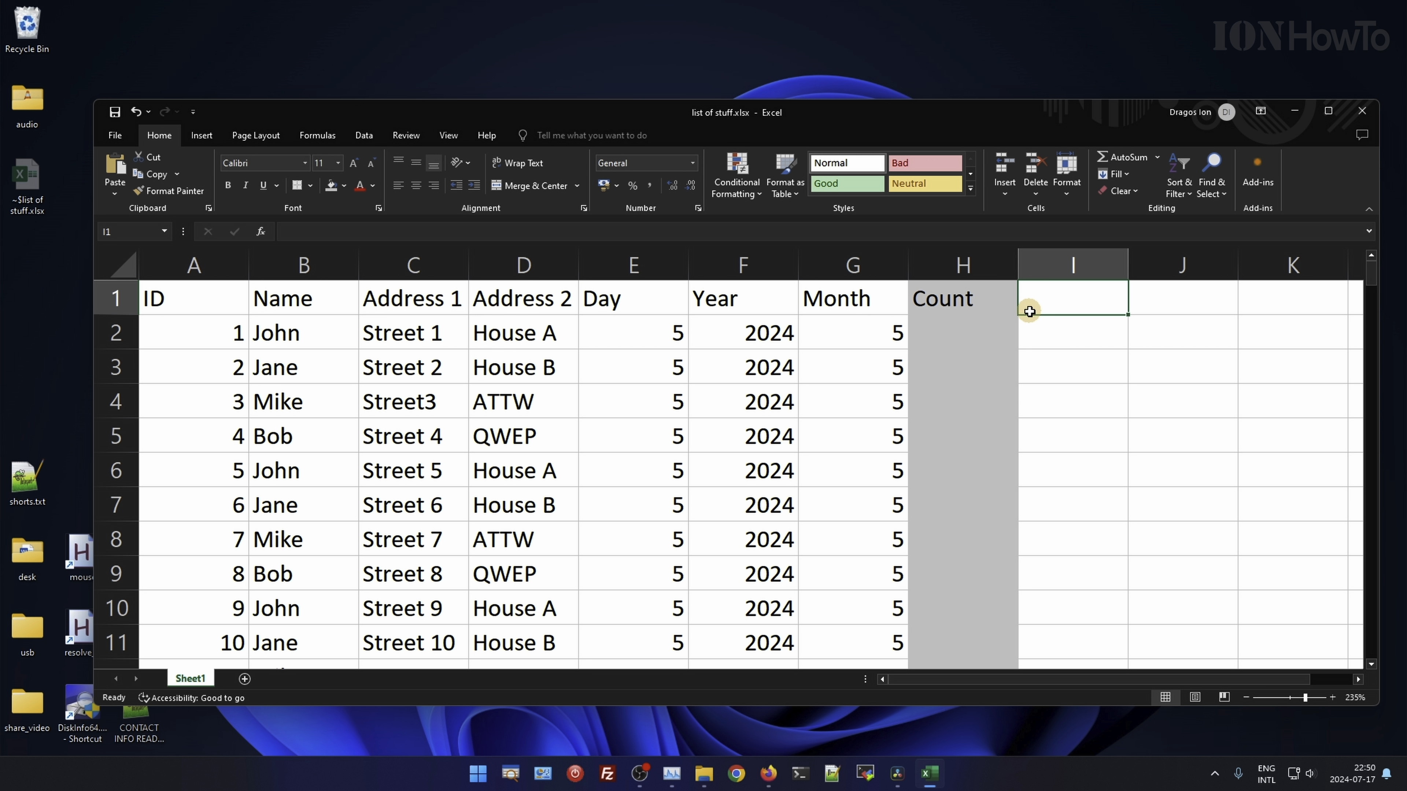
pyautogui.click(116, 333)
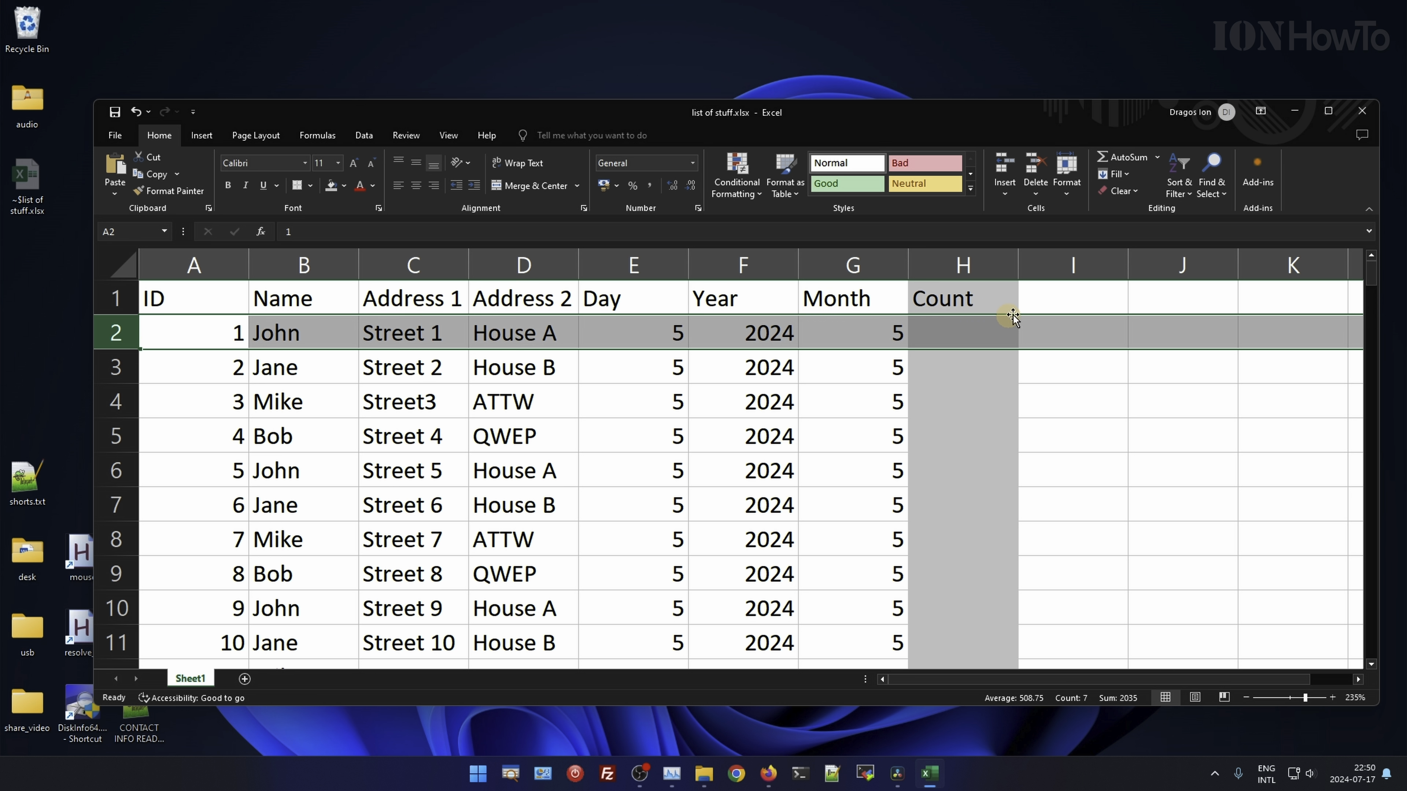
pyautogui.click(1045, 303)
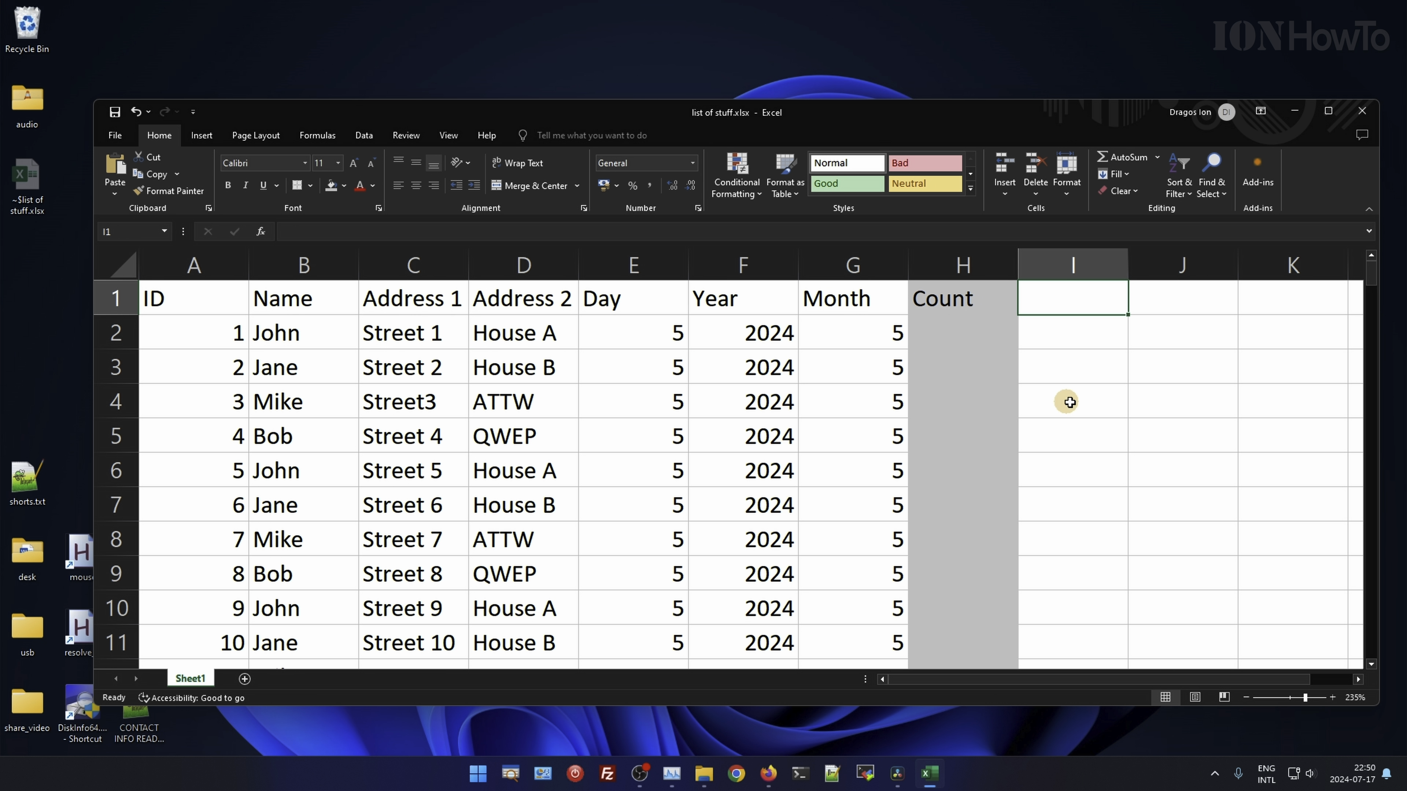
# Search the function list for COUNTIF and insert it into cell I1
pyautogui.click(1038, 295)
pyautogui.click(260, 233)
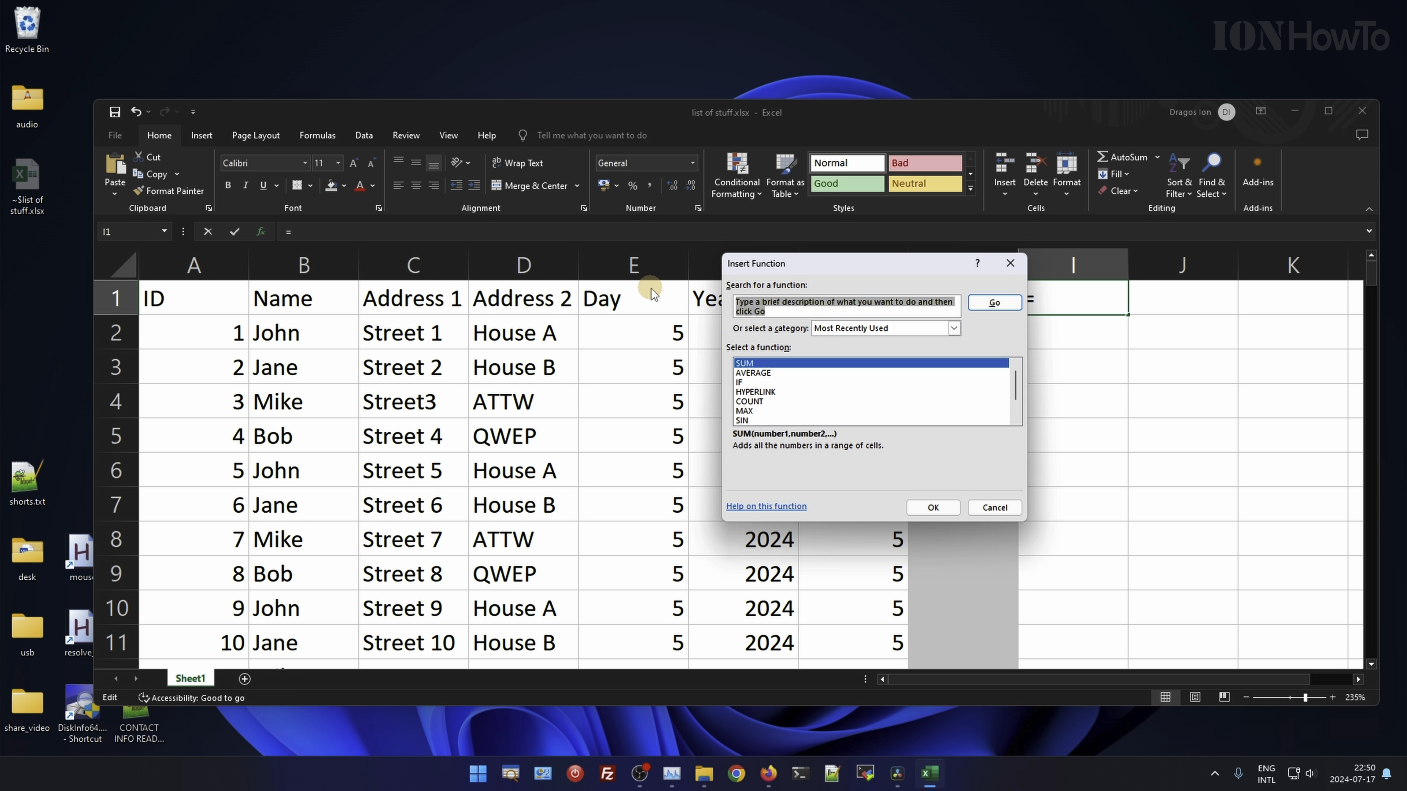
pyautogui.write('COU')
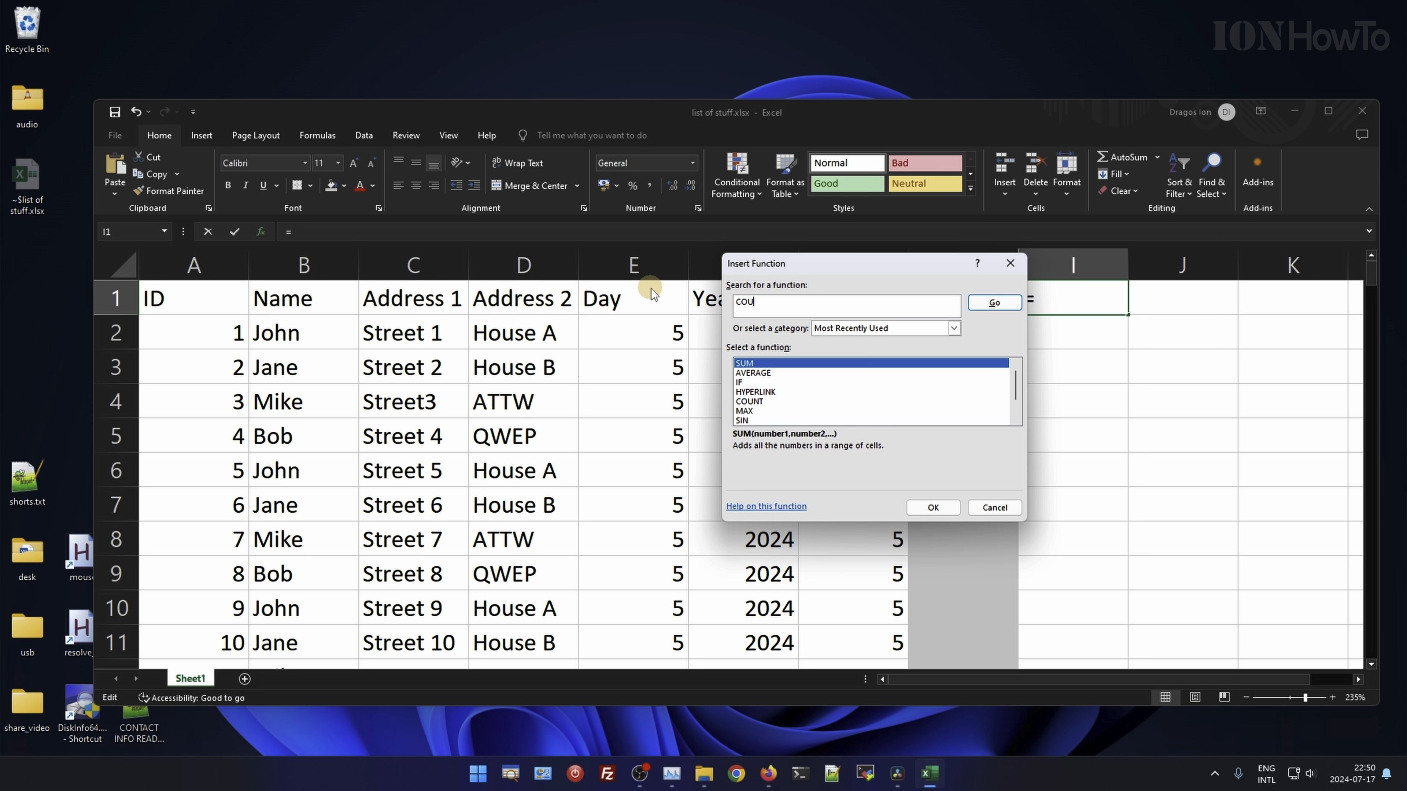
pyautogui.write('NTIF')
pyautogui.click(991, 302)
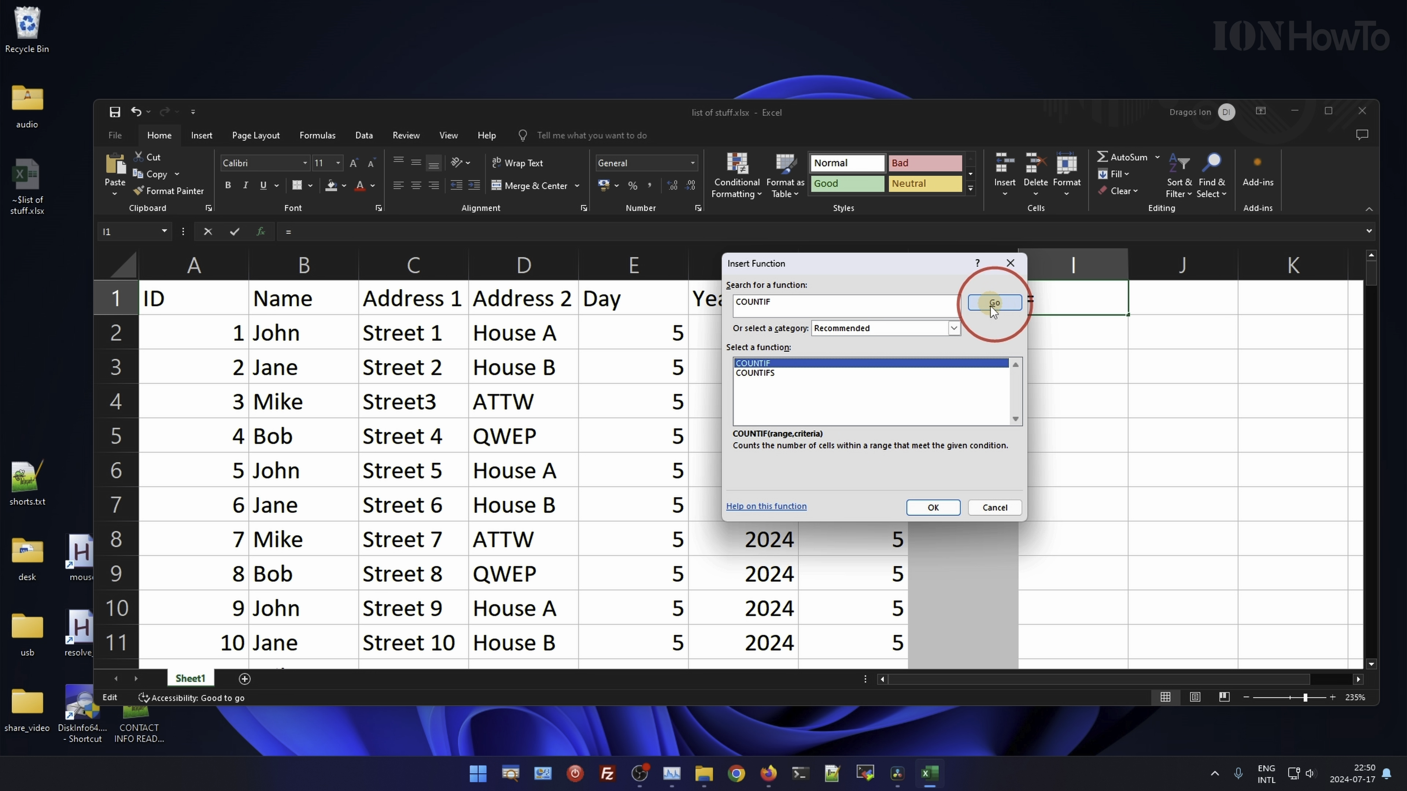
pyautogui.doubleClick(749, 364)
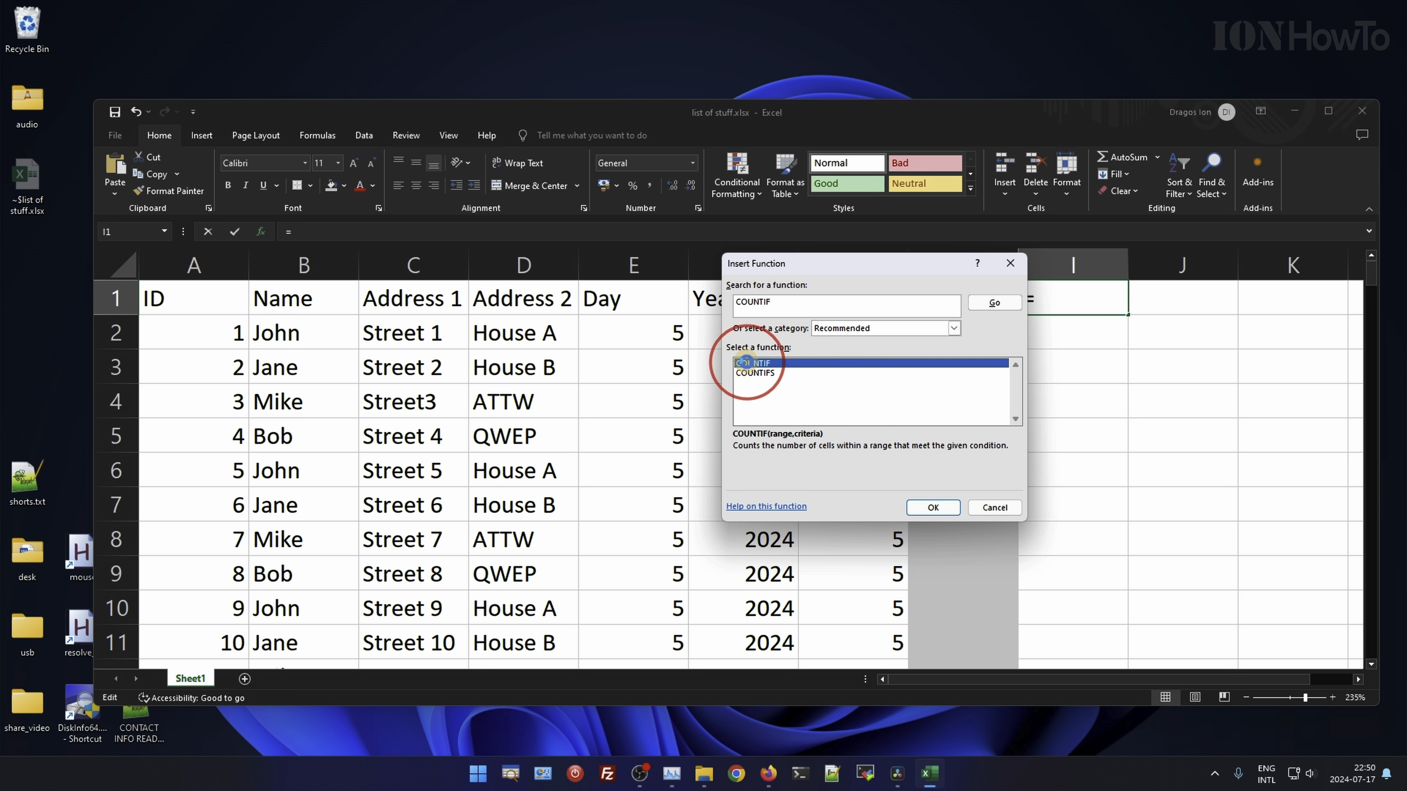
# Set the COUNTIF range to column B (B:B) and the criteria to *, and confirm the function in I1
pyautogui.moveTo(869, 298); pyautogui.dragTo(646, 92)
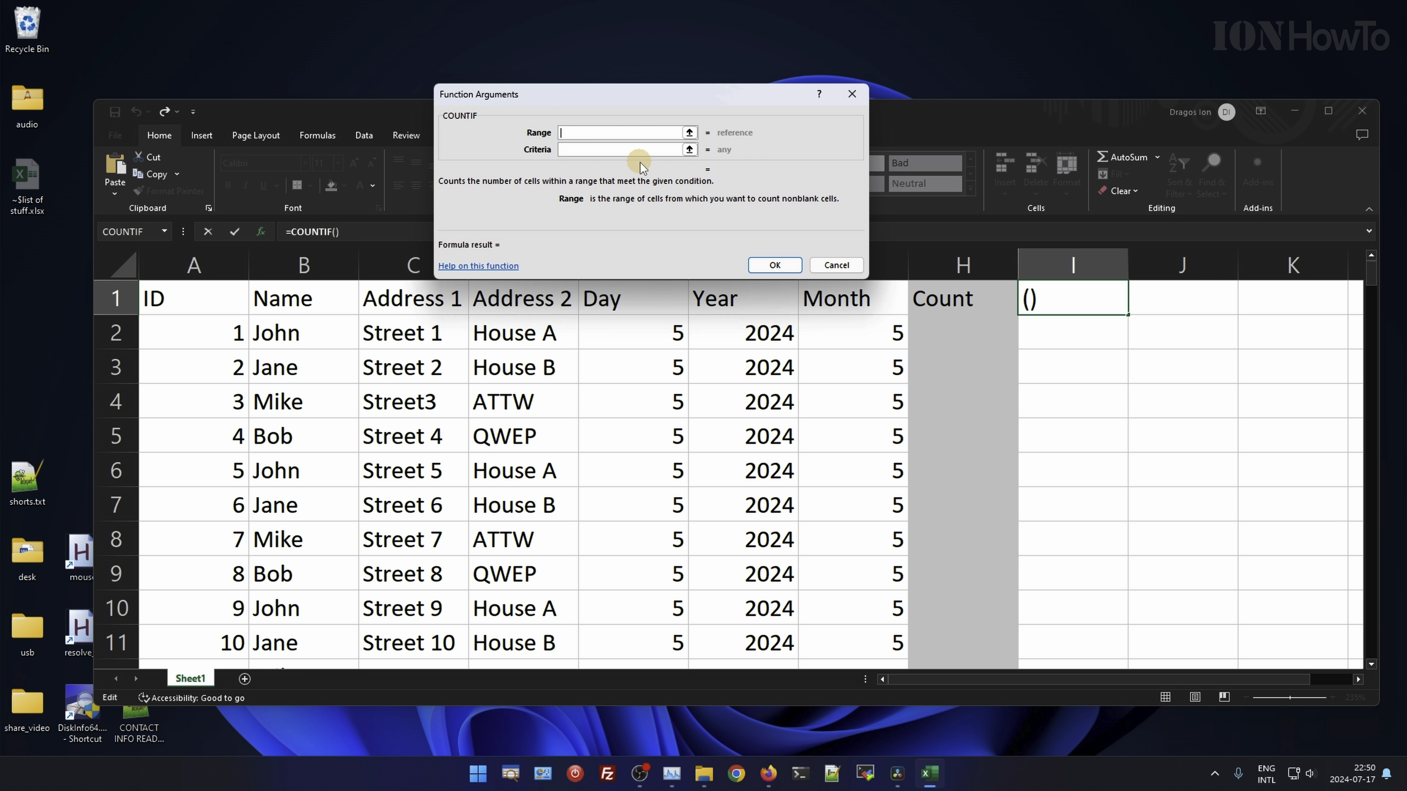
pyautogui.click(295, 267)
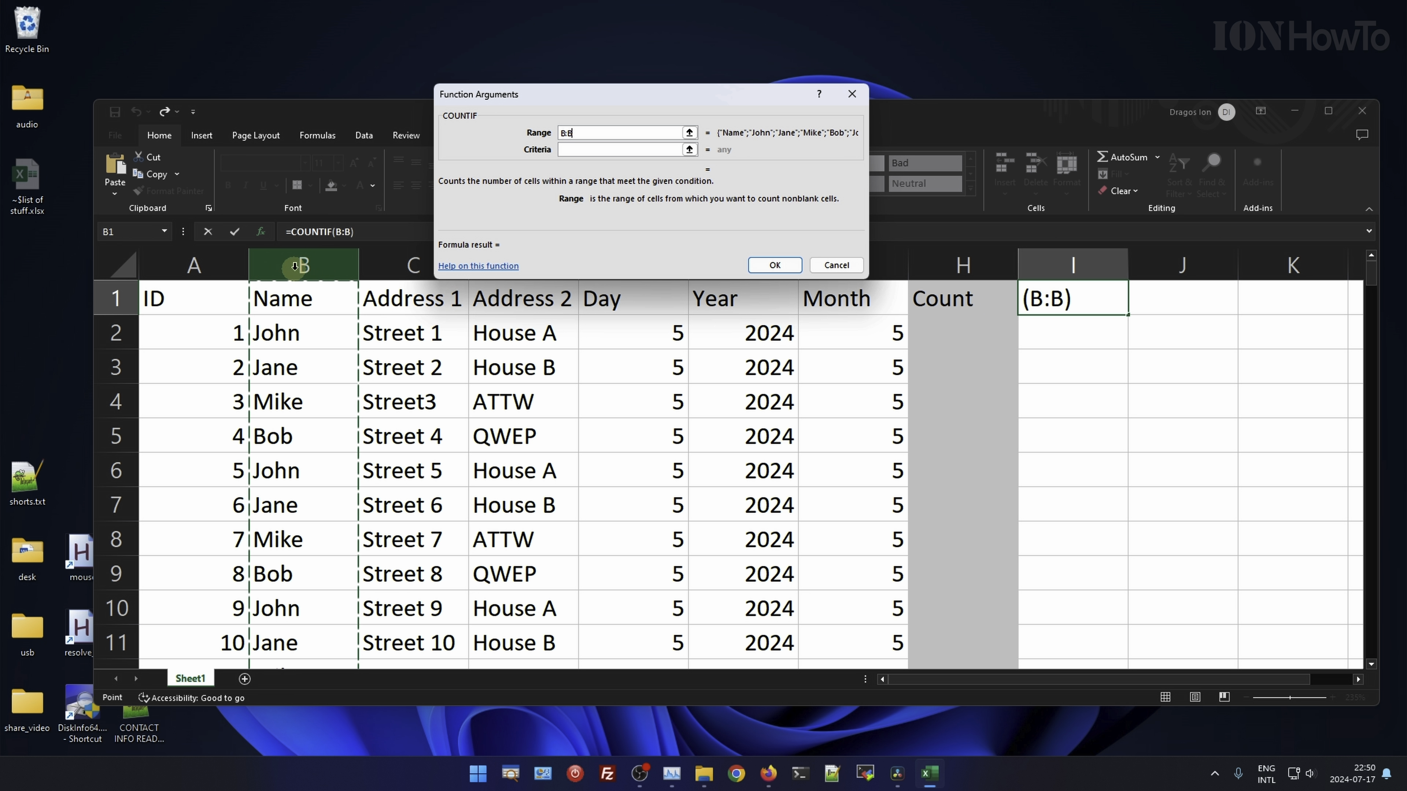
pyautogui.moveTo(579, 133); pyautogui.dragTo(545, 134)
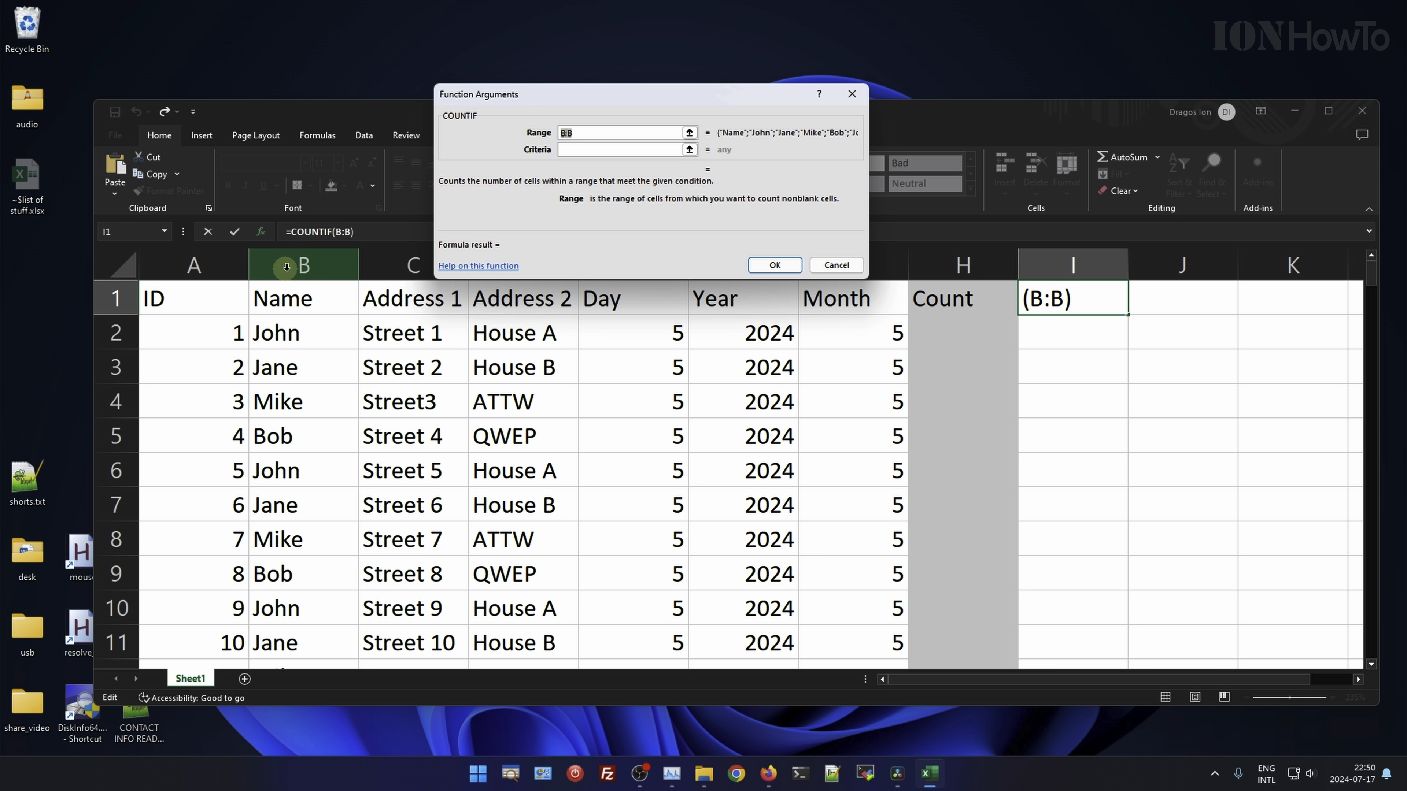
pyautogui.click(573, 149)
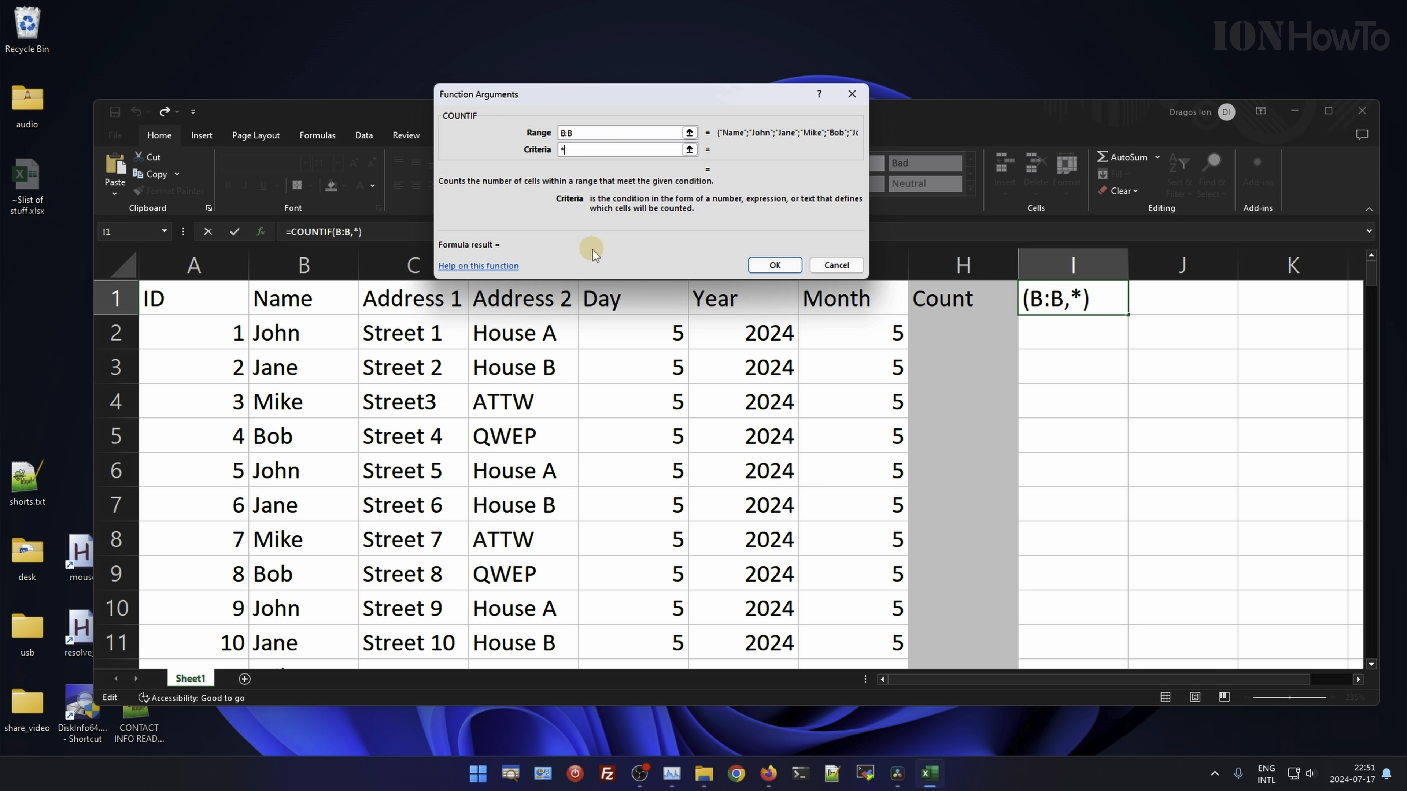
pyautogui.click(787, 263)
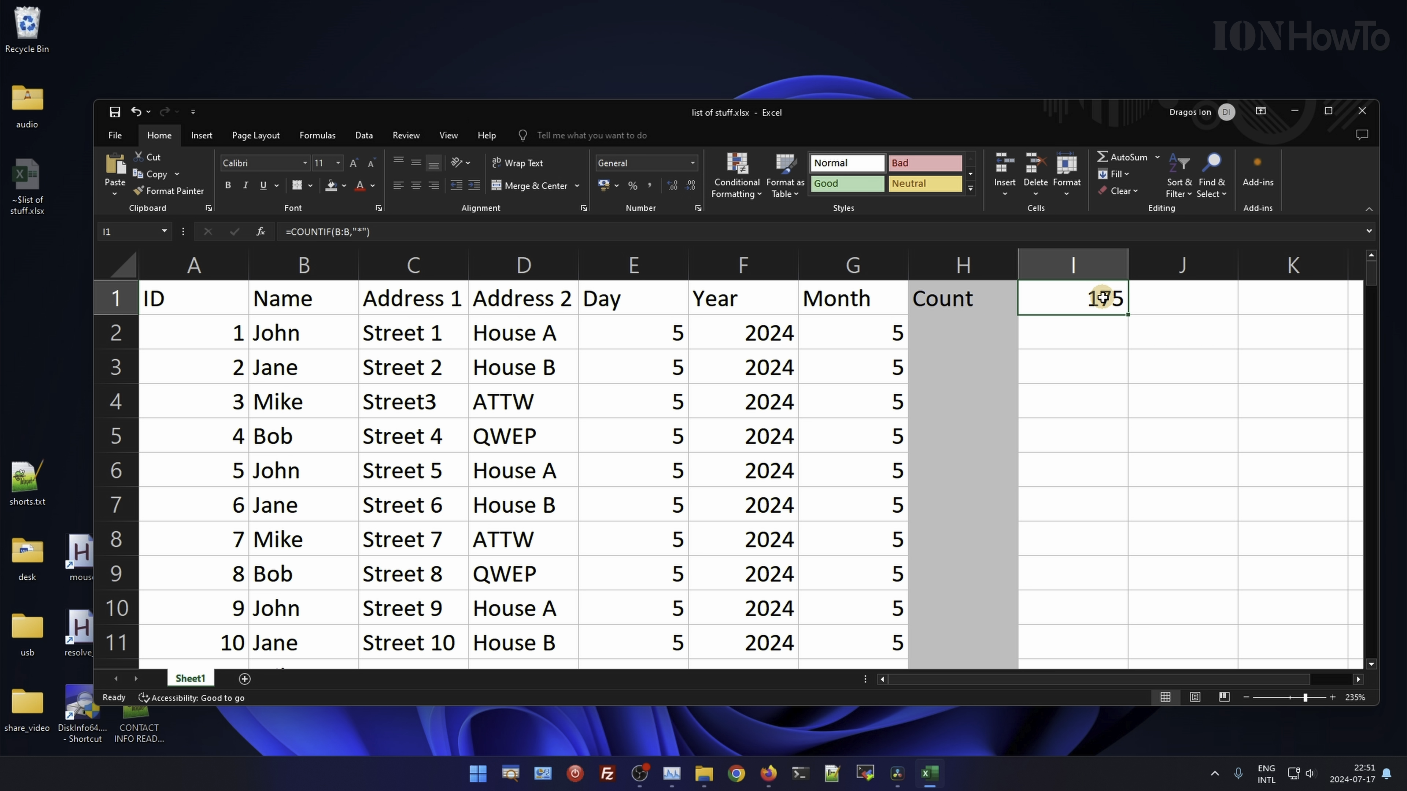
# Select the Name column from its header B1 down to the last entry to compare the selection count with the formula in I1
pyautogui.click(1080, 386)
pyautogui.click(1081, 300)
pyautogui.click(307, 286)
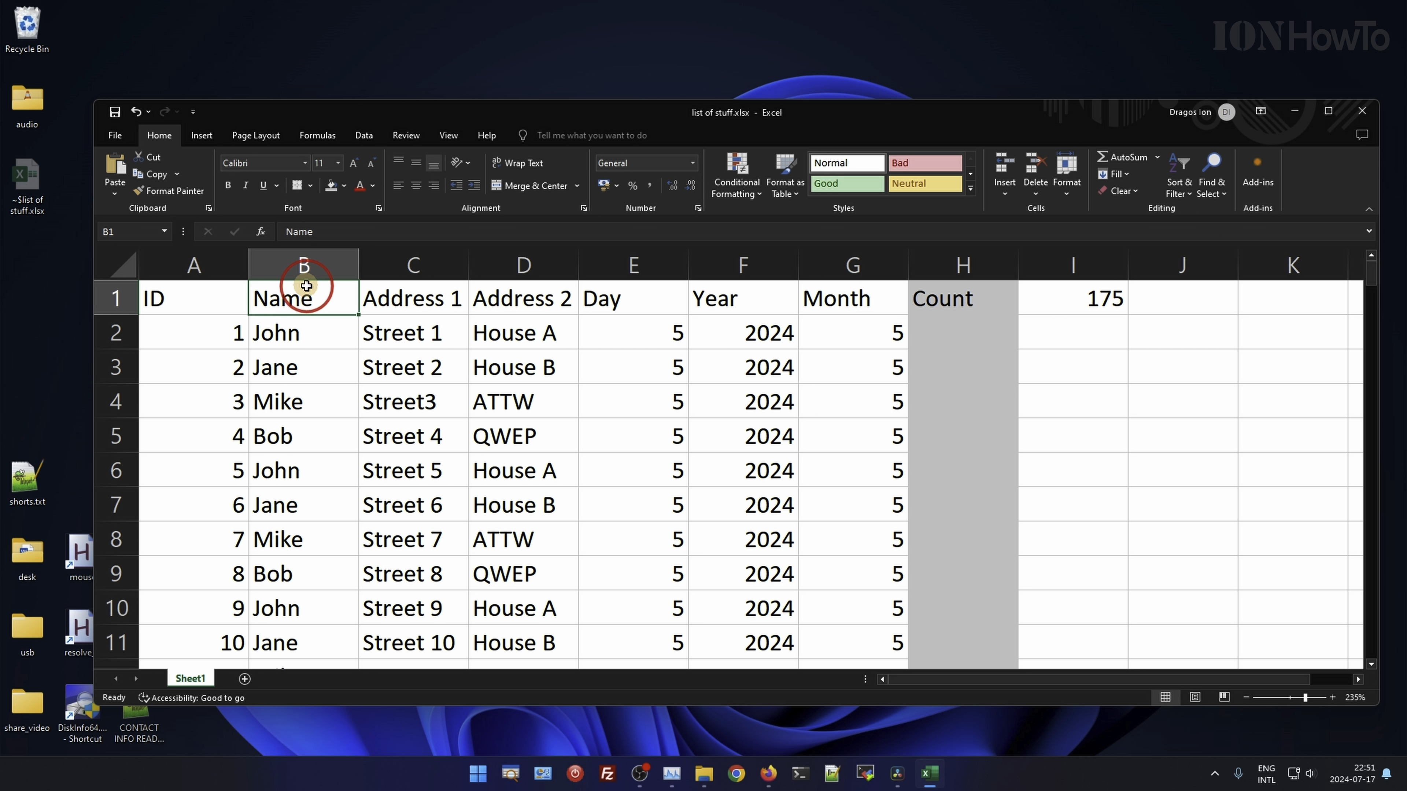
pyautogui.click(298, 322)
pyautogui.click(299, 305)
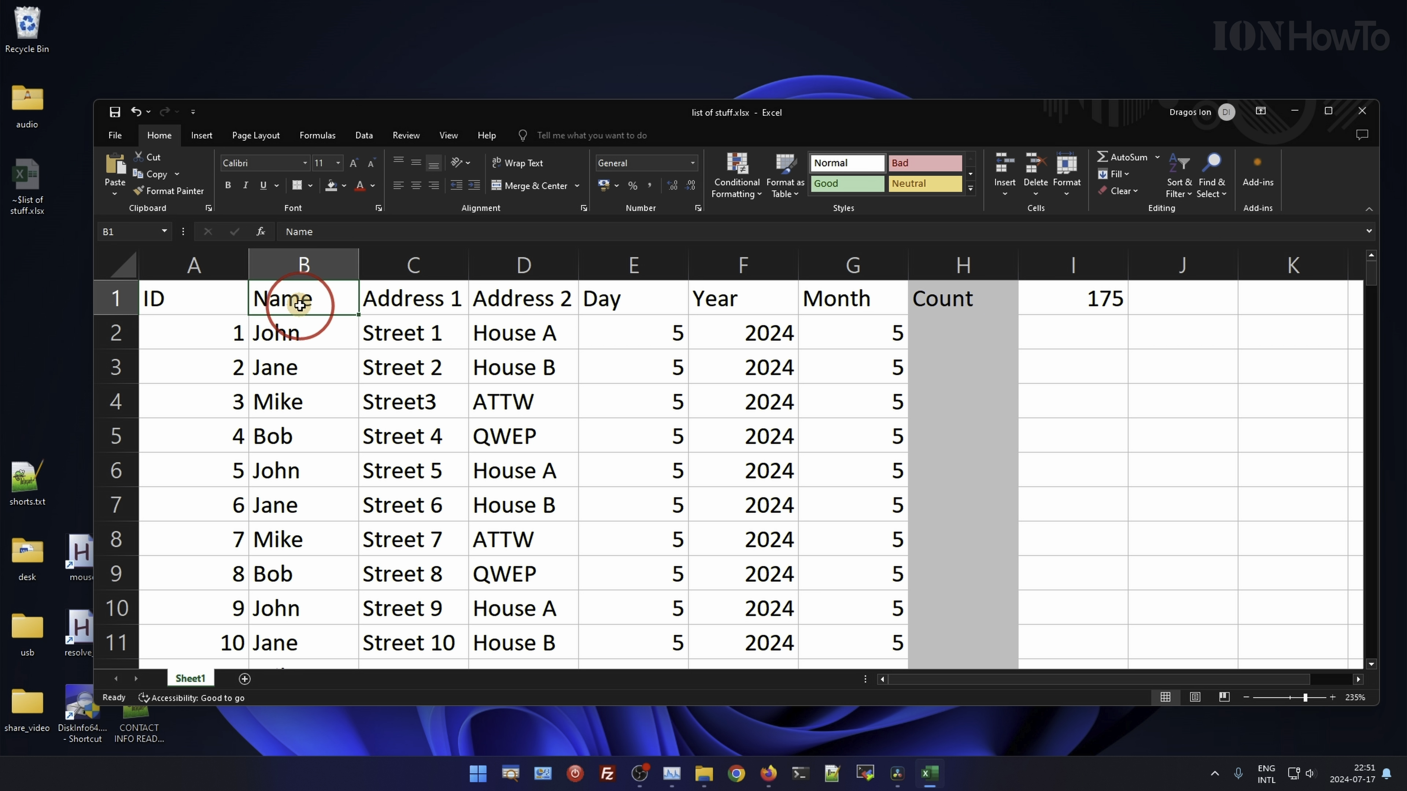
pyautogui.click(296, 327)
pyautogui.click(297, 305)
pyautogui.hotkey('ctrl', 'shift', 'Down')
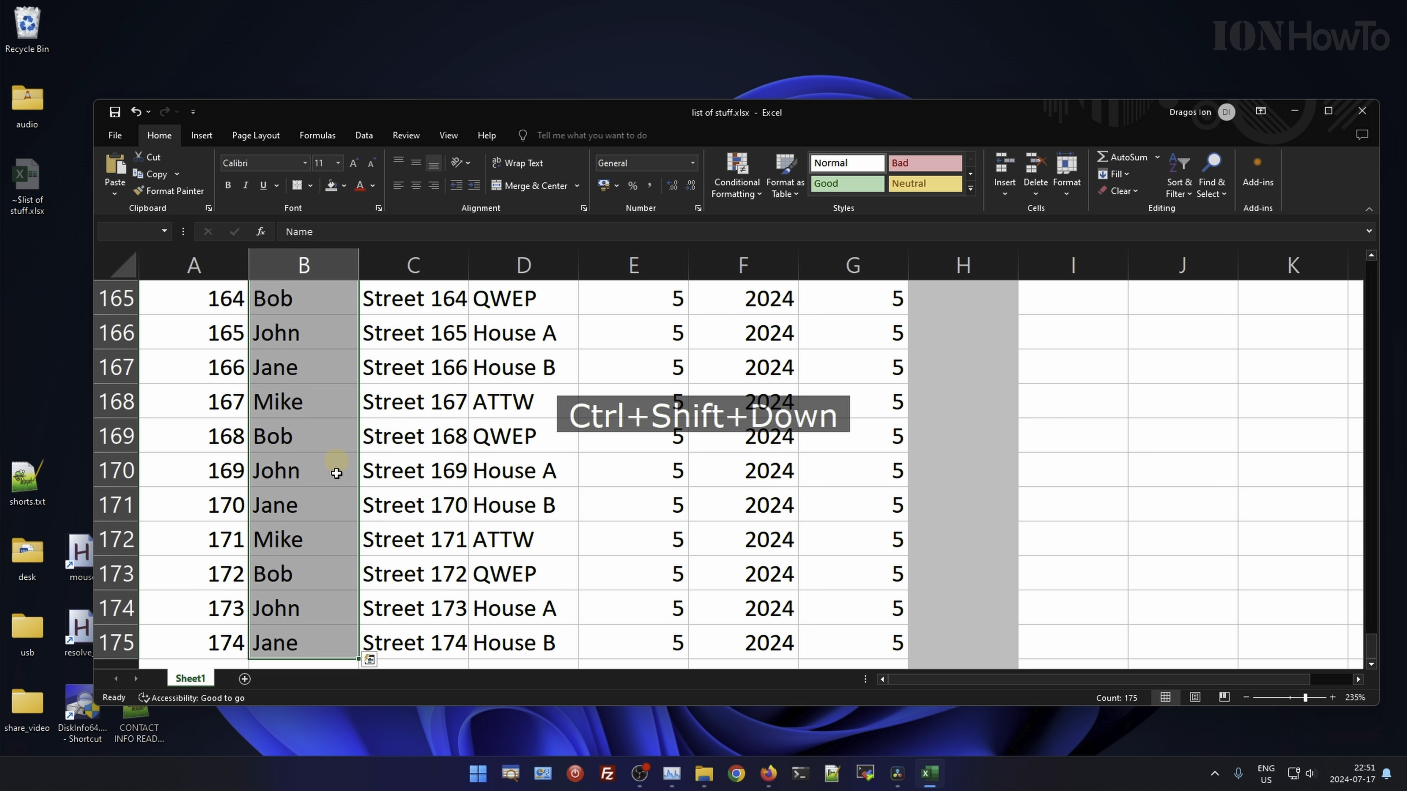
pyautogui.scroll(-3, 336, 473)
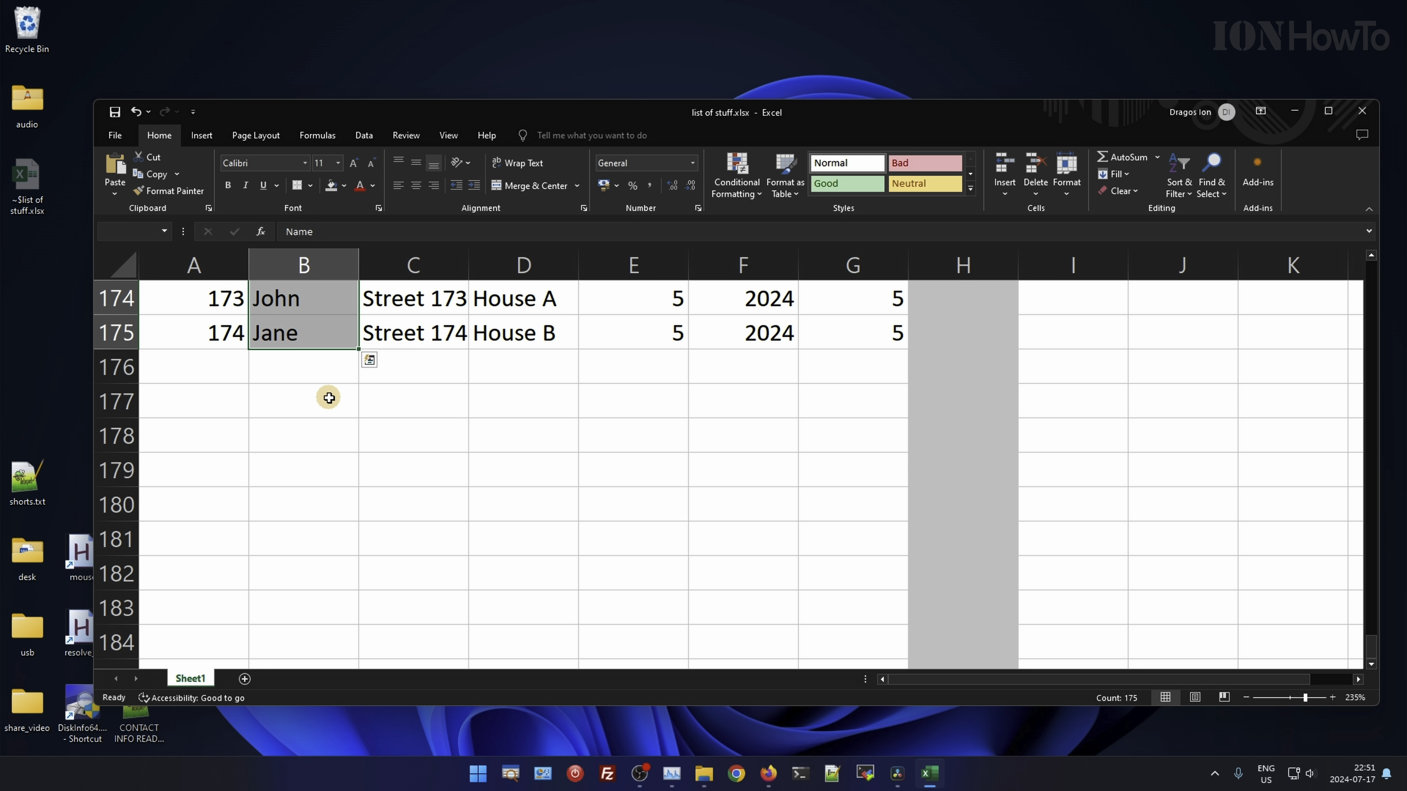
# Select the names from B2 down to the last entry, leaving out the header, and copy the selection count
pyautogui.hotkey('ctrl', 'Home')
pyautogui.press('Down')
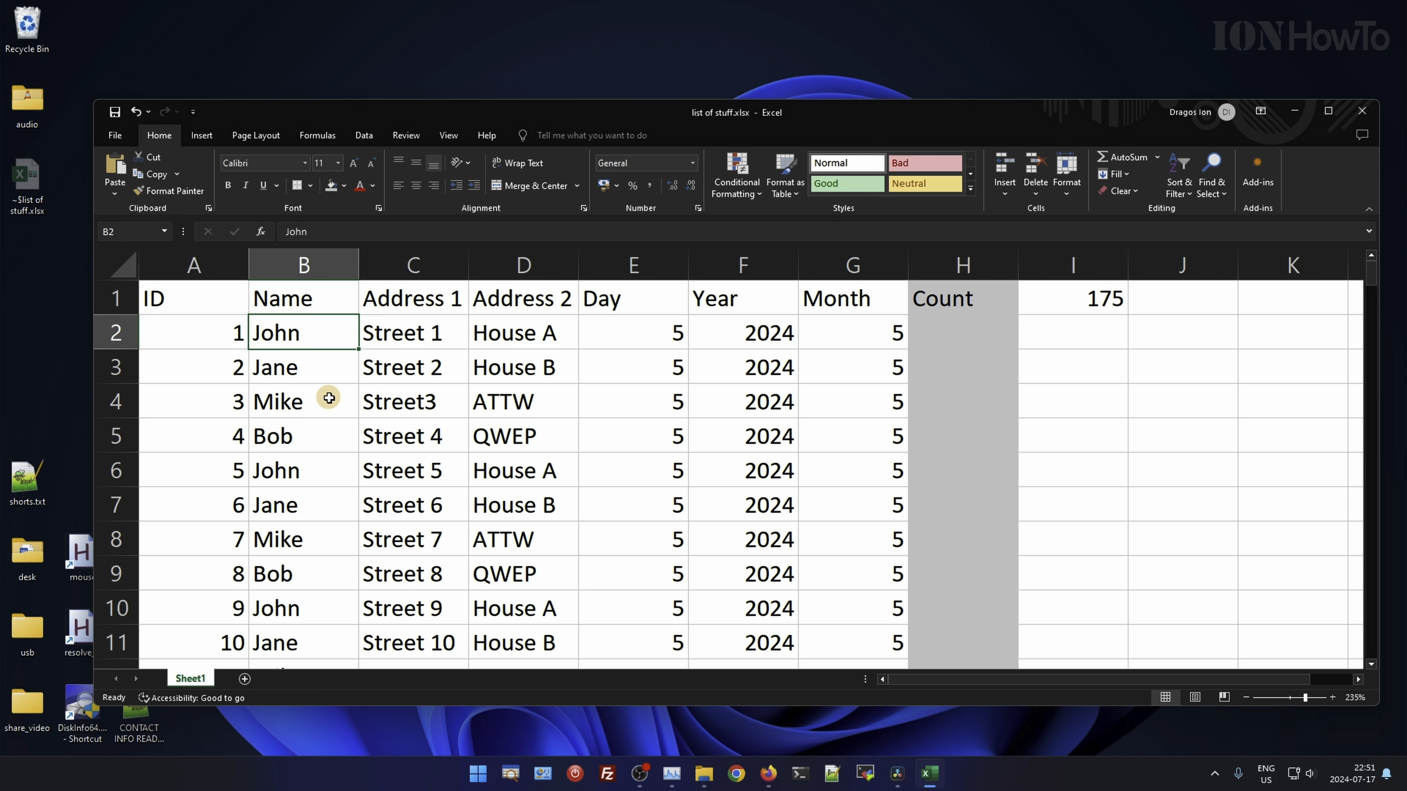
pyautogui.hotkey('ctrl', 'shift', 'Down')
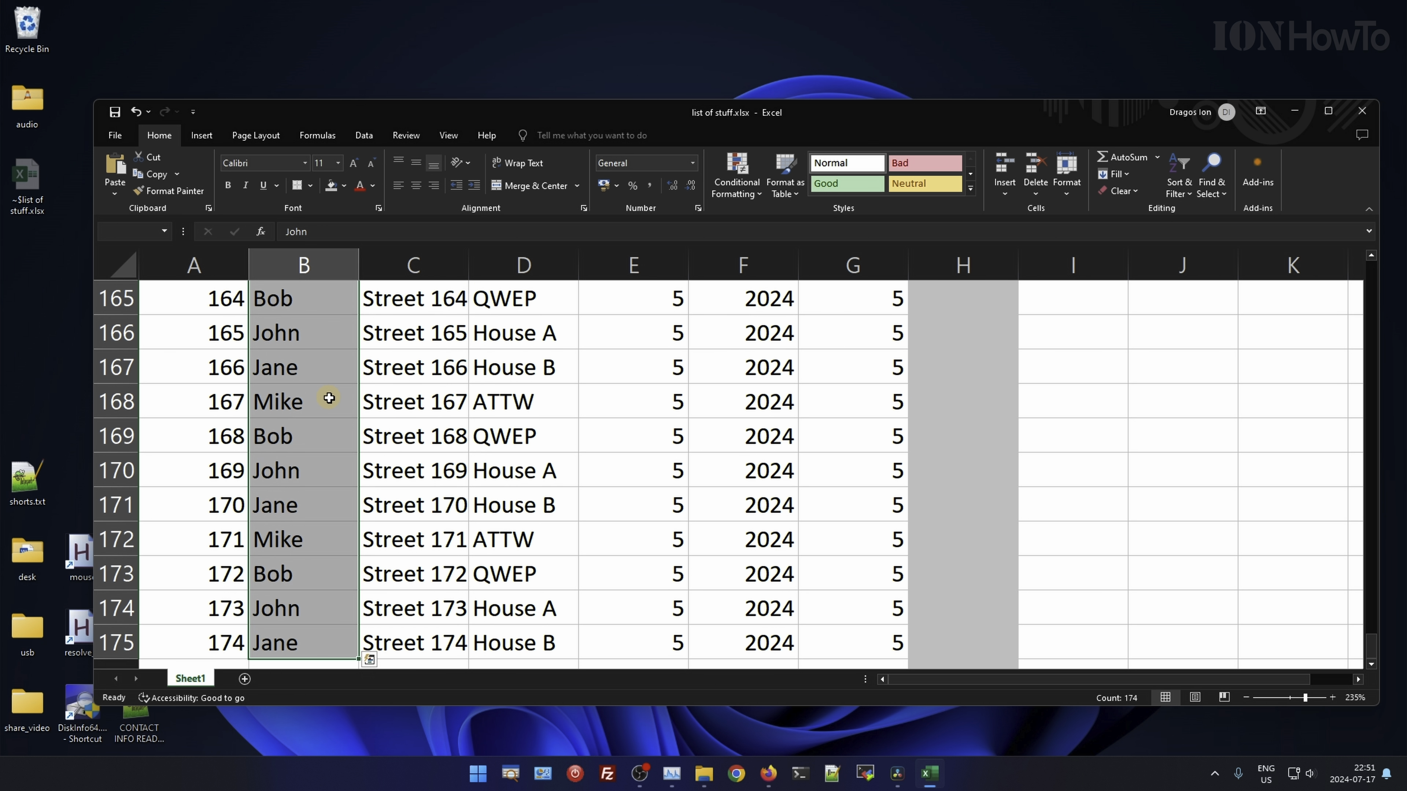
pyautogui.scroll(-2, 354, 410)
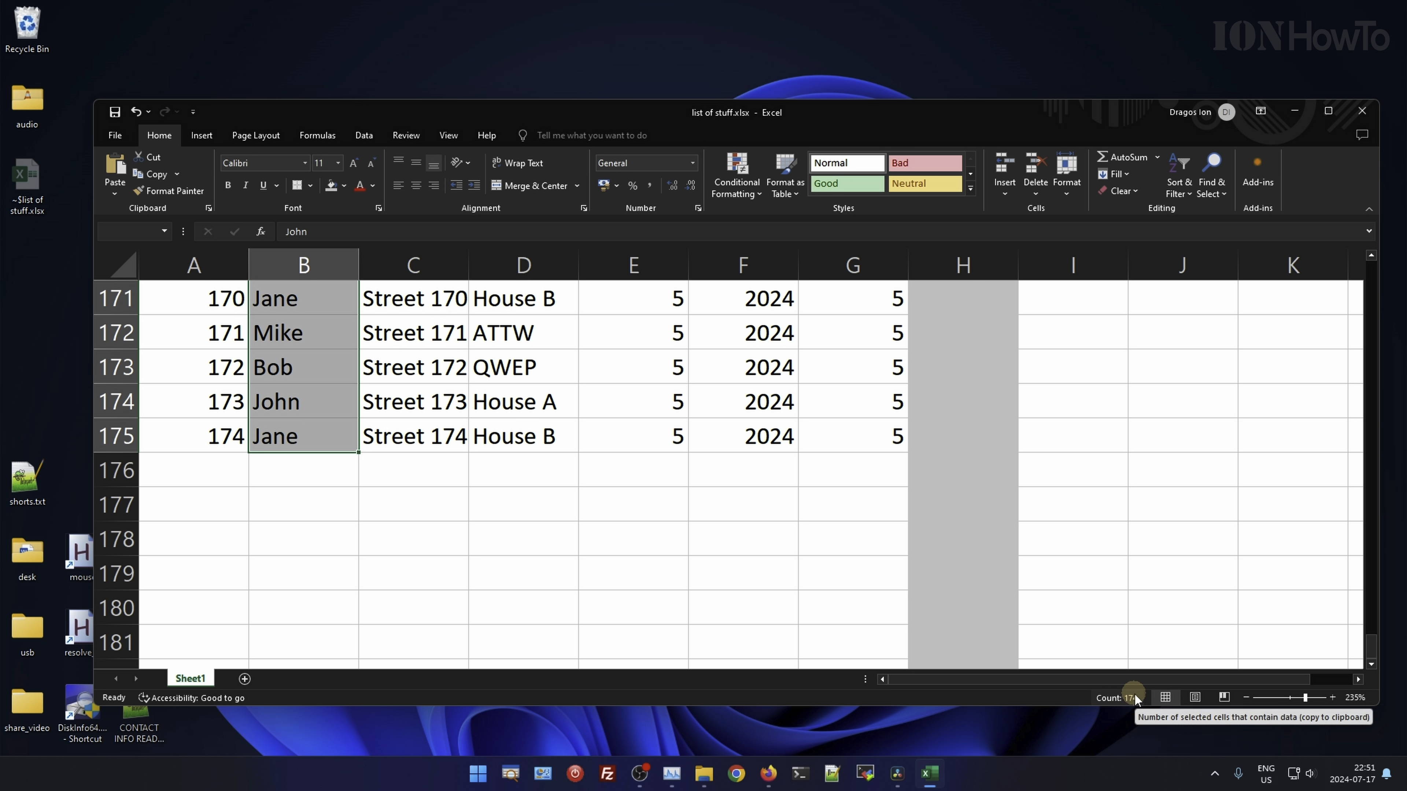
pyautogui.press('ctrl')
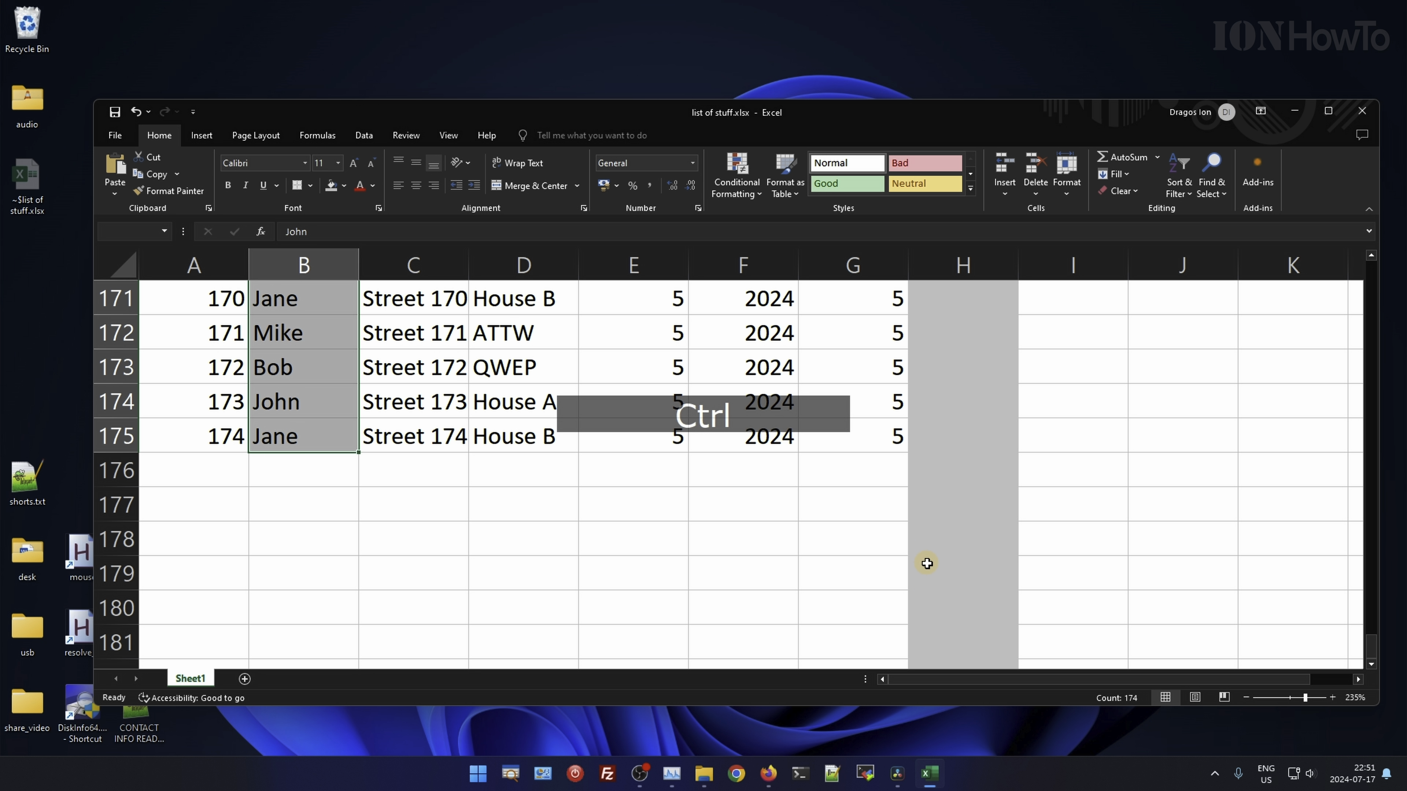
# Place the copied selection count 174 in cell J1, beside the COUNTIF result
pyautogui.hotkey('ctrl', 'Home')
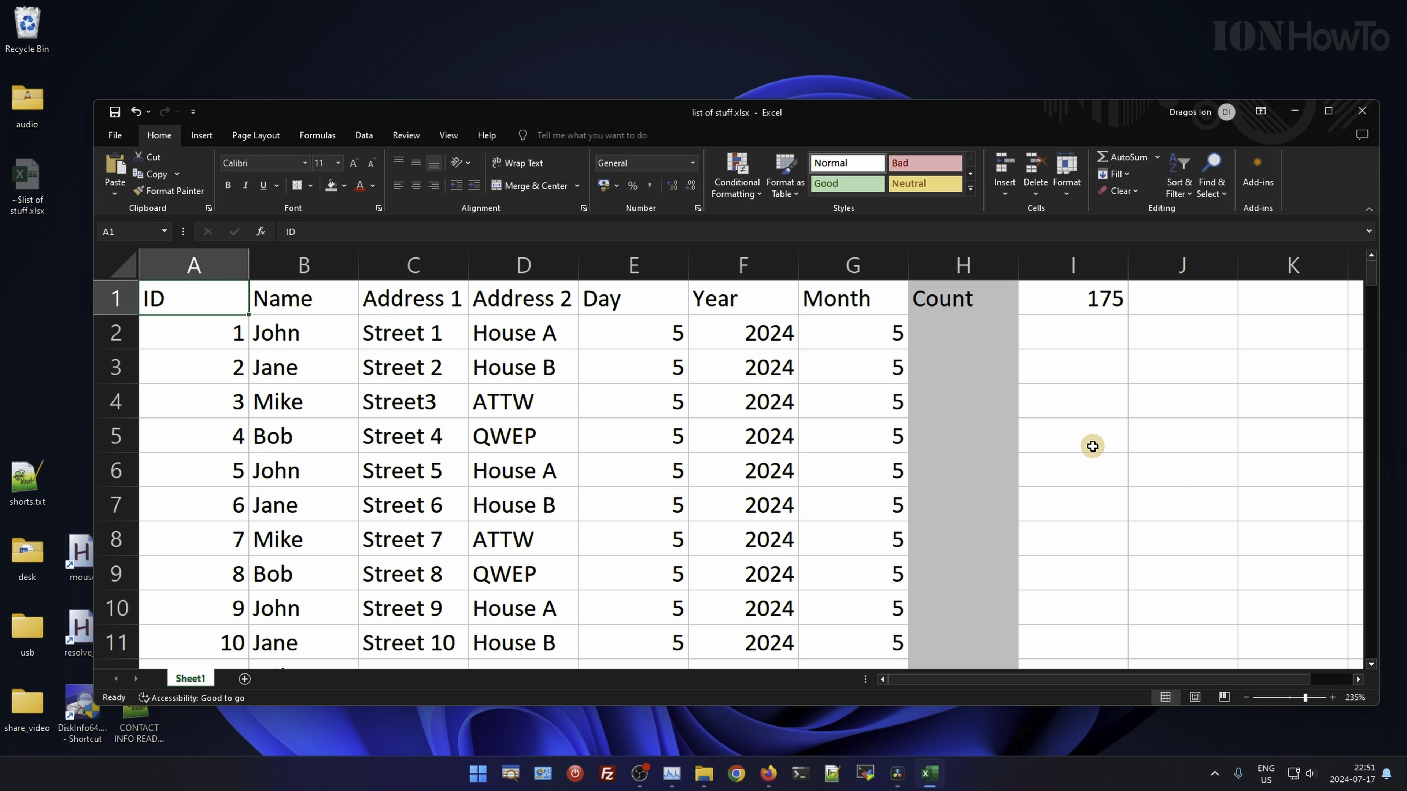
pyautogui.click(1122, 331)
pyautogui.click(1166, 321)
pyautogui.click(1100, 322)
pyautogui.click(1162, 298)
pyautogui.write('174')
pyautogui.click(1091, 289)
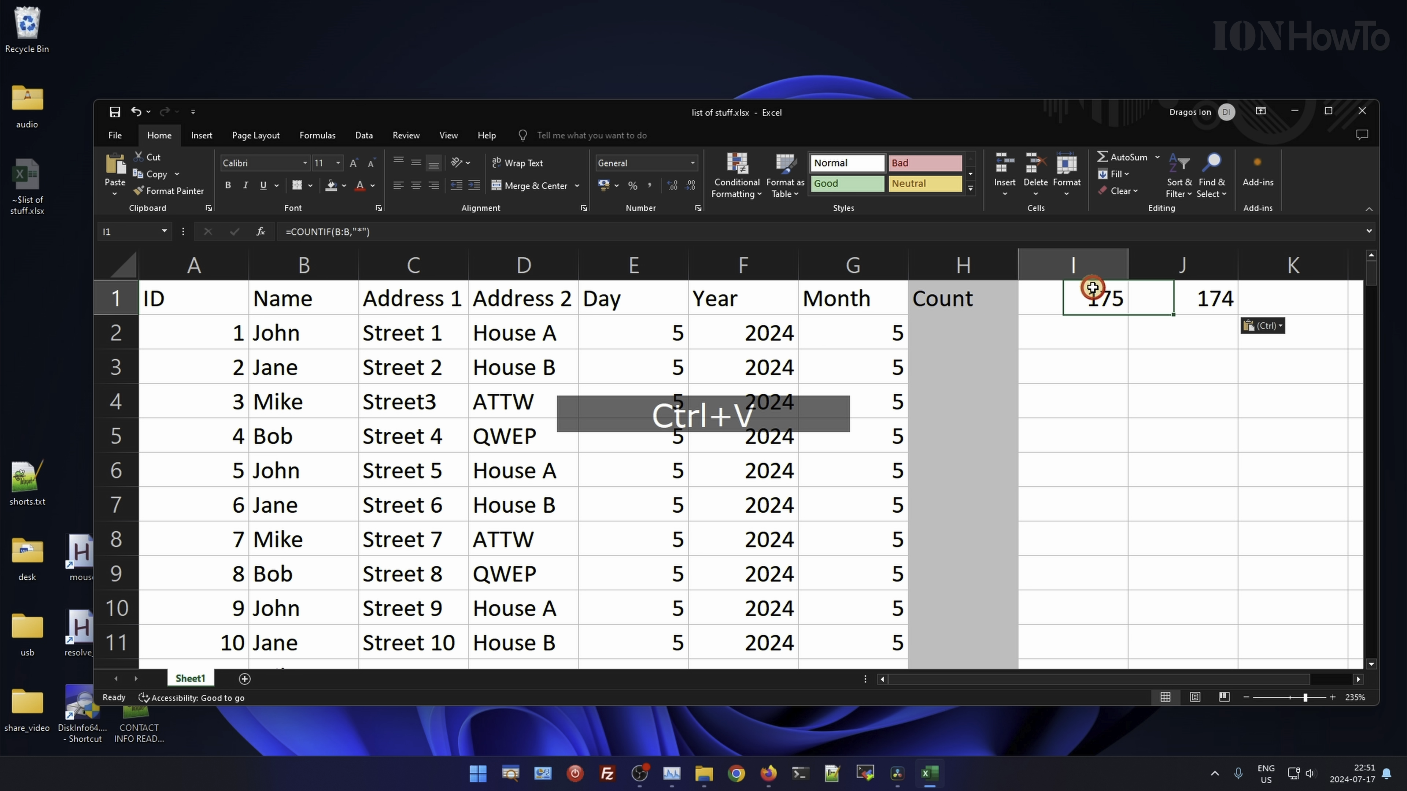
pyautogui.click(1183, 301)
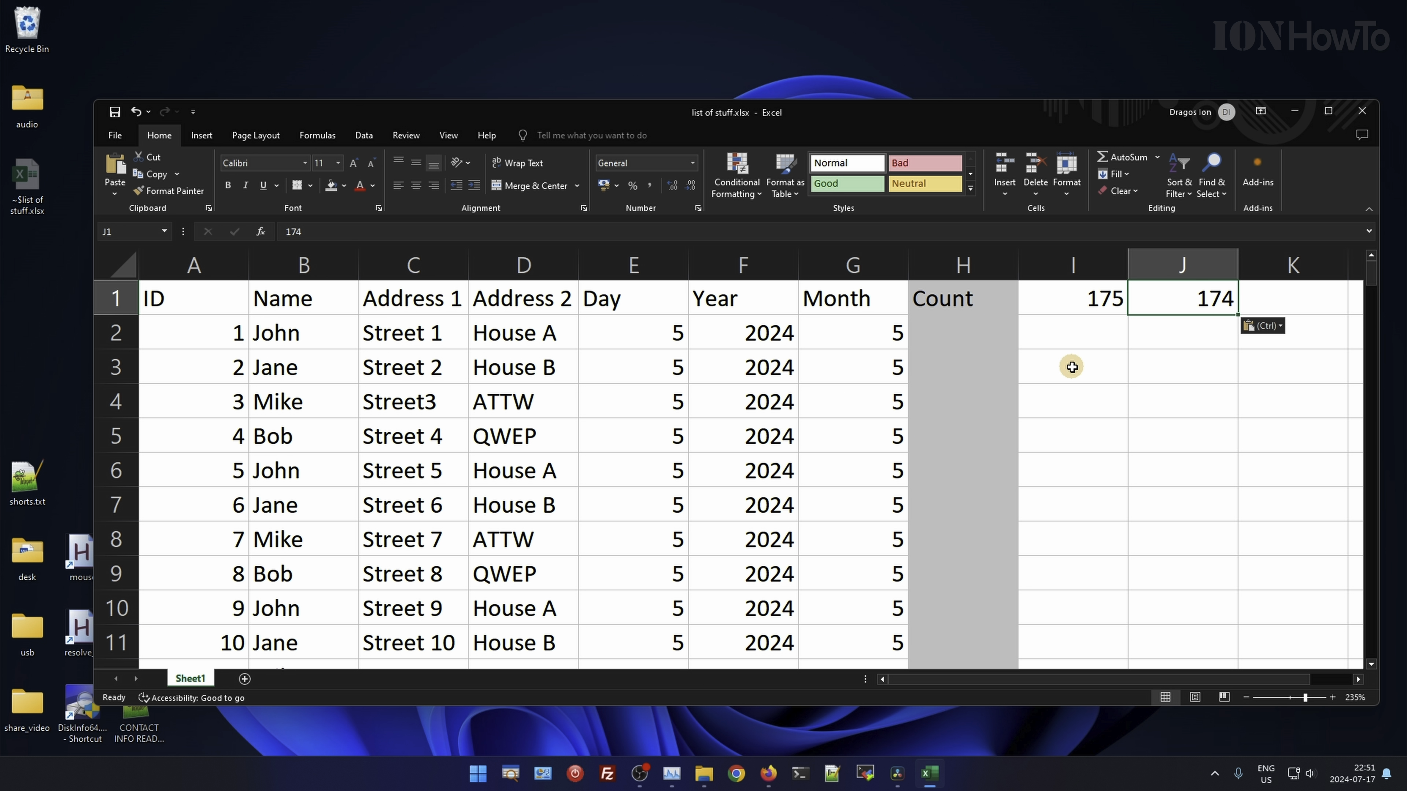
# Change the COUNTIF range in I1 to B2:B175 so that the Name header is left out
pyautogui.click(282, 309)
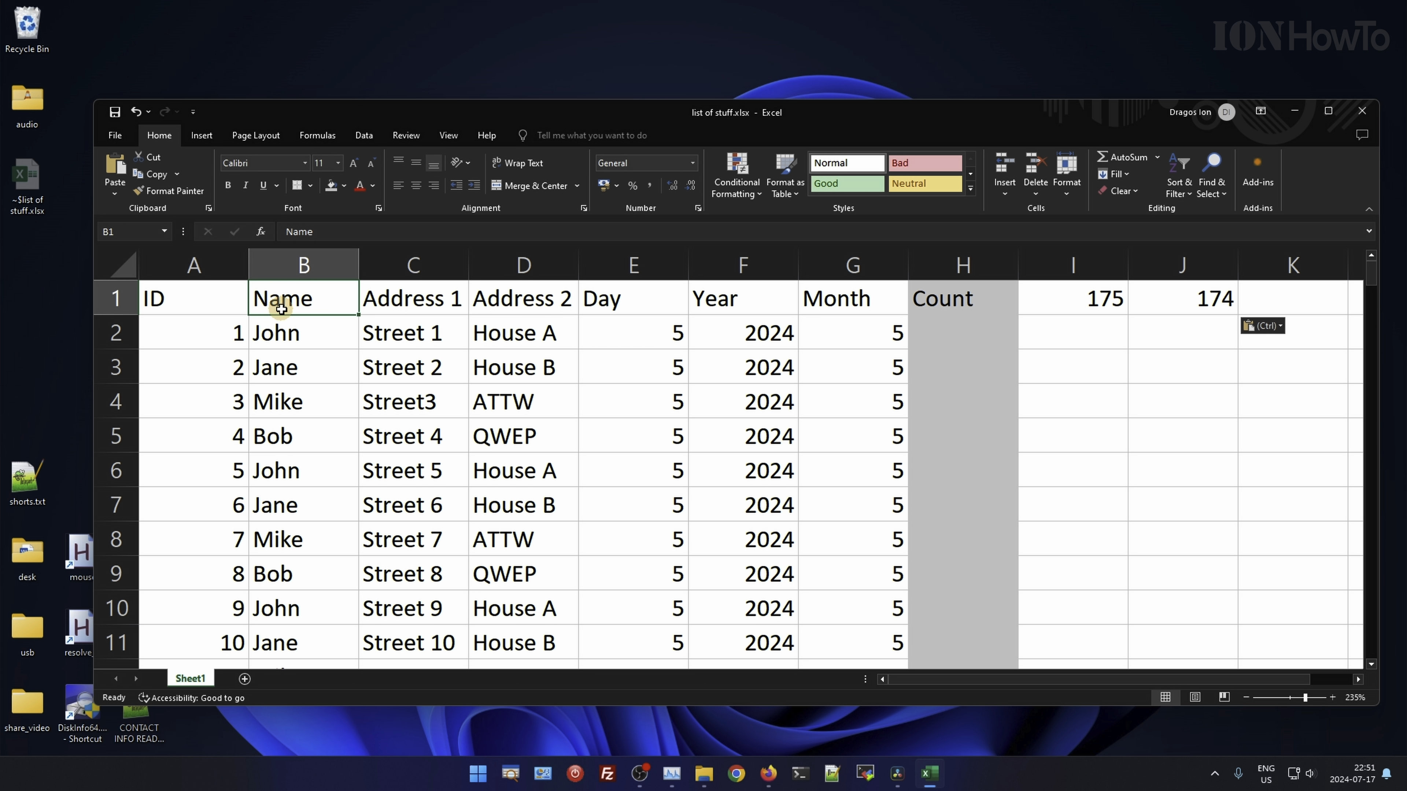
pyautogui.click(1072, 304)
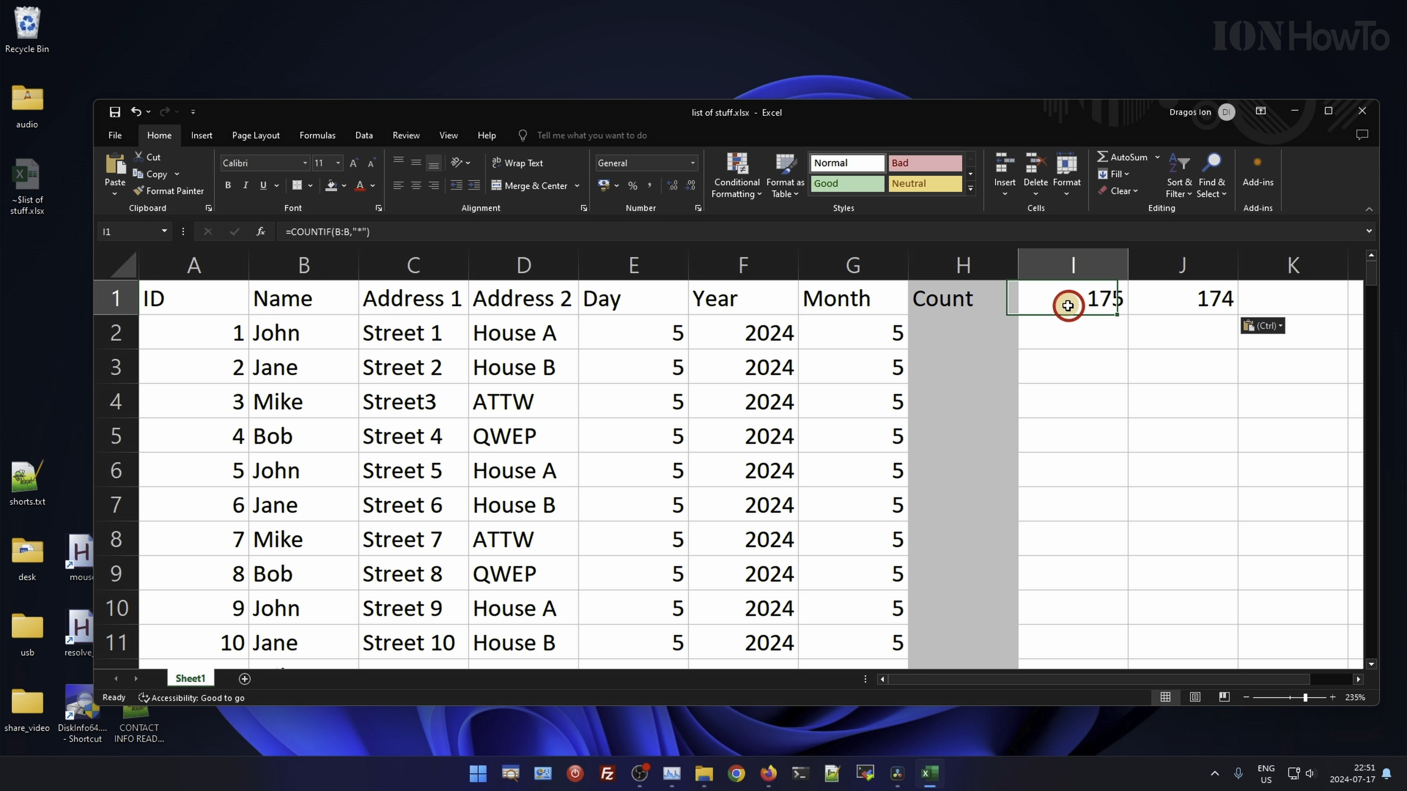
pyautogui.click(358, 232)
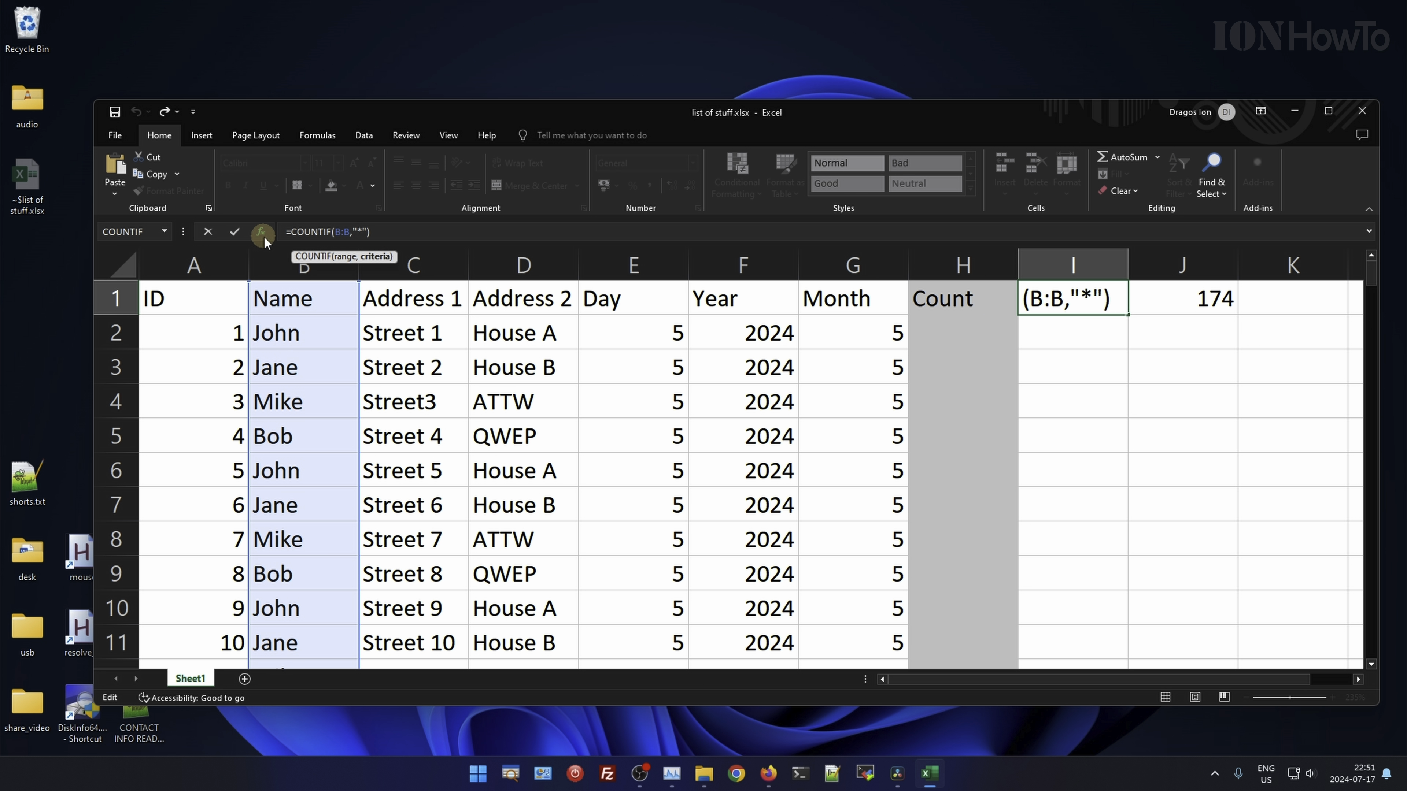
pyautogui.click(1068, 335)
pyautogui.click(1069, 302)
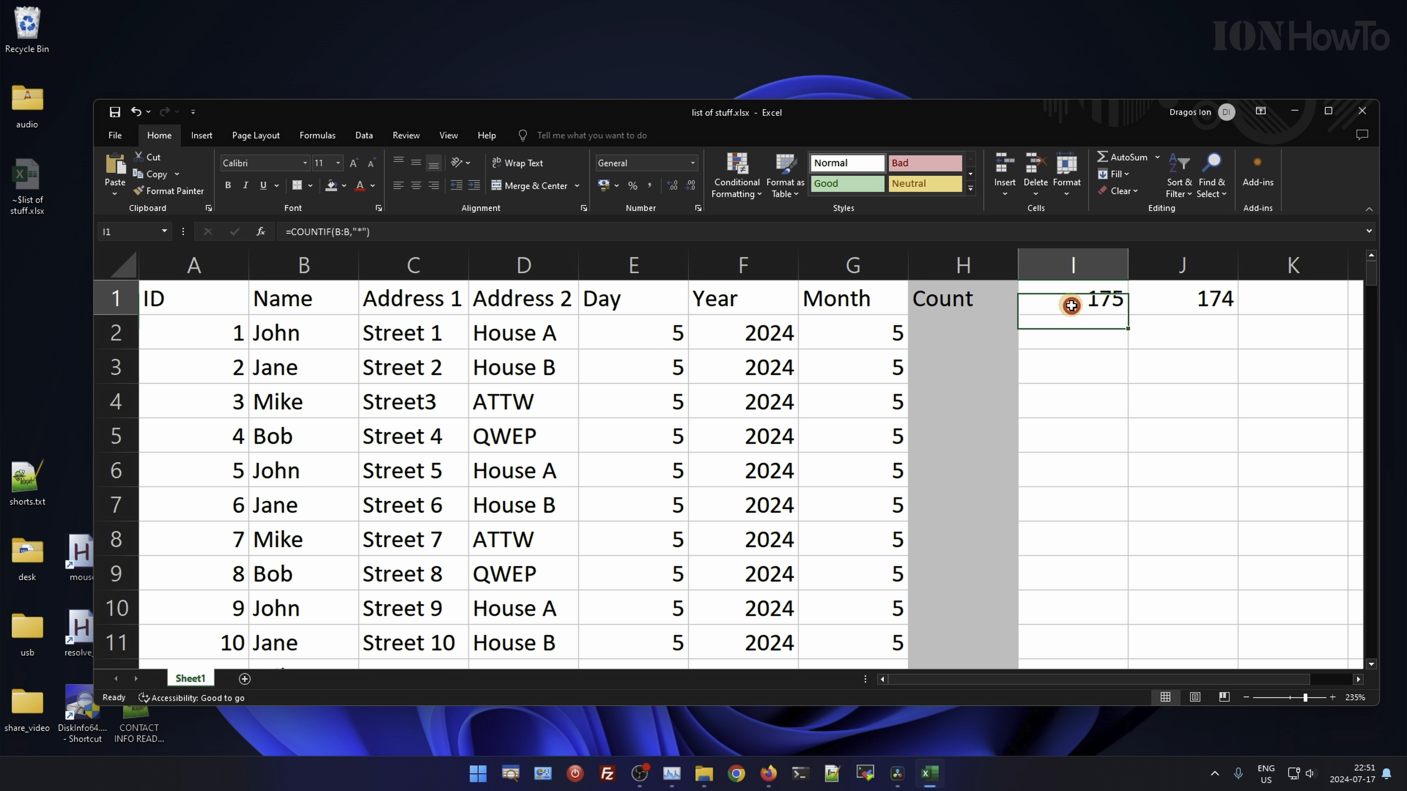
pyautogui.click(260, 232)
pyautogui.moveTo(616, 97); pyautogui.dragTo(648, 96)
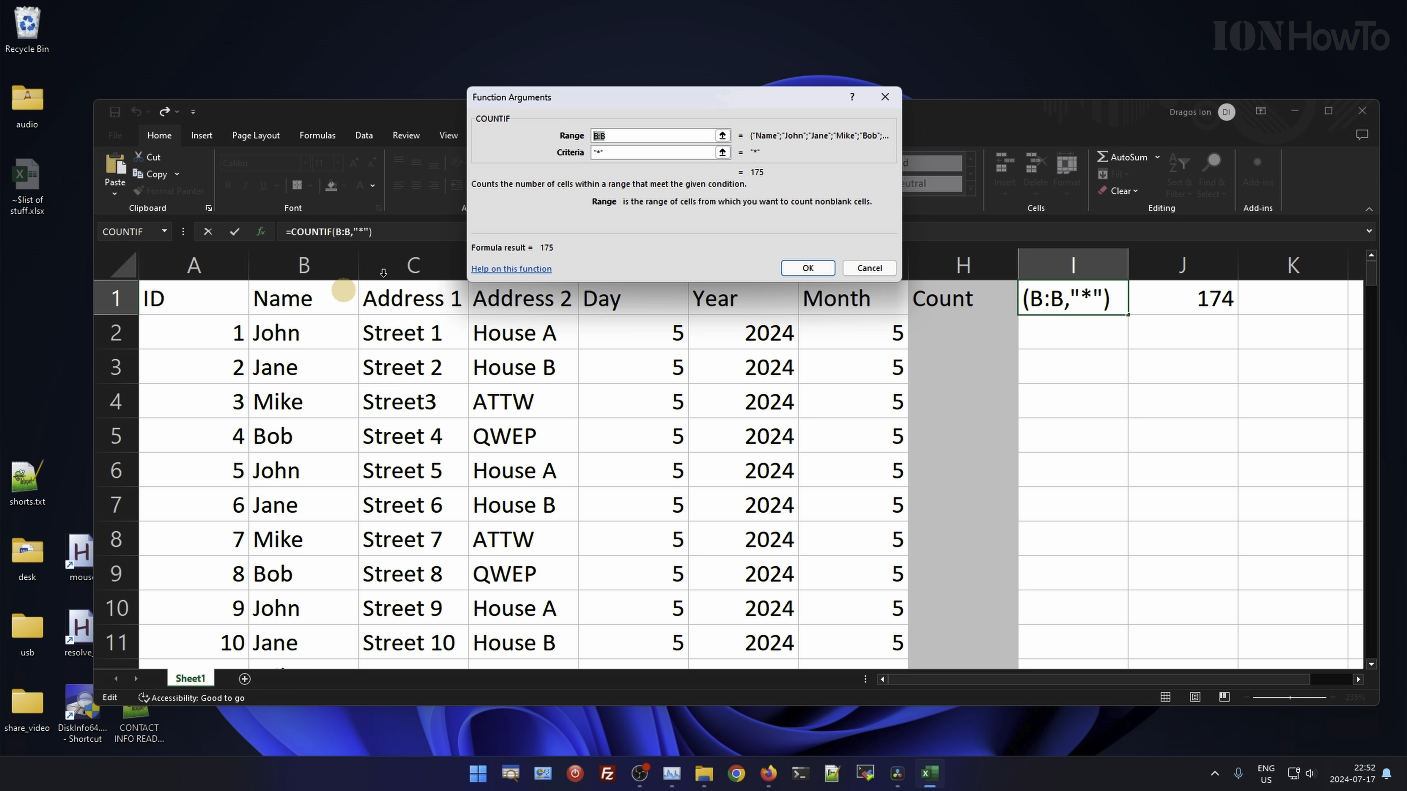
pyautogui.press('BackSpace')
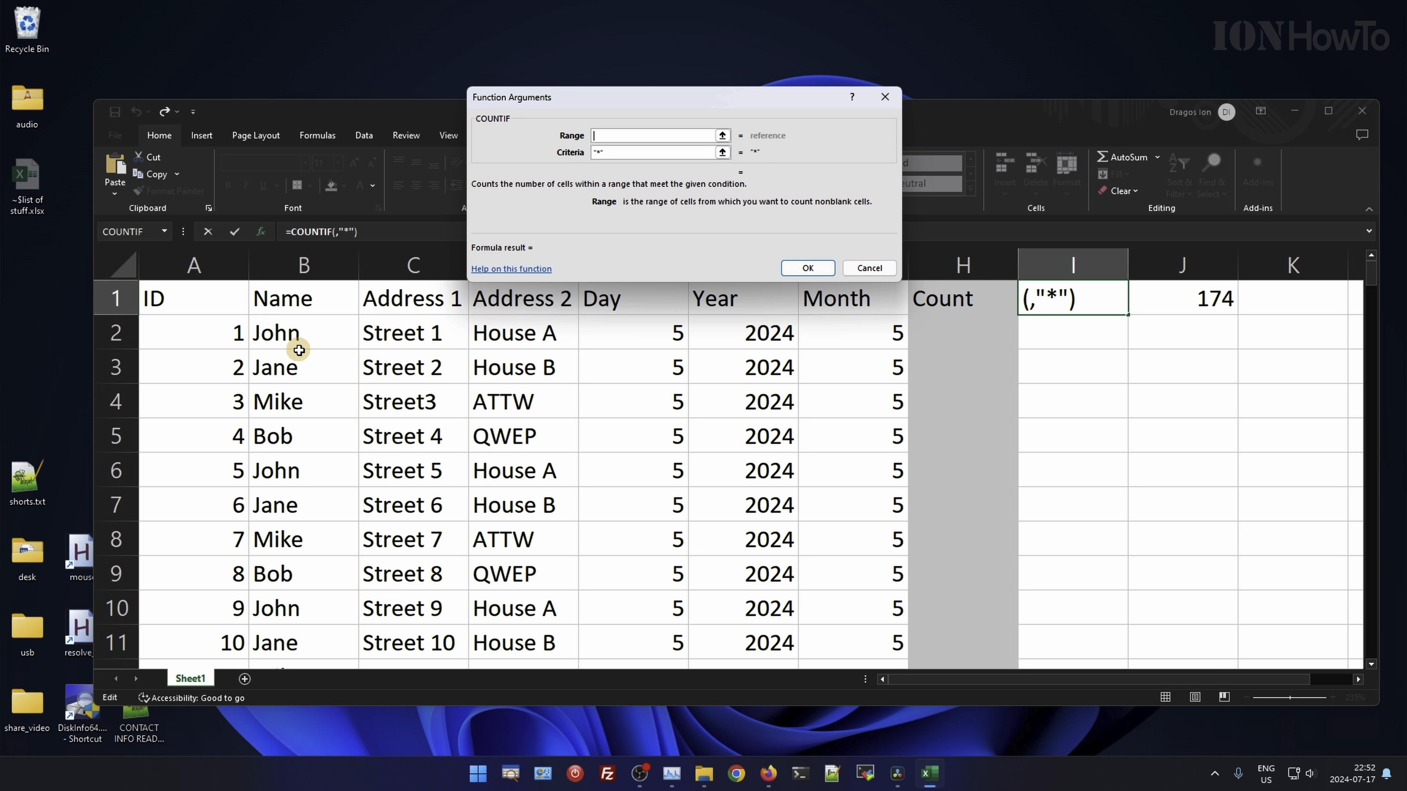
pyautogui.click(308, 333)
pyautogui.hotkey('ctrl', 'shift', 'Down')
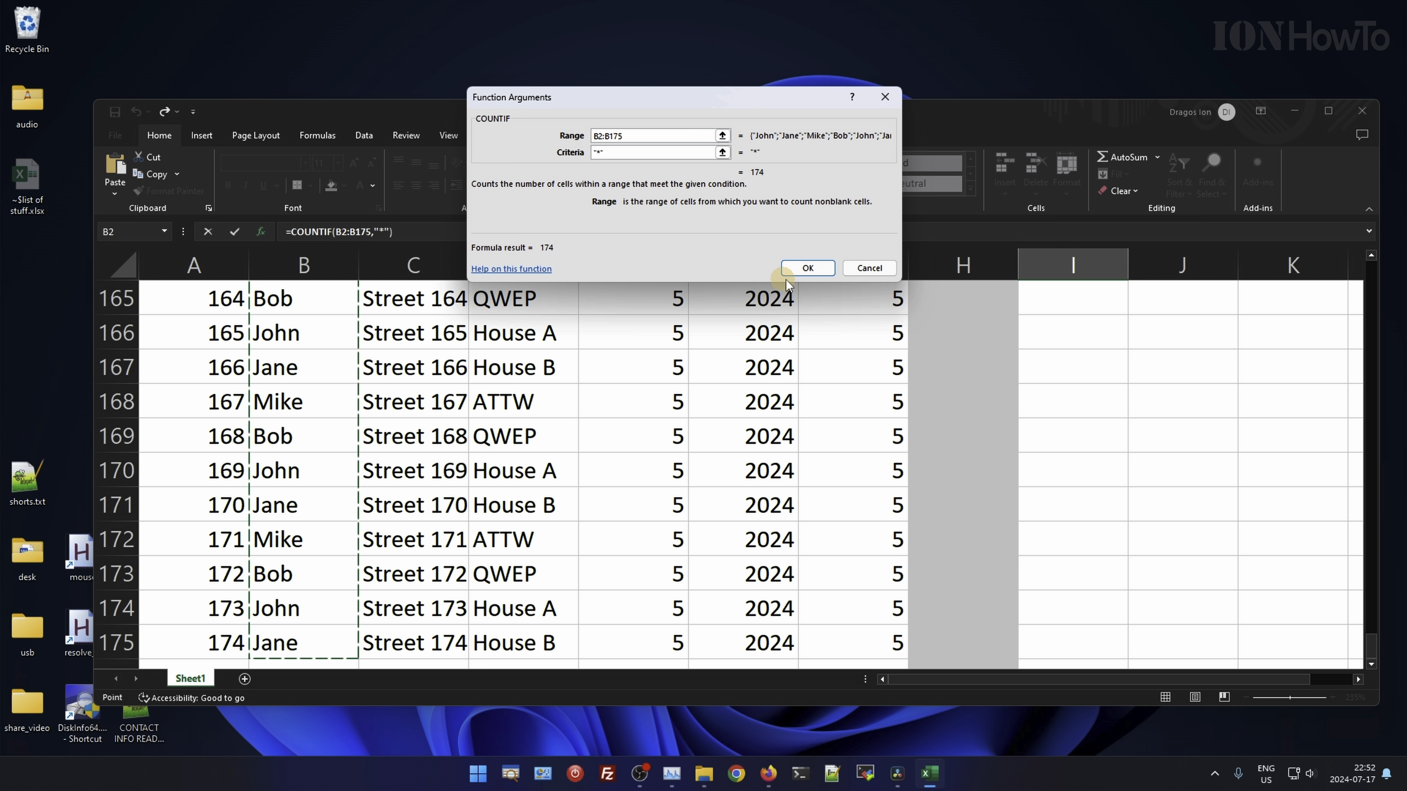
pyautogui.click(806, 268)
pyautogui.click(1191, 365)
pyautogui.click(1083, 302)
# Enter the test text AAA in B176 below the last name and go back to row 1 to check the count in I1
pyautogui.click(276, 468)
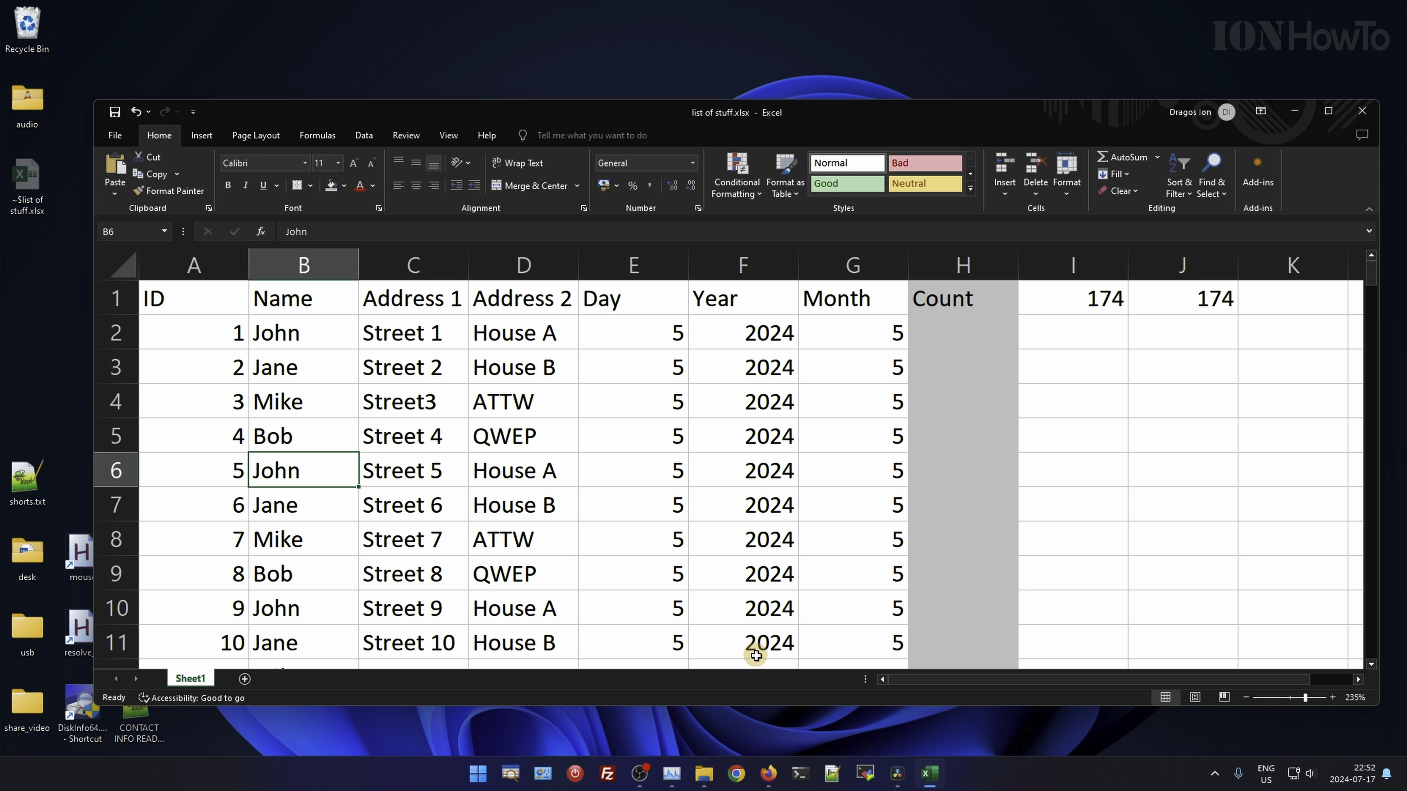
pyautogui.hotkey('ctrl', 'Down')
pyautogui.press('Down')
pyautogui.press('Down')
pyautogui.press('Up')
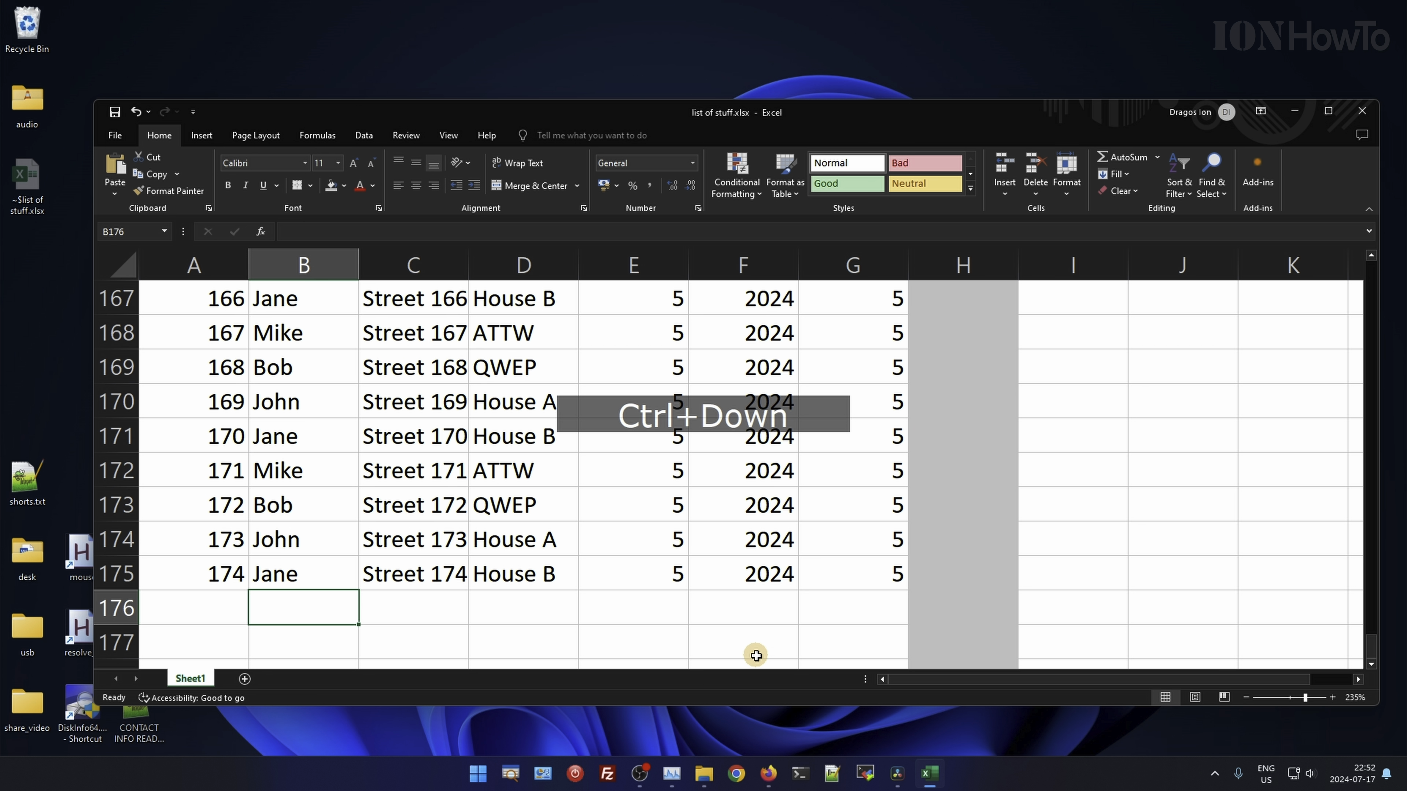
pyautogui.write('AAA')
pyautogui.press('Return')
pyautogui.hotkey('ctrl', 'Up')
pyautogui.hotkey('ctrl', 'Up')
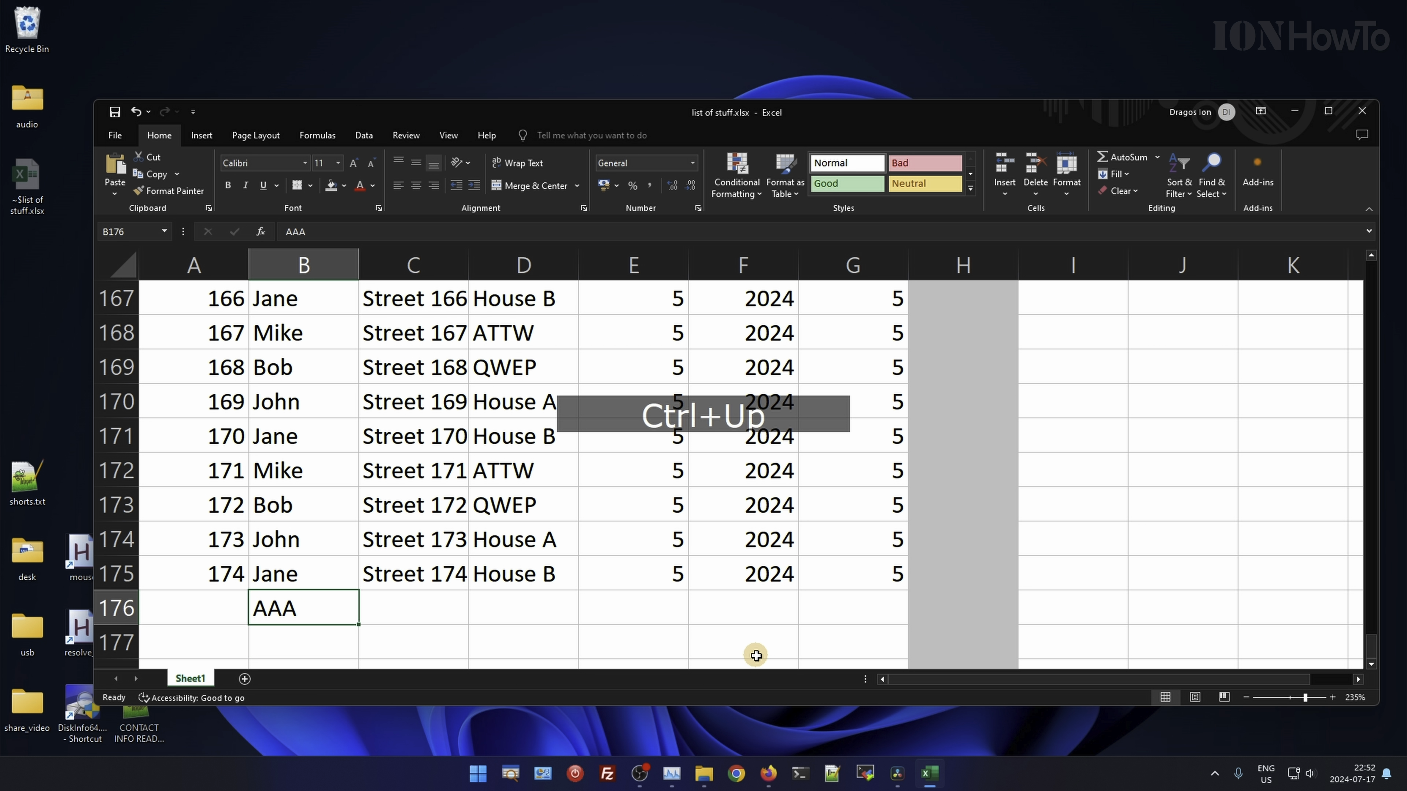
pyautogui.press('Right')
pyautogui.press('Right')
pyautogui.press('Right')
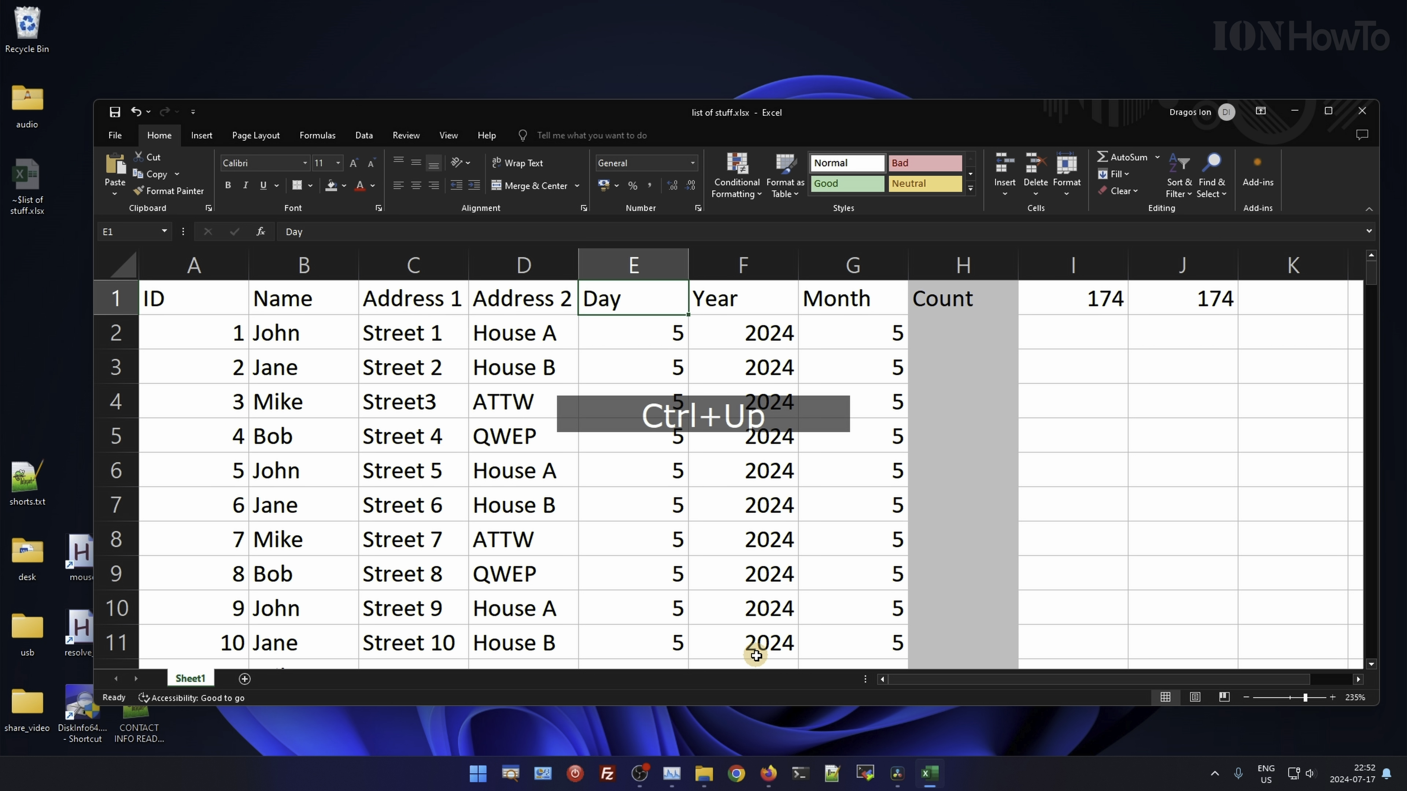
# Undo the test entry in B176 and the range change of the COUNTIF formula, and select I1
pyautogui.hotkey('ctrl', 'z')
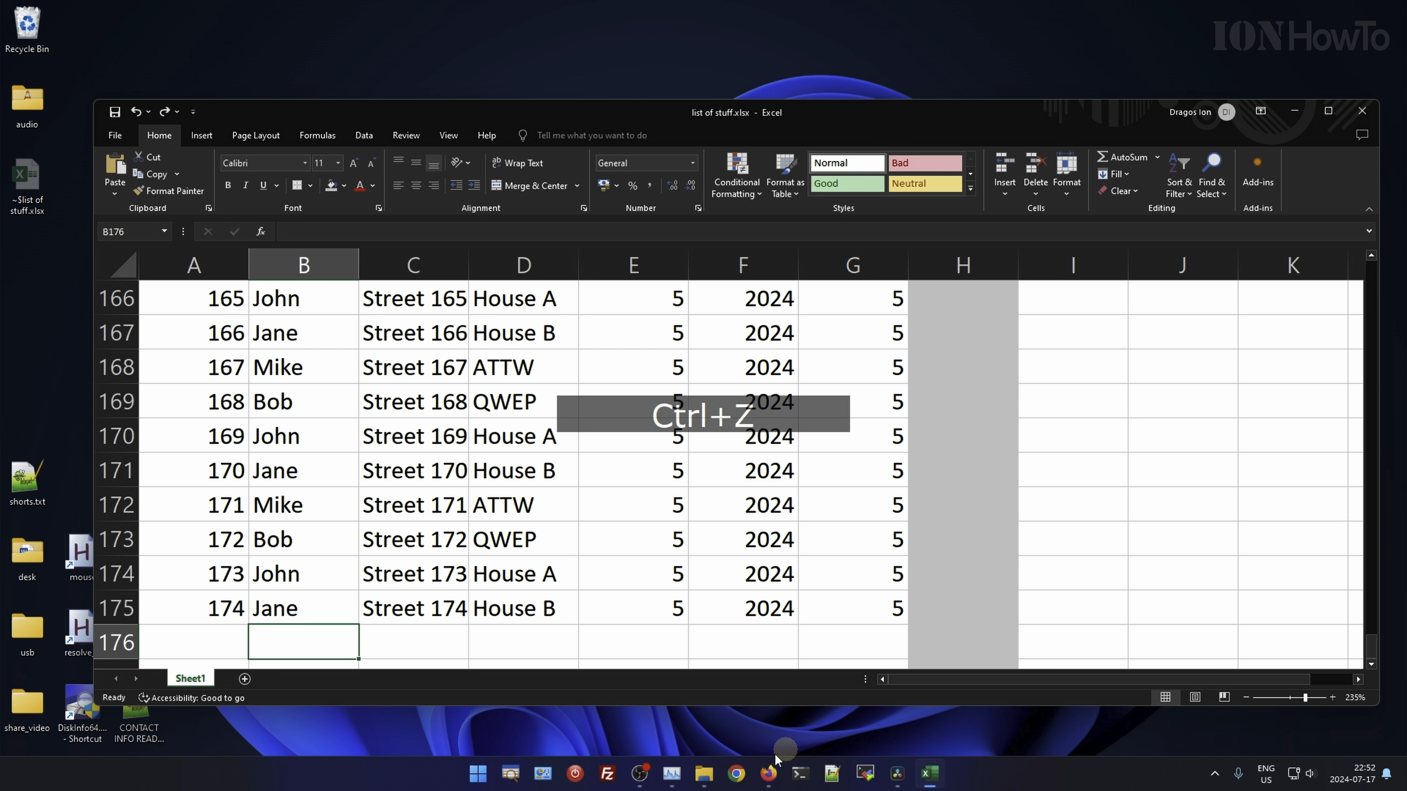
pyautogui.hotkey('ctrl', 'z')
pyautogui.click(1044, 329)
pyautogui.click(1058, 308)
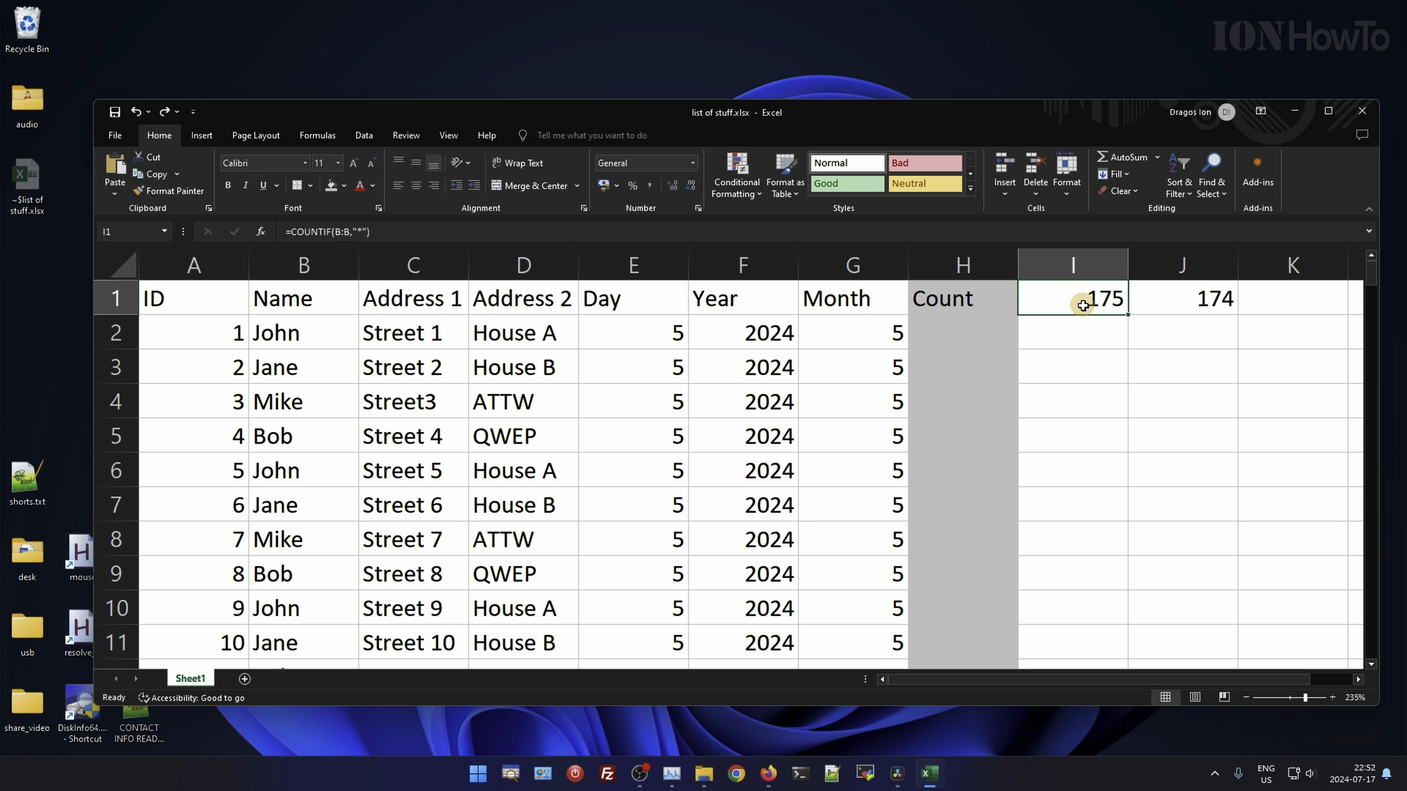
# Exclude the Name header from the count by changing the formula in I1 to =COUNTIF(B:B,"*") -1
pyautogui.click(291, 232)
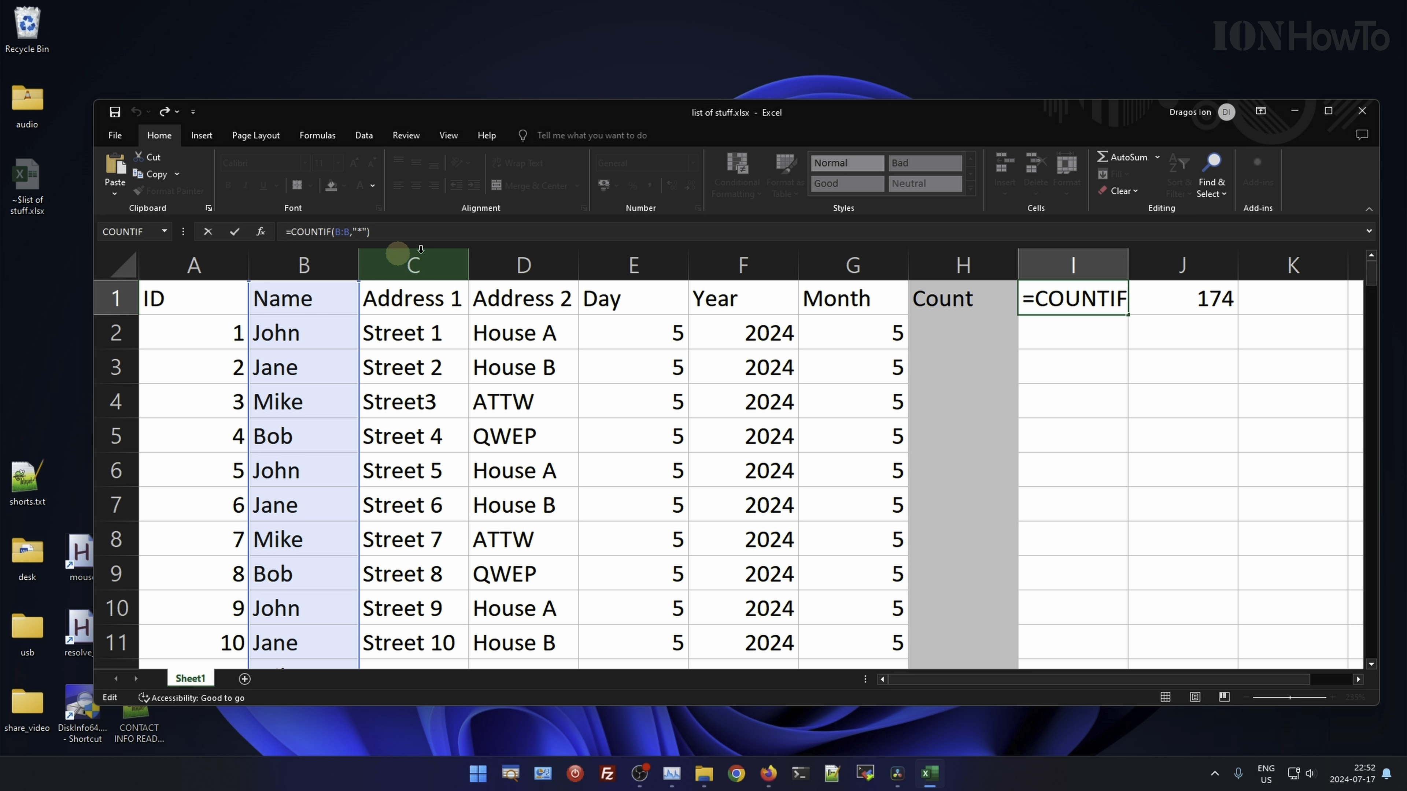
pyautogui.click(392, 231)
pyautogui.click(299, 232)
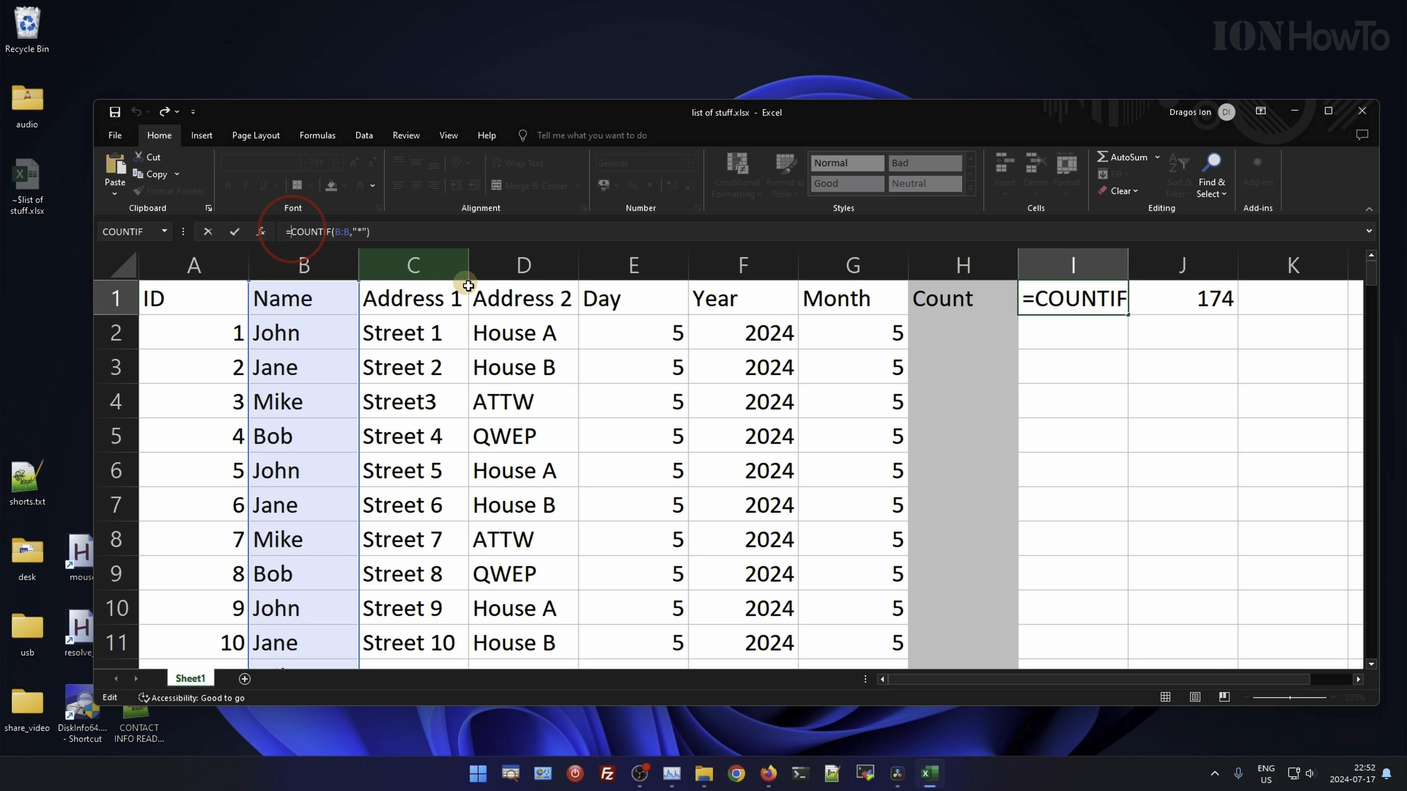
pyautogui.hotkey('shift', 'Left')
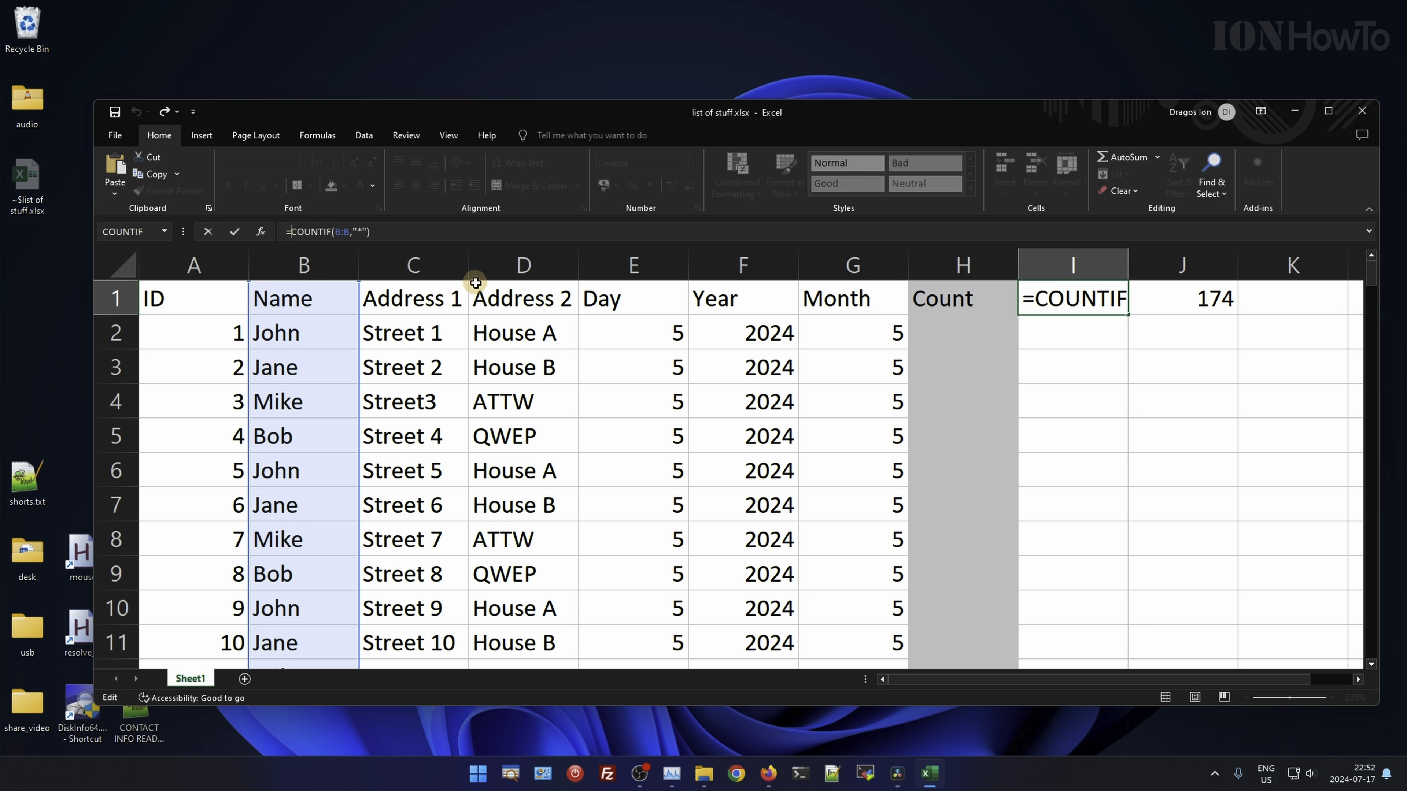
pyautogui.press('Right')
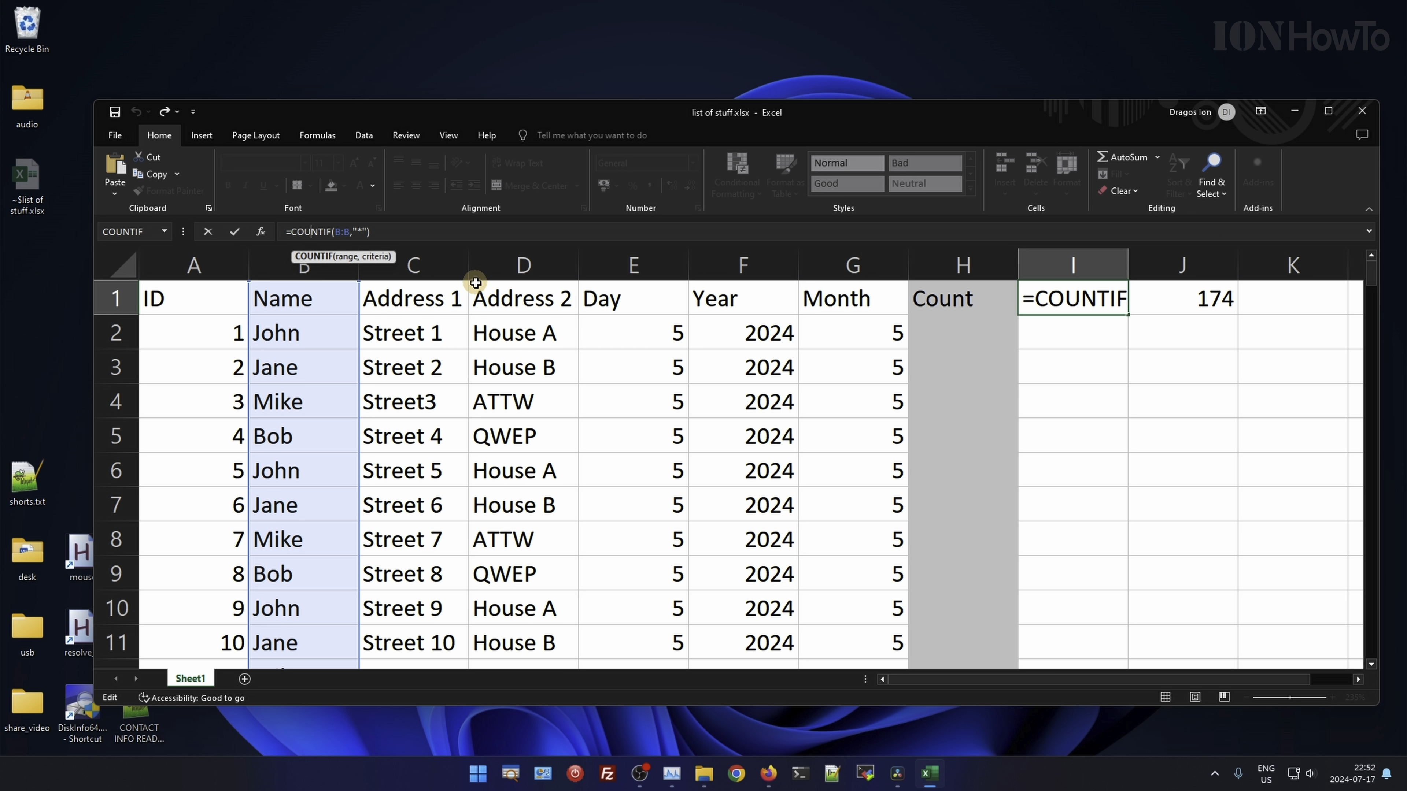
pyautogui.press('Right')
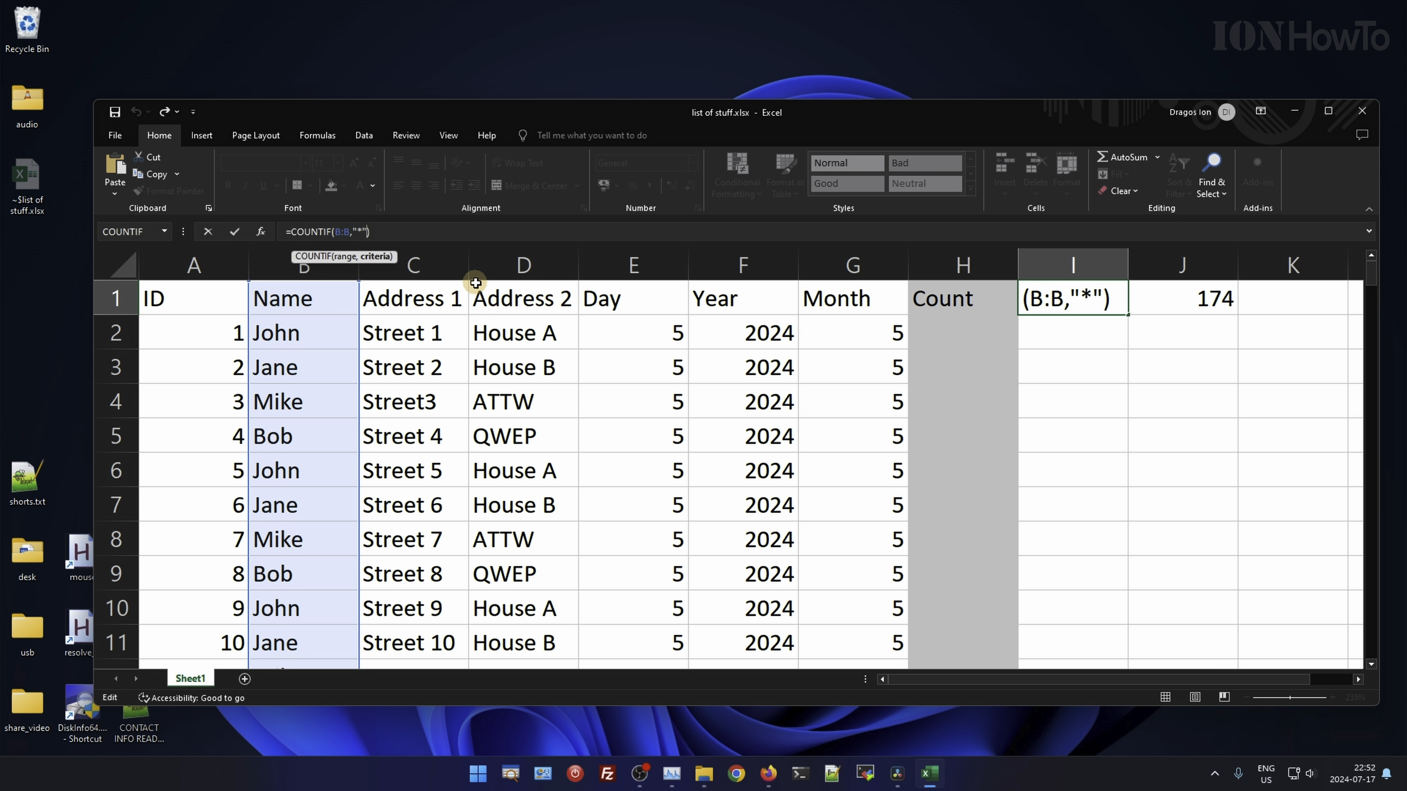
pyautogui.press('End')
pyautogui.write('- 1')
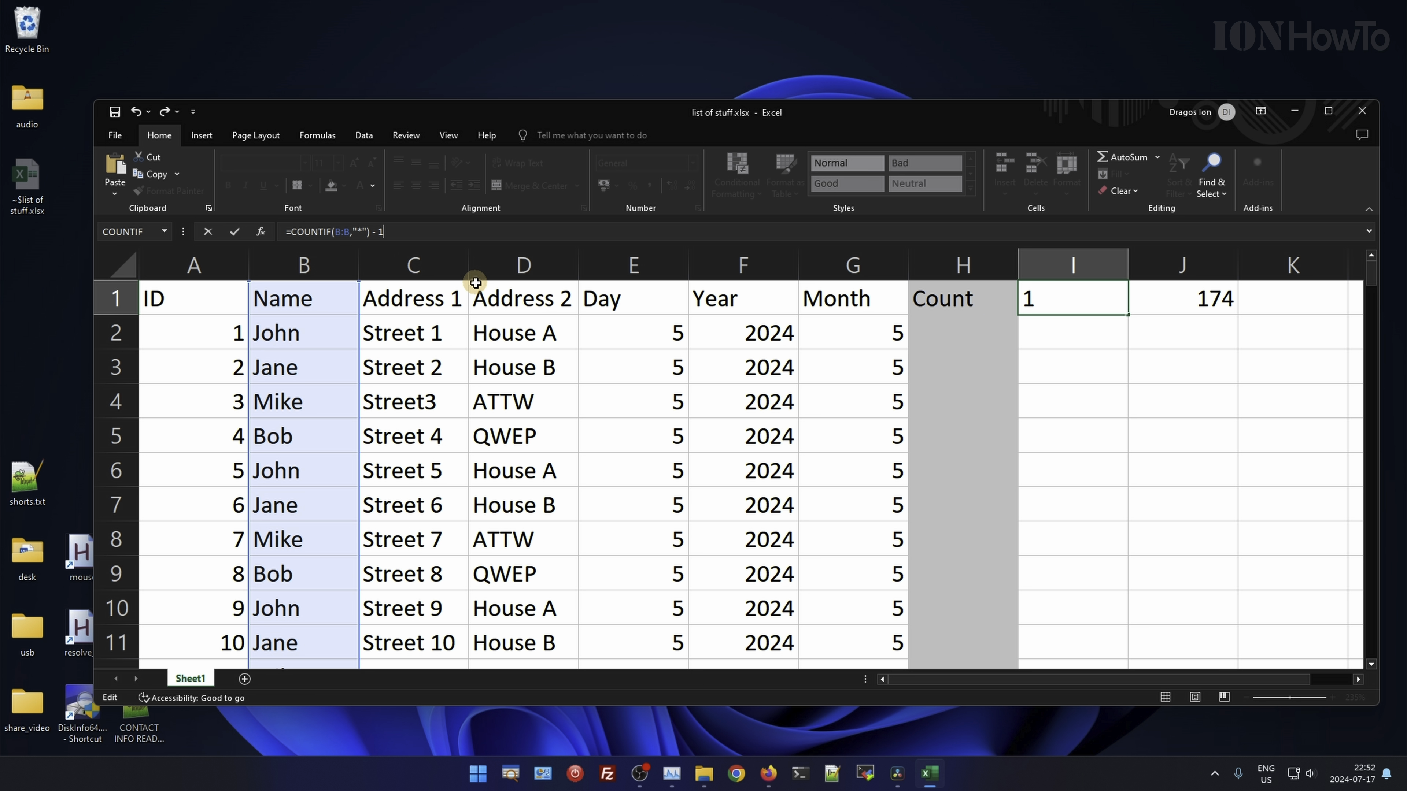
pyautogui.press('BackSpace')
pyautogui.press('Return')
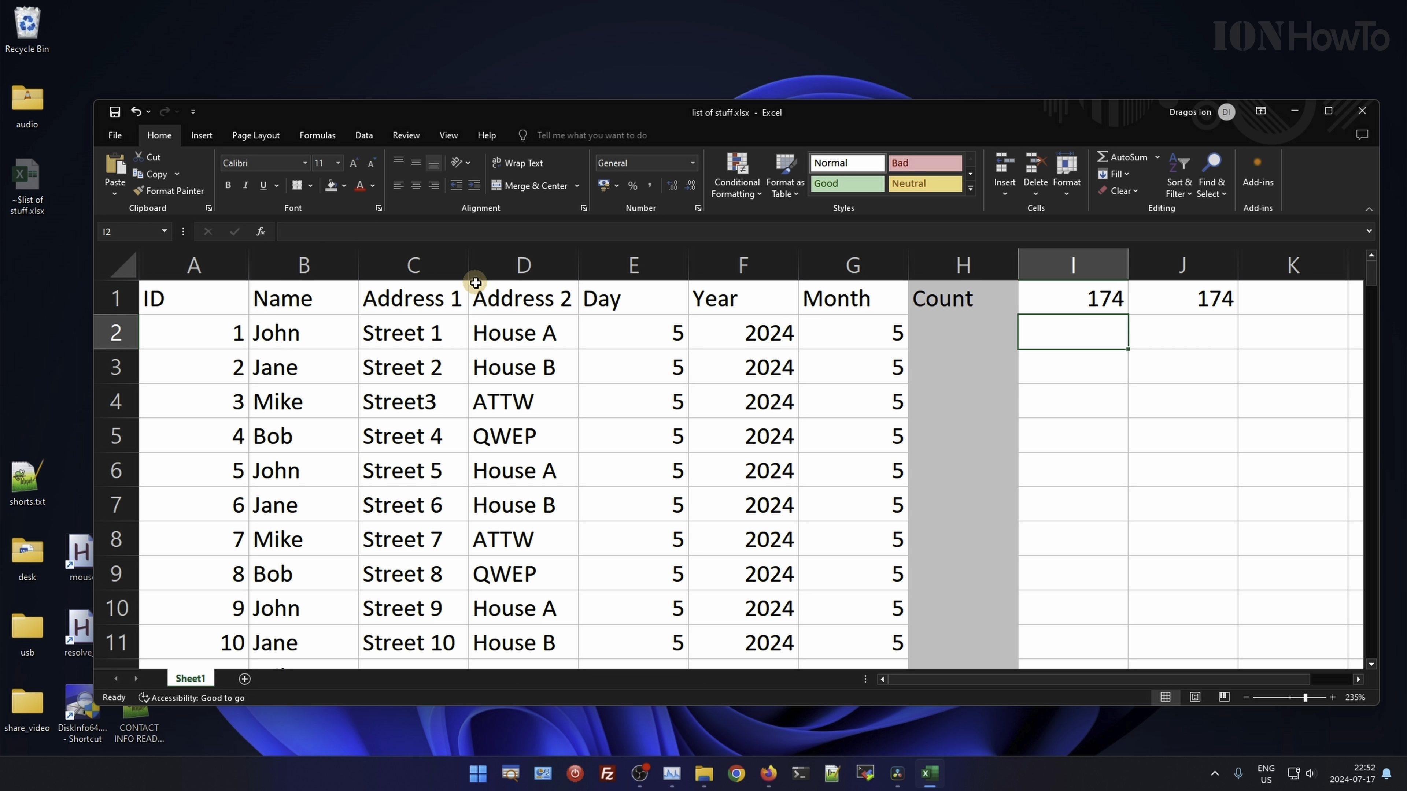
pyautogui.click(1103, 300)
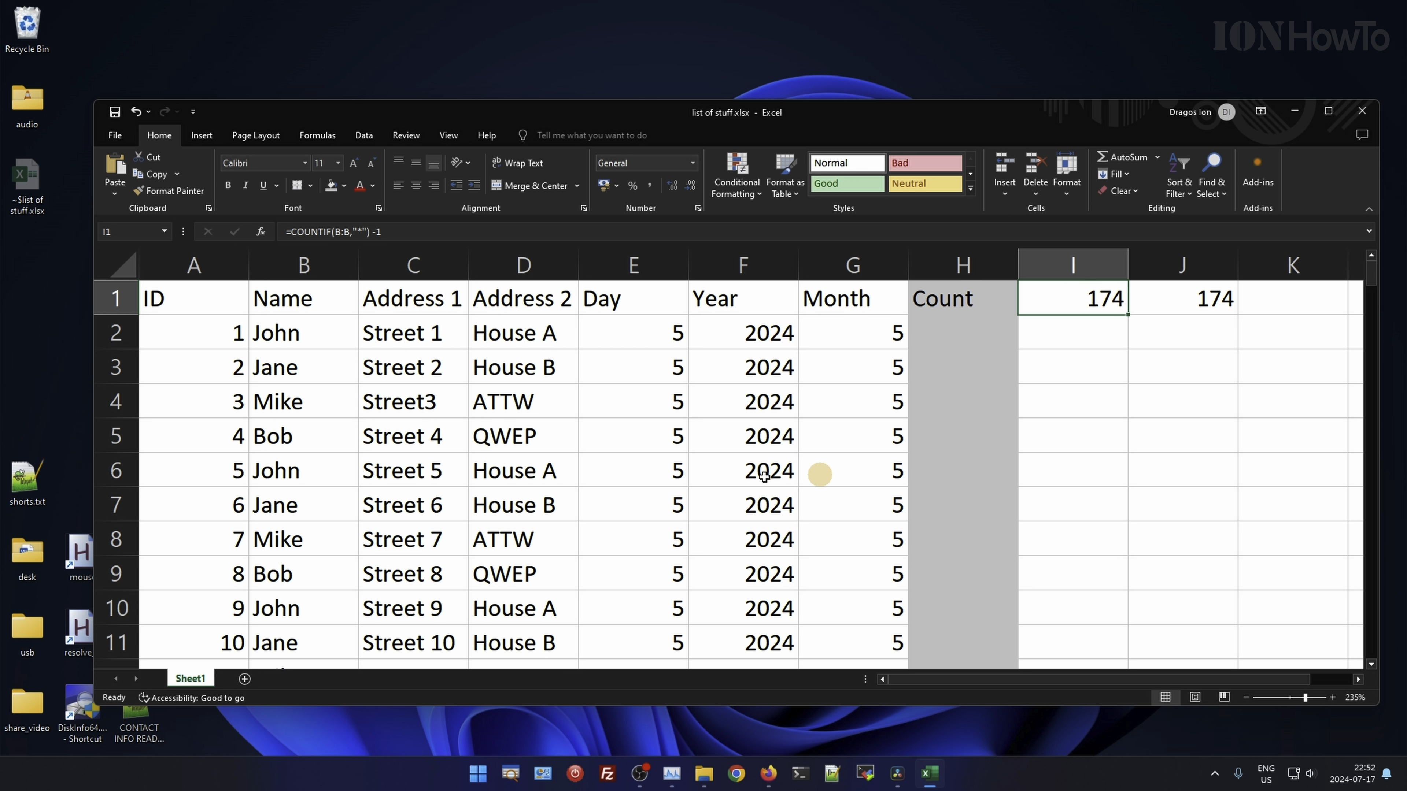
# Clear all names below the Name header, B2:B175, and go back to row 1 to check the count in I1
pyautogui.click(303, 303)
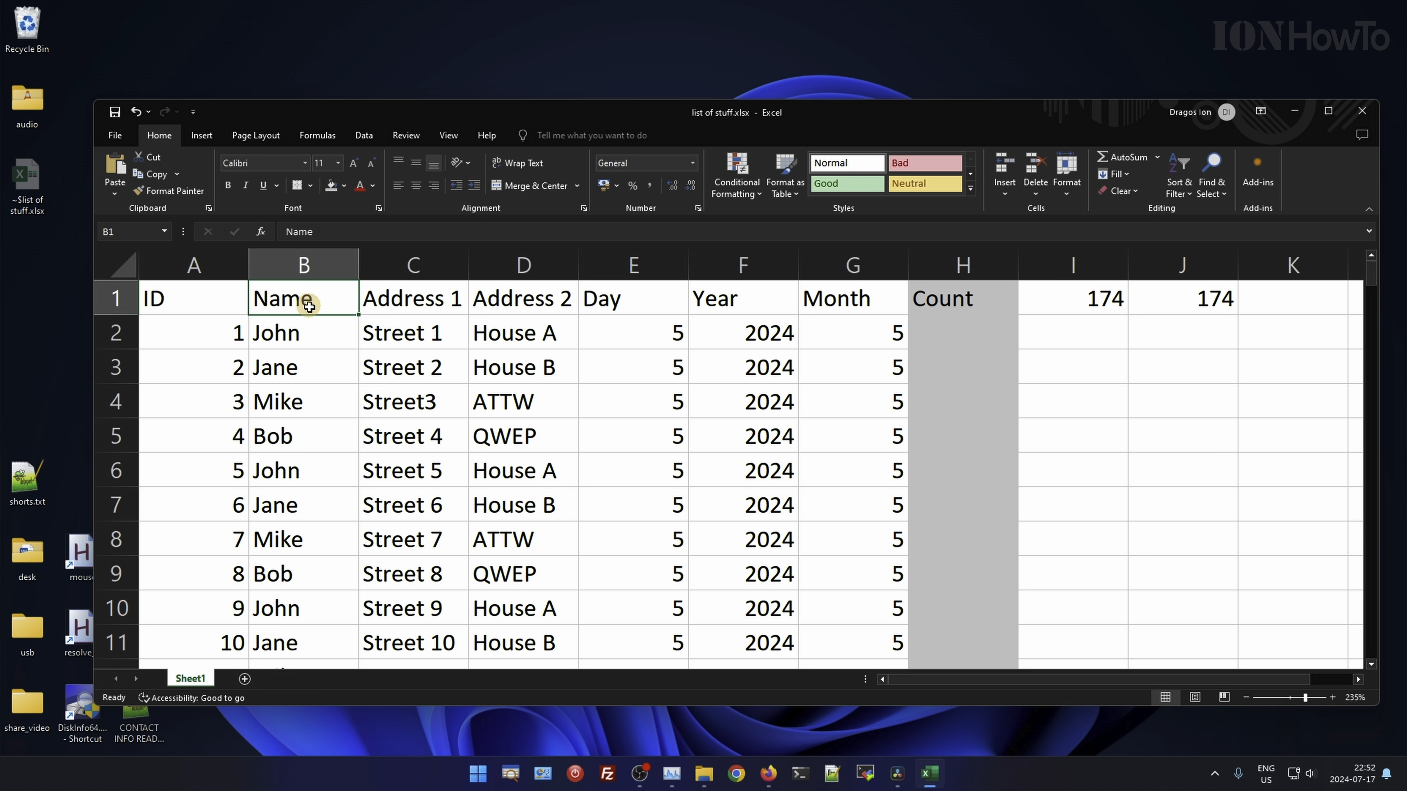
pyautogui.click(309, 328)
pyautogui.hotkey('ctrl', 'shift', 'Down')
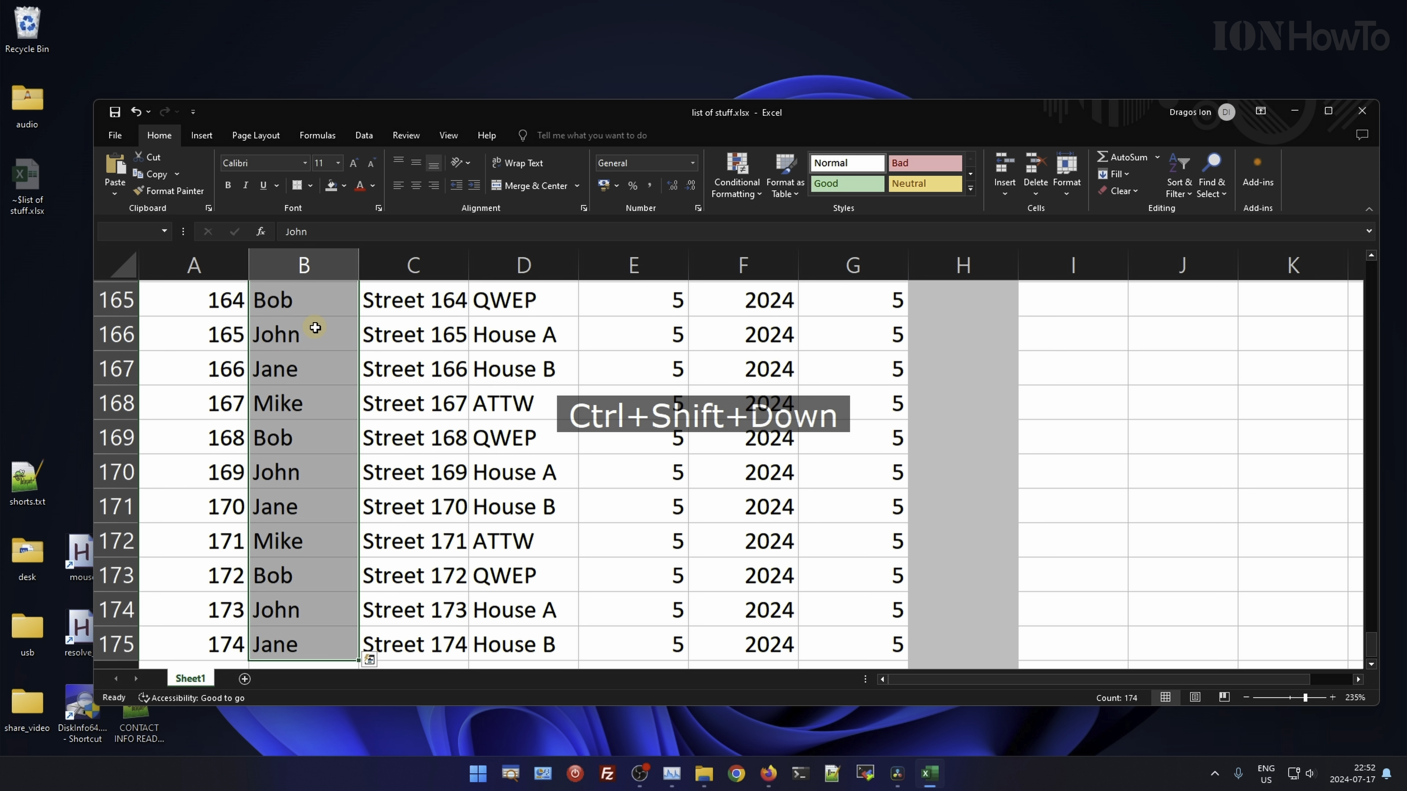
pyautogui.press('Delete')
pyautogui.scroll(20, 314, 328)
pyautogui.hotkey('ctrl', 'Home')
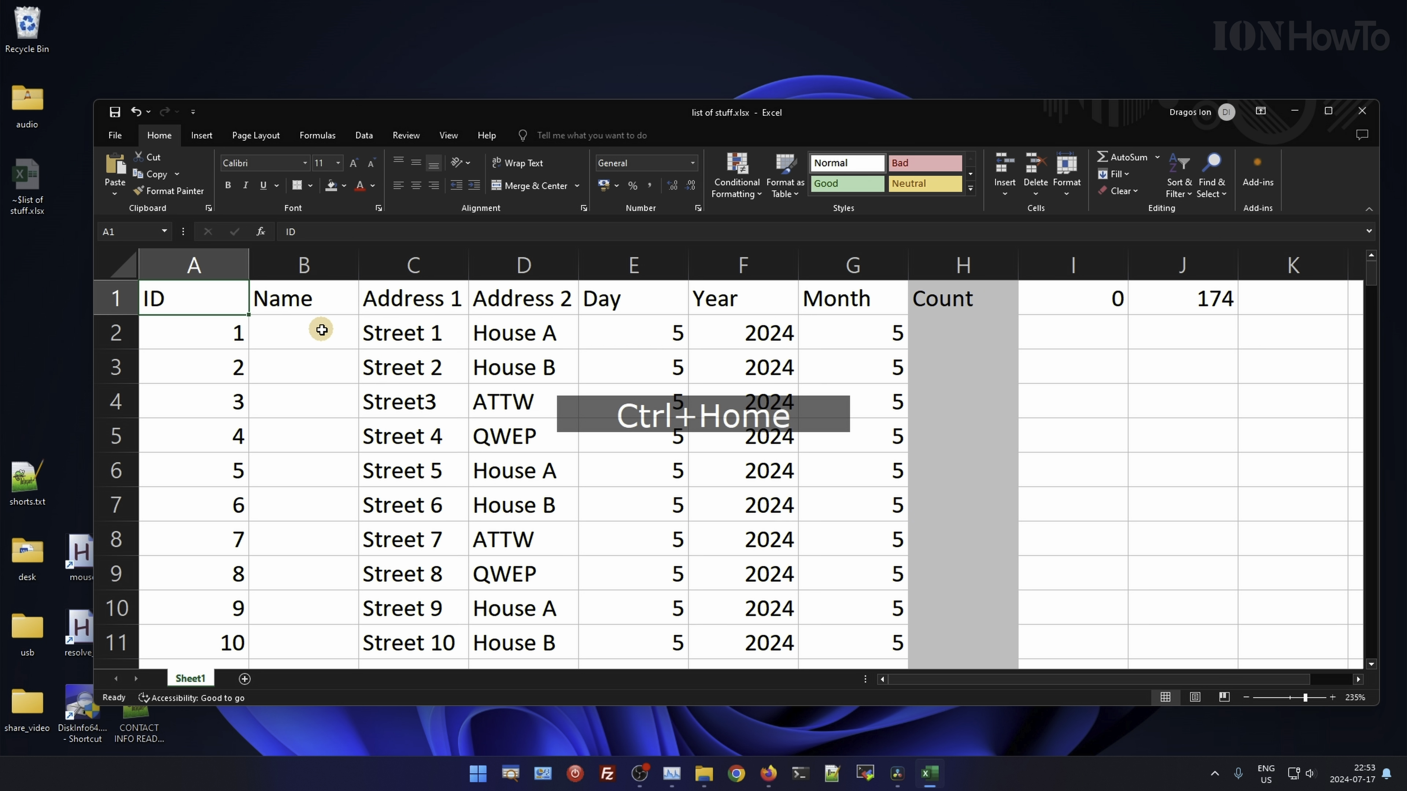
# Clear the comparison value in J1 and check the COUNTIF formula in I1
pyautogui.click(1083, 290)
pyautogui.click(1204, 292)
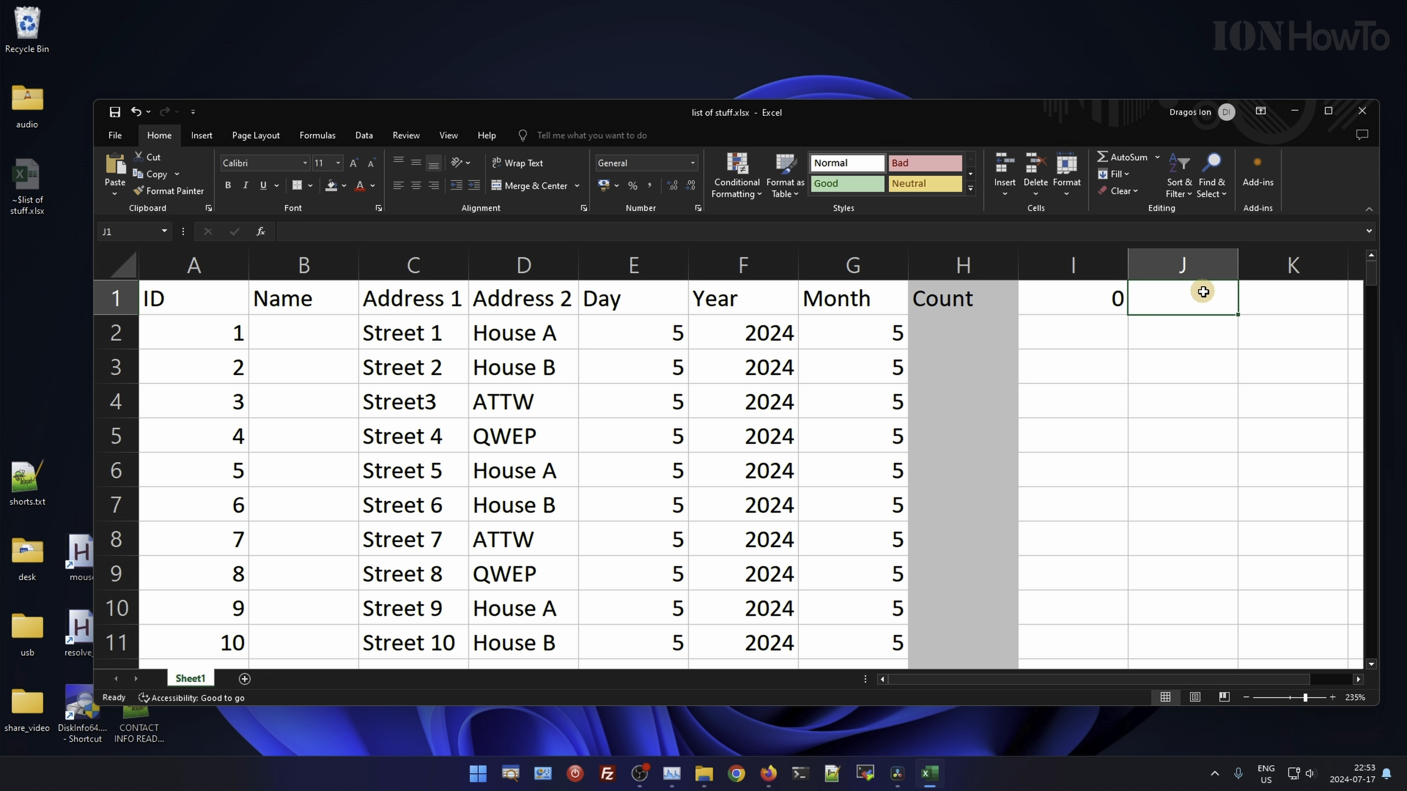
pyautogui.click(1175, 302)
pyautogui.click(1095, 300)
pyautogui.click(260, 302)
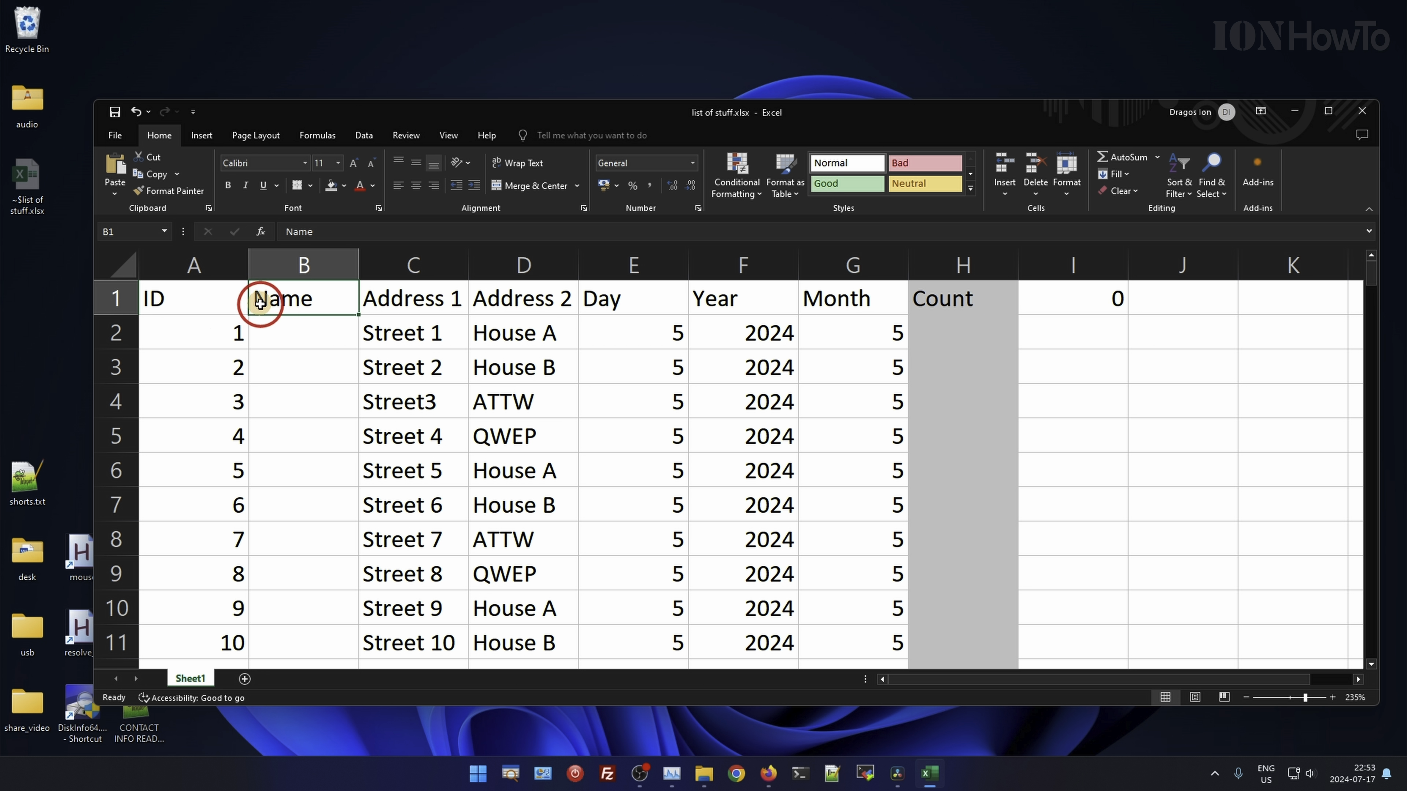
pyautogui.click(1061, 295)
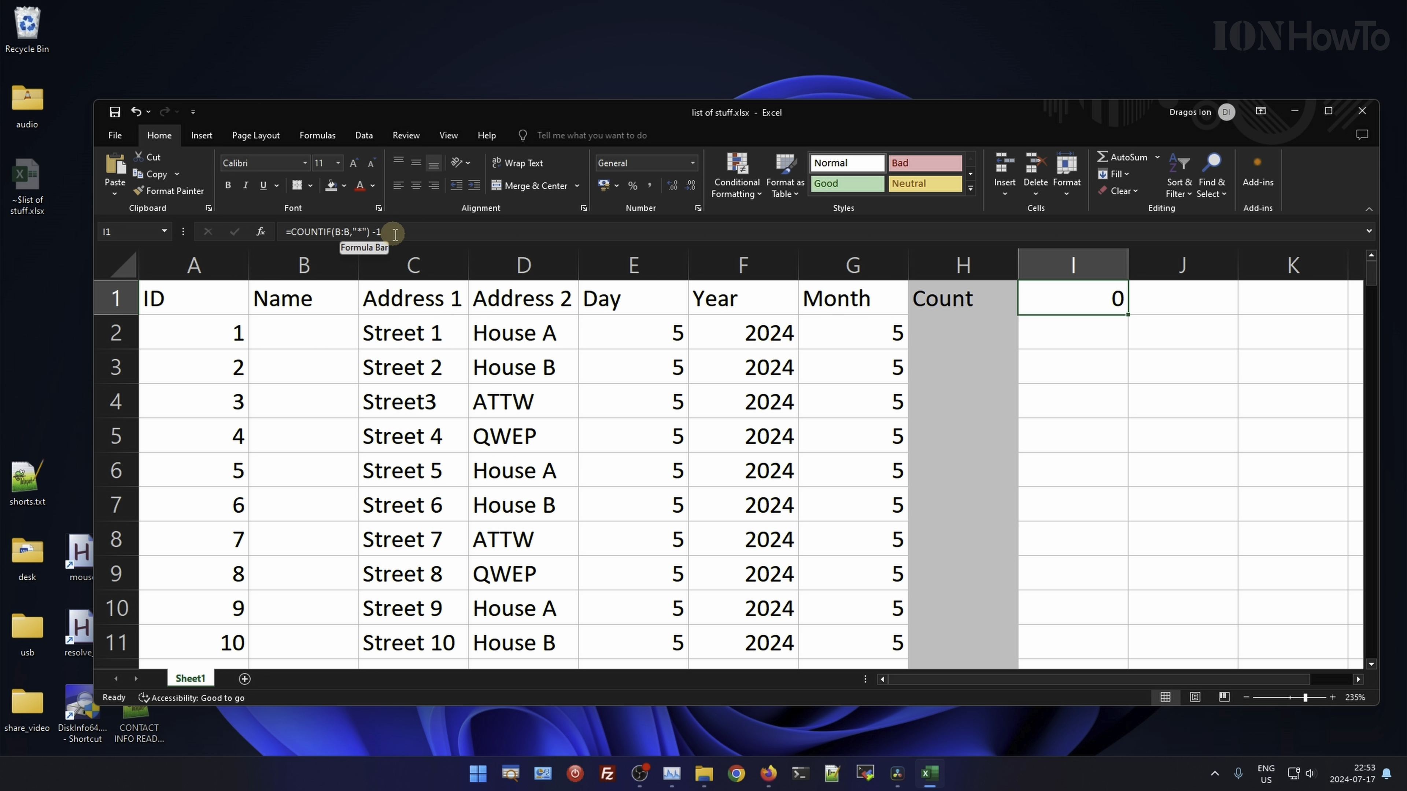
pyautogui.click(1089, 326)
pyautogui.click(1086, 294)
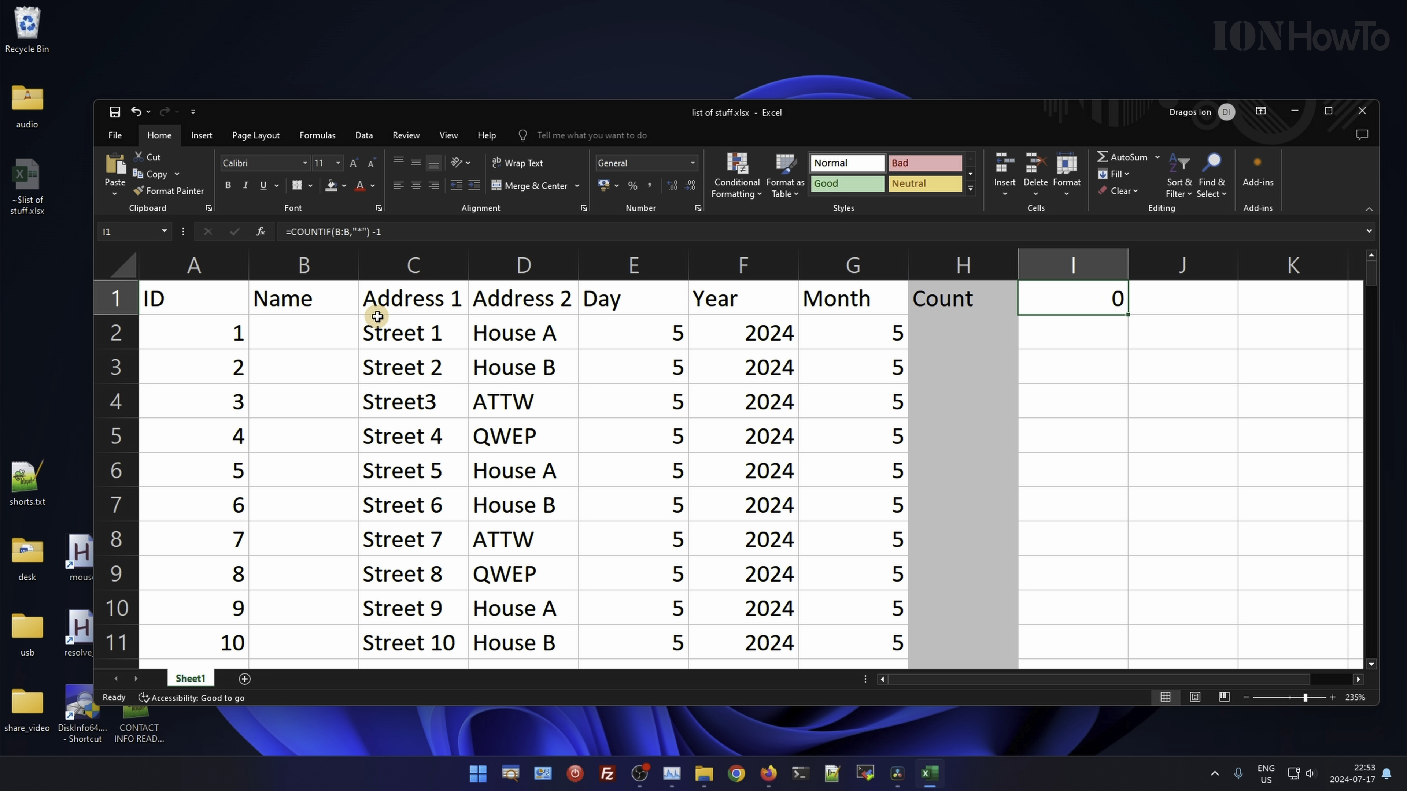
# Undo the clearing of J1 and of the names in column B, and clear only J1 again
pyautogui.hotkey('ctrl', 'z')
pyautogui.hotkey('ctrl', 'z')
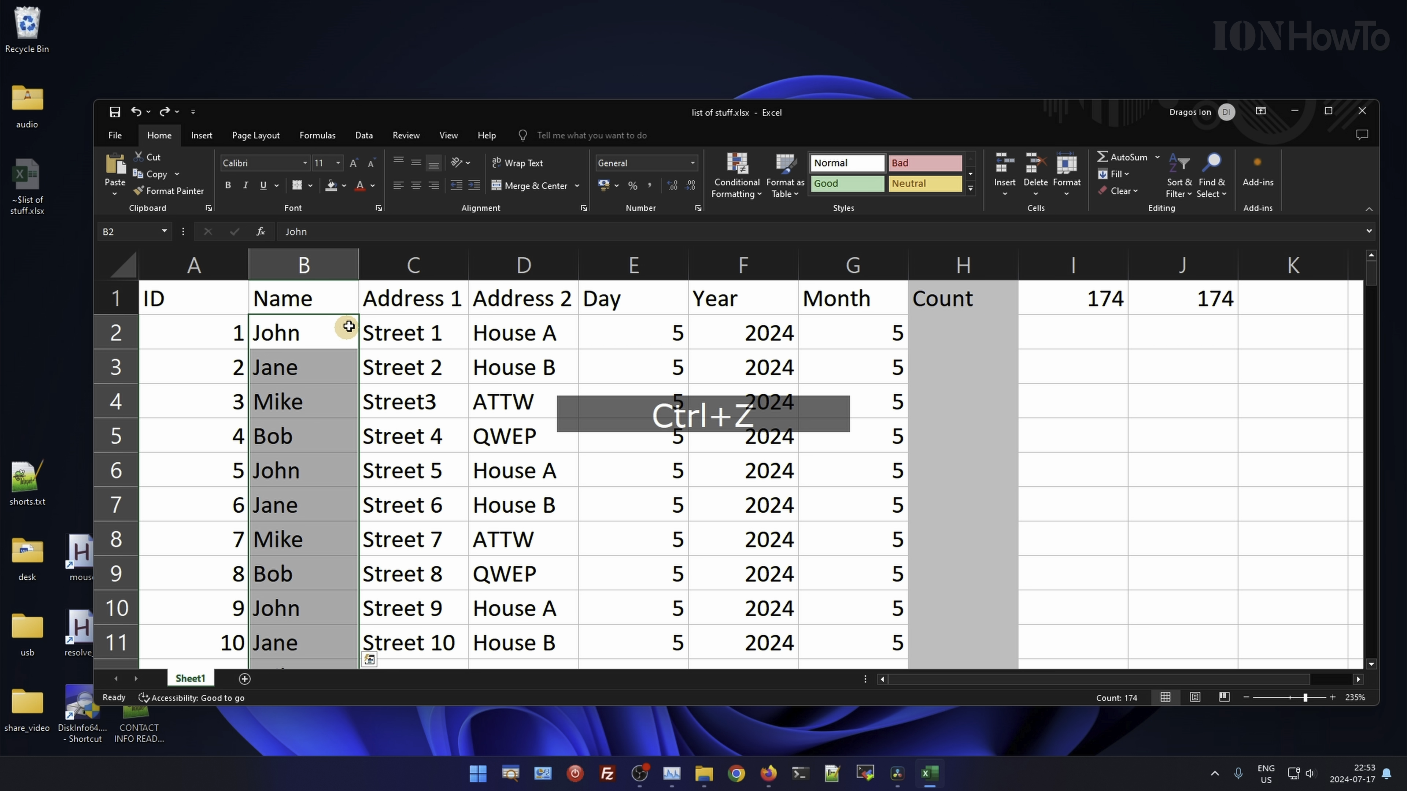
pyautogui.click(1208, 296)
pyautogui.press('Delete')
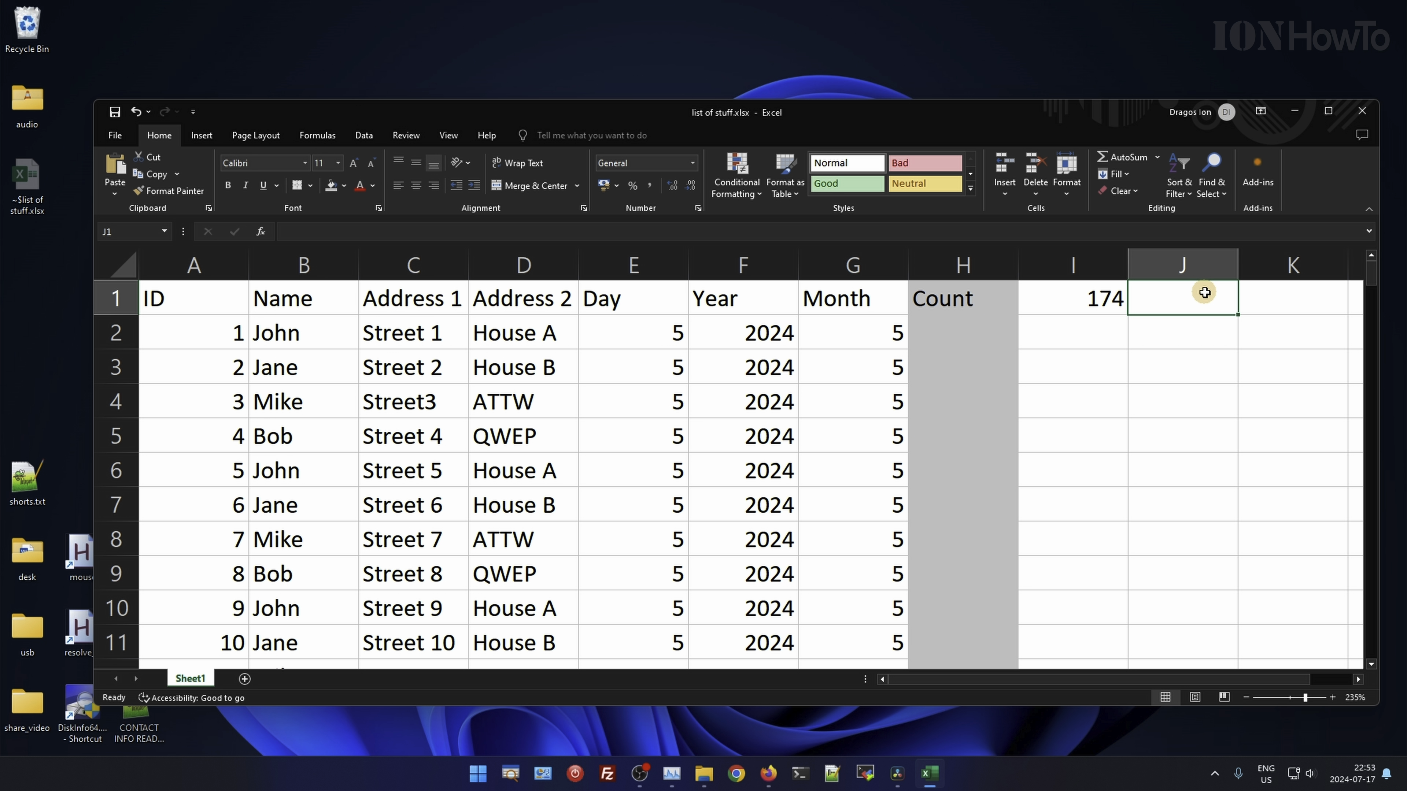
# Clear the names in B4, B7 and B11 to test how the count in I1 reacts to blank cells
pyautogui.click(316, 338)
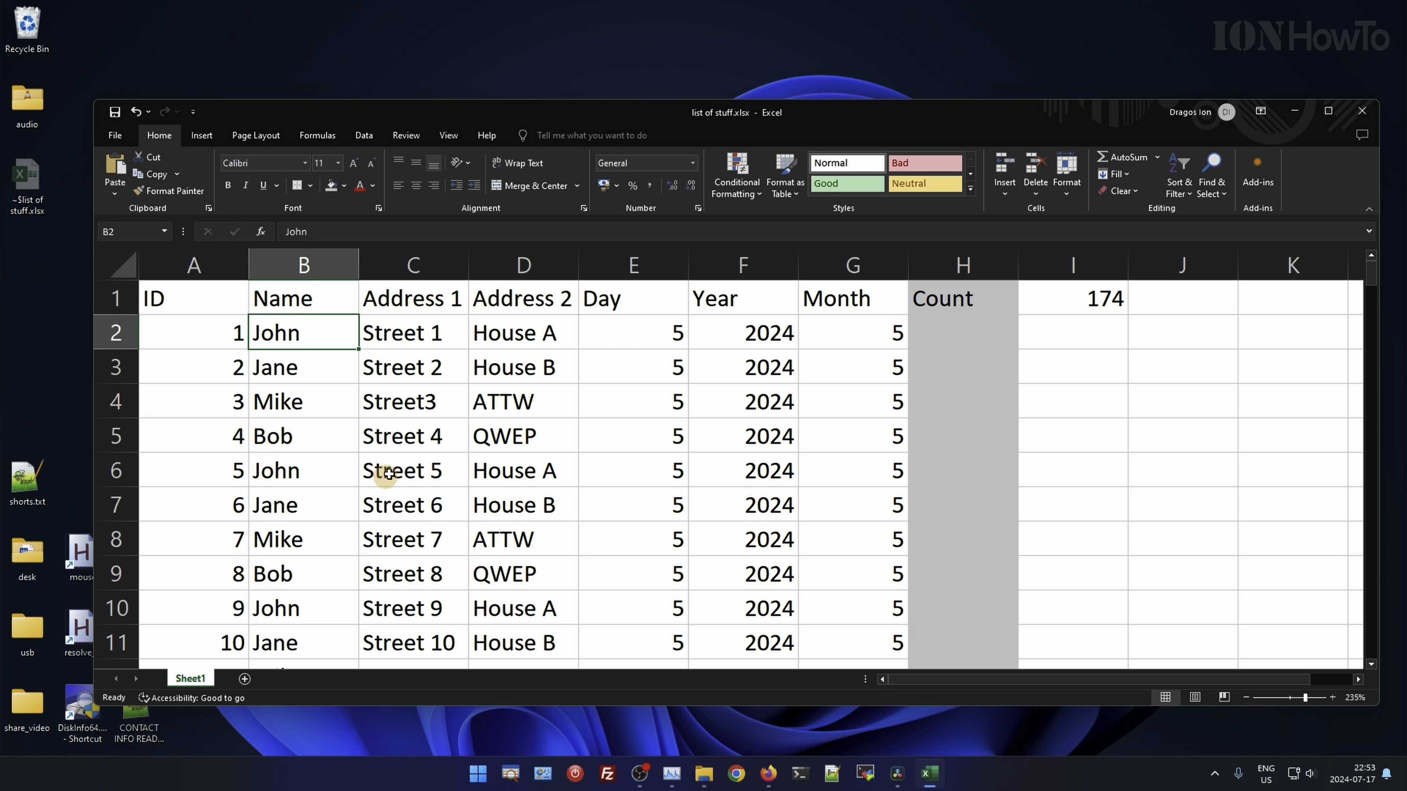
pyautogui.click(323, 393)
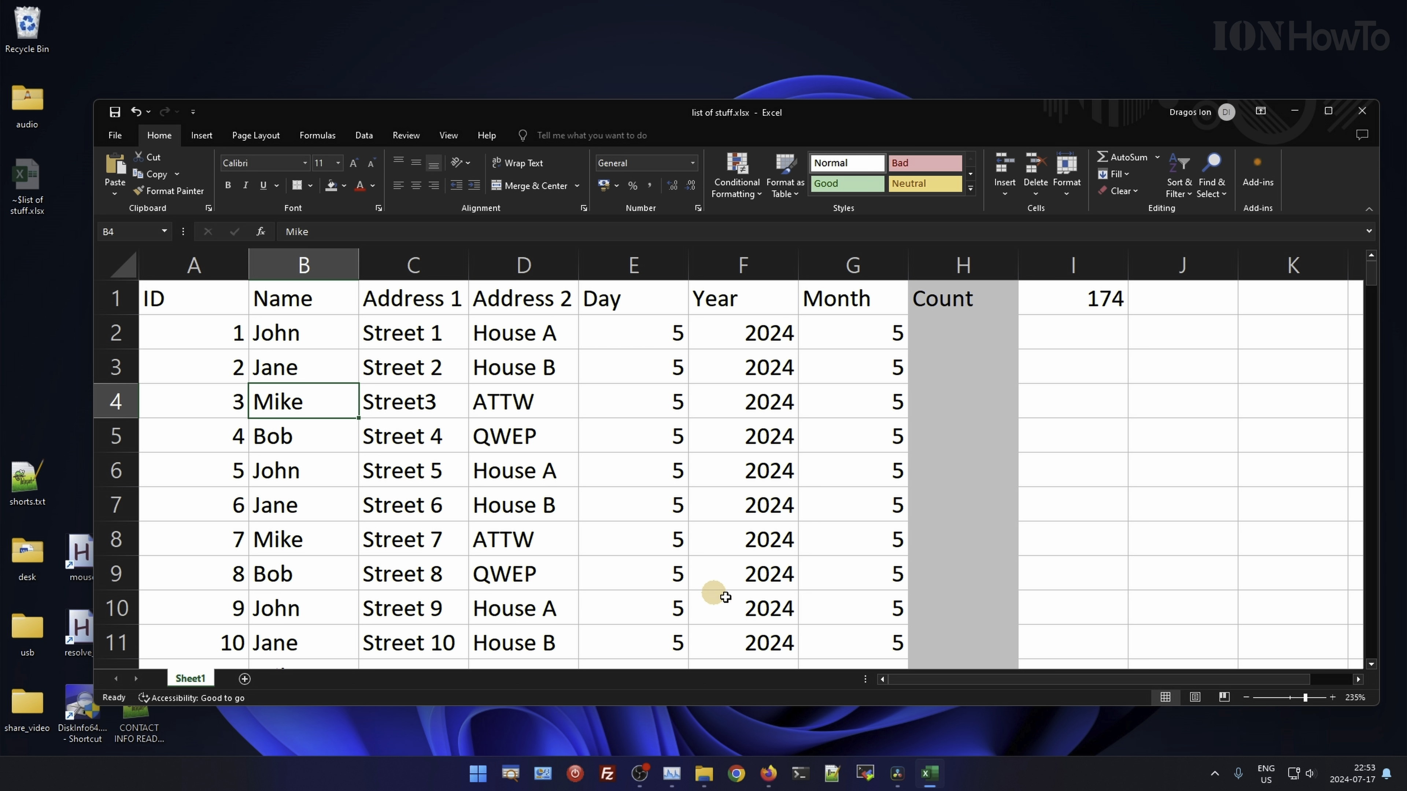
pyautogui.click(1070, 301)
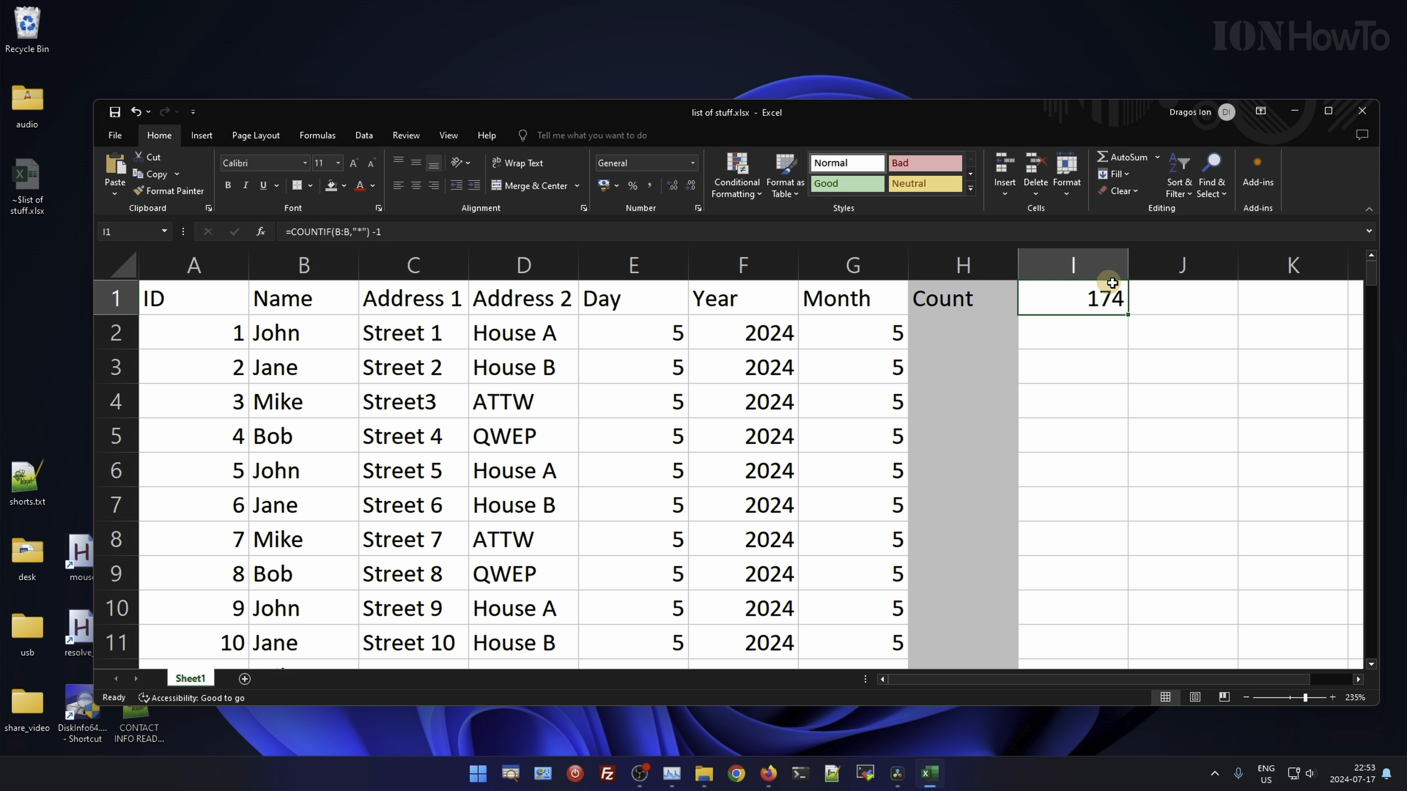
pyautogui.click(279, 416)
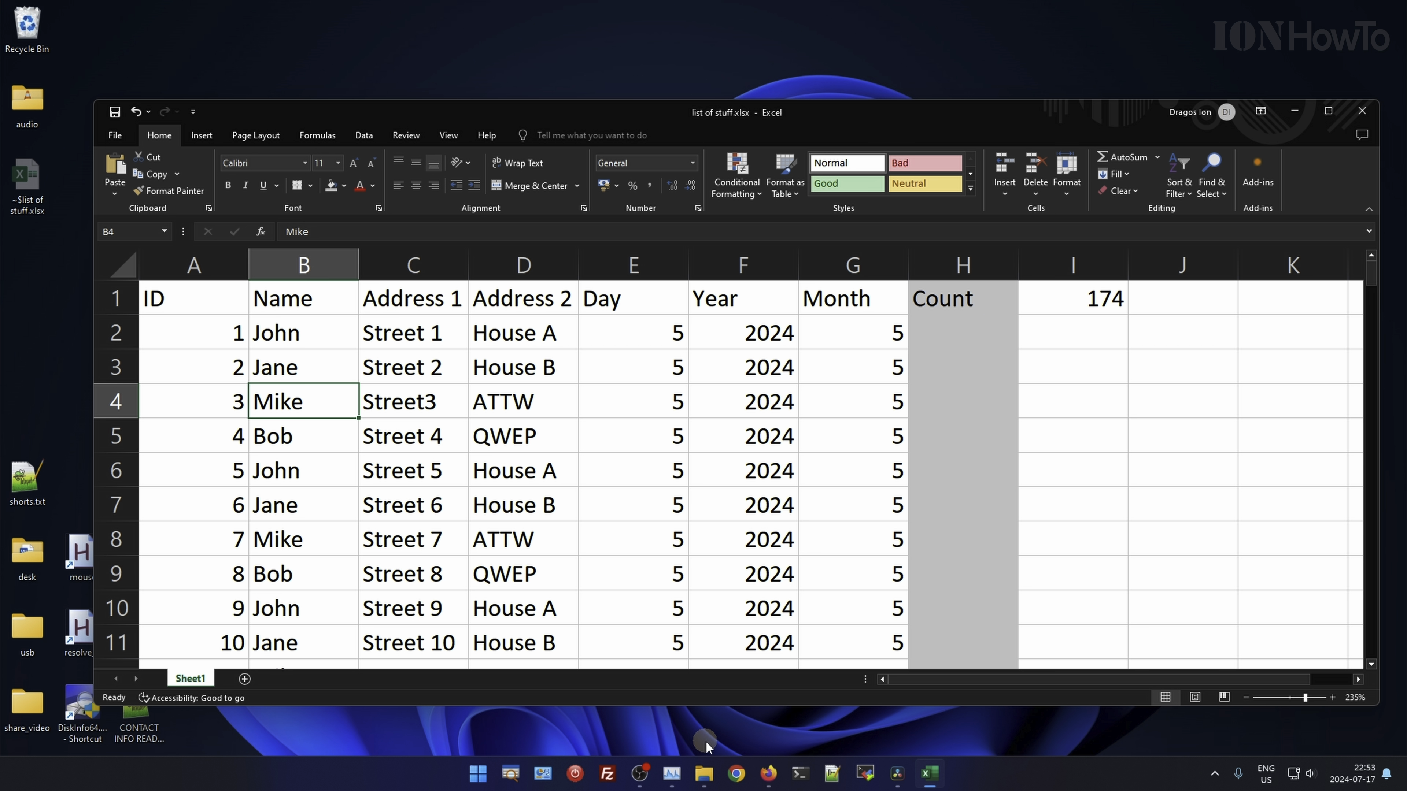
pyautogui.press('Delete')
pyautogui.press('Down')
pyautogui.press('Down')
pyautogui.press('Down')
pyautogui.press('Down')
pyautogui.press('Down')
pyautogui.press('Down')
pyautogui.press('Down')
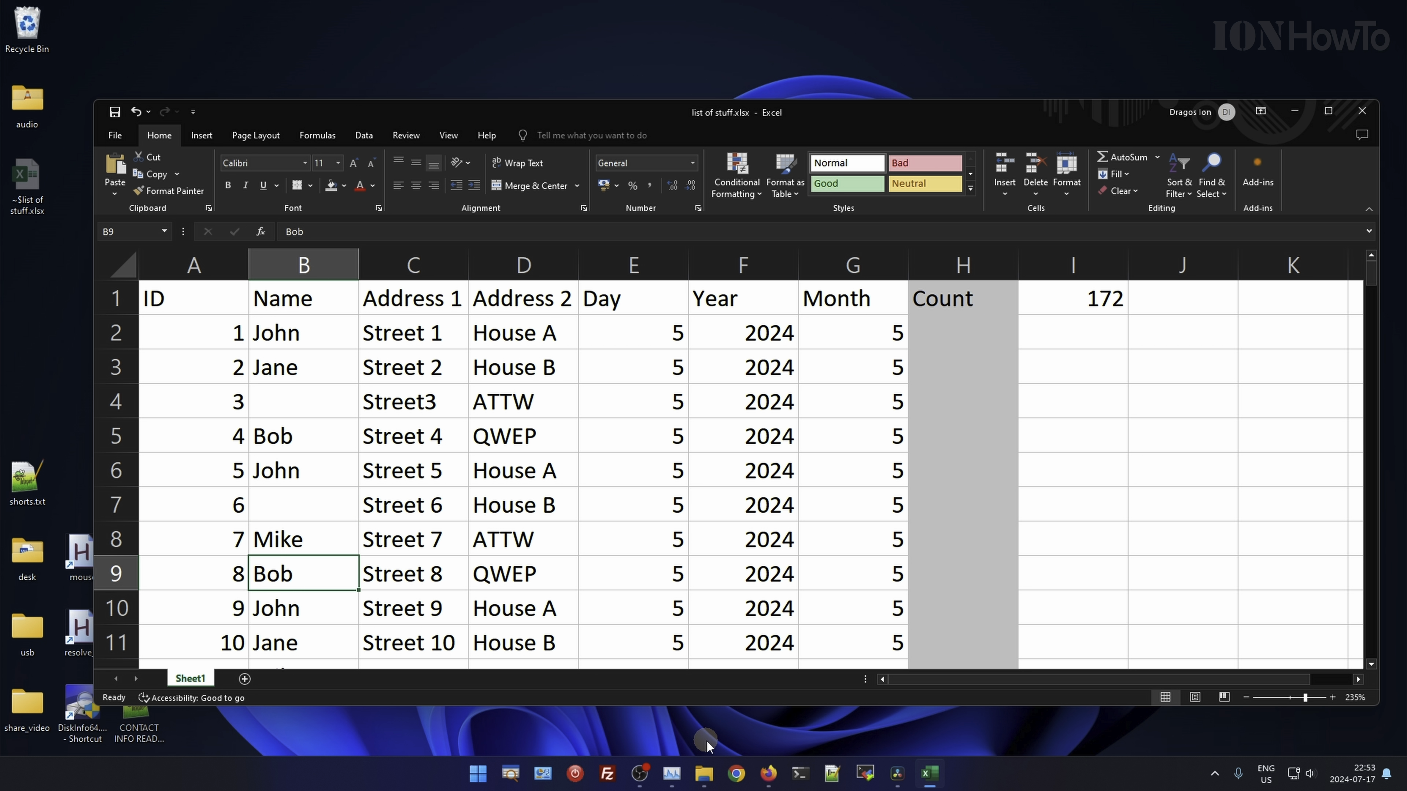
pyautogui.press('Delete')
# Clear the second-to-last name, B174, and go back to row 1 to check the count in I1
pyautogui.press('Down')
pyautogui.press('Down')
pyautogui.press('Down')
pyautogui.press('Down')
pyautogui.press('Down')
pyautogui.press('Down')
pyautogui.press('Down')
pyautogui.press('Down')
pyautogui.press('Down')
pyautogui.press('Down')
pyautogui.press('Down')
pyautogui.press('Down')
pyautogui.press('Down')
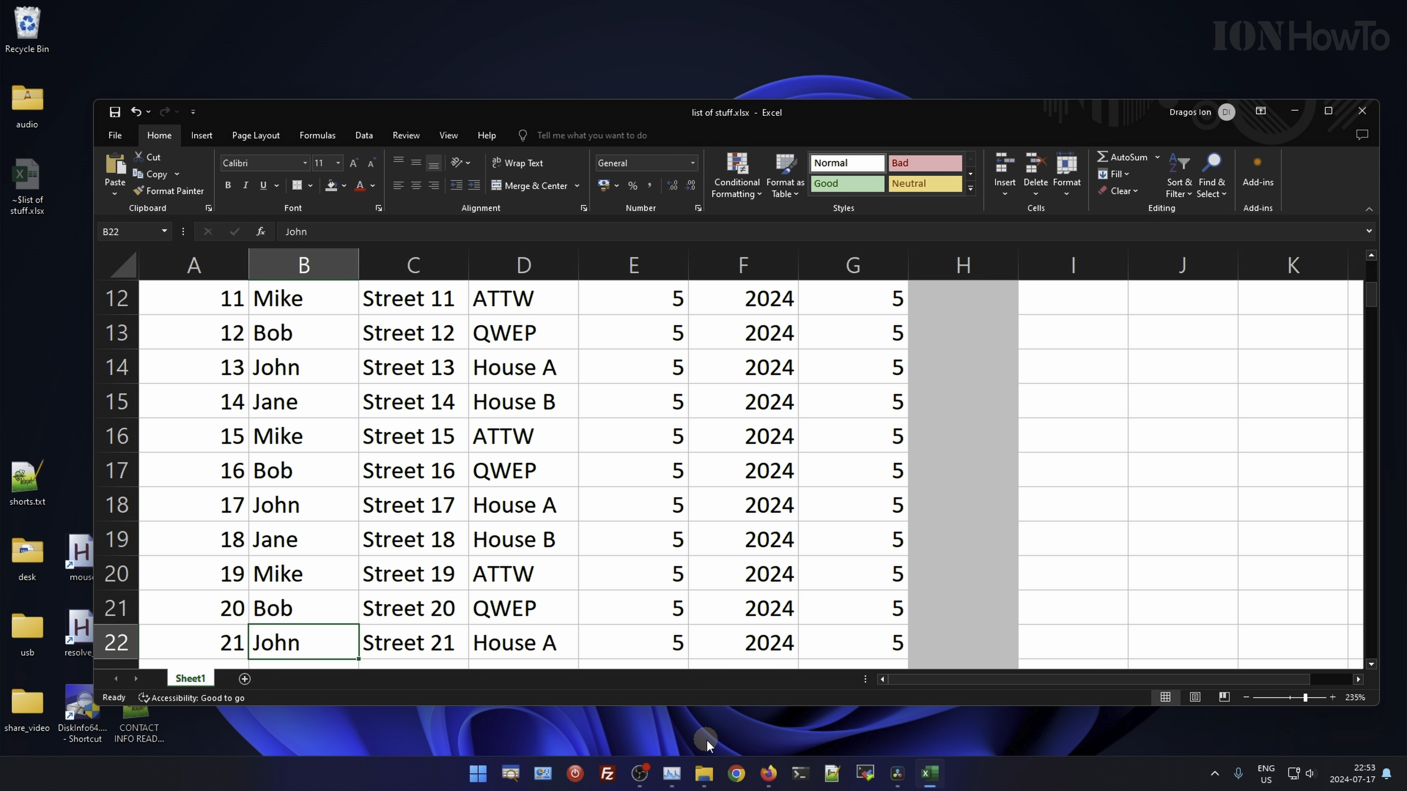
pyautogui.hotkey('ctrl', 'Down')
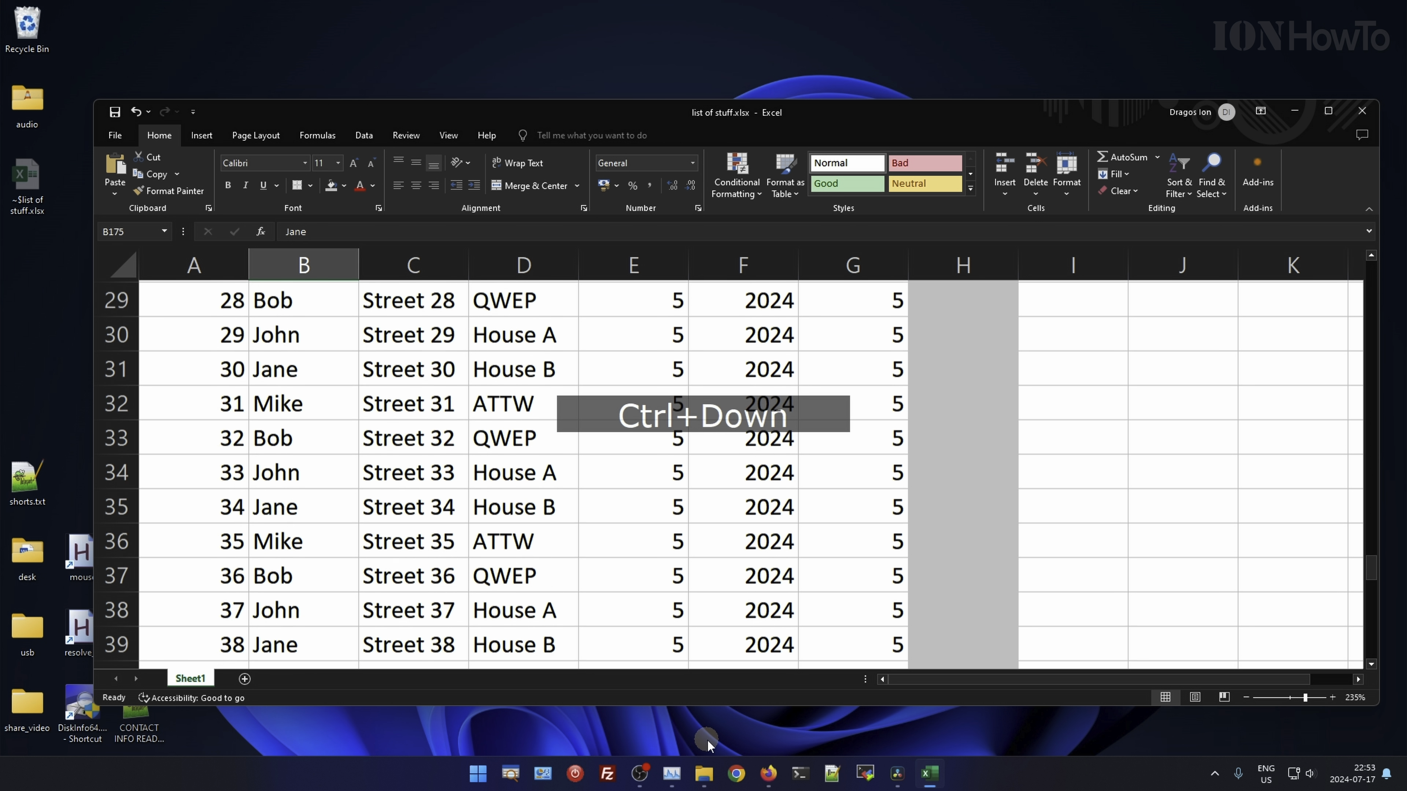
pyautogui.press('Up')
pyautogui.press('Delete')
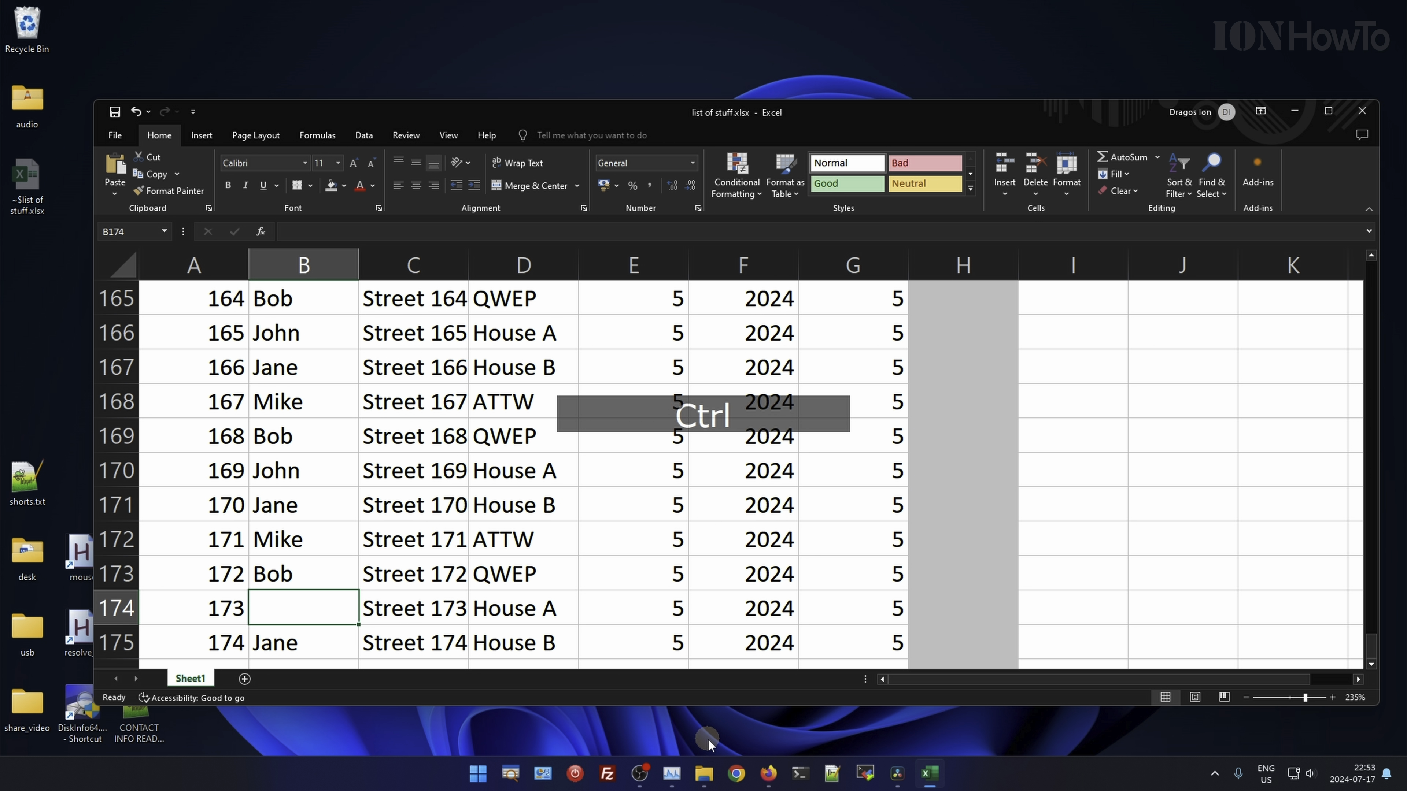
pyautogui.hotkey('ctrl', 'Home')
pyautogui.press('Right')
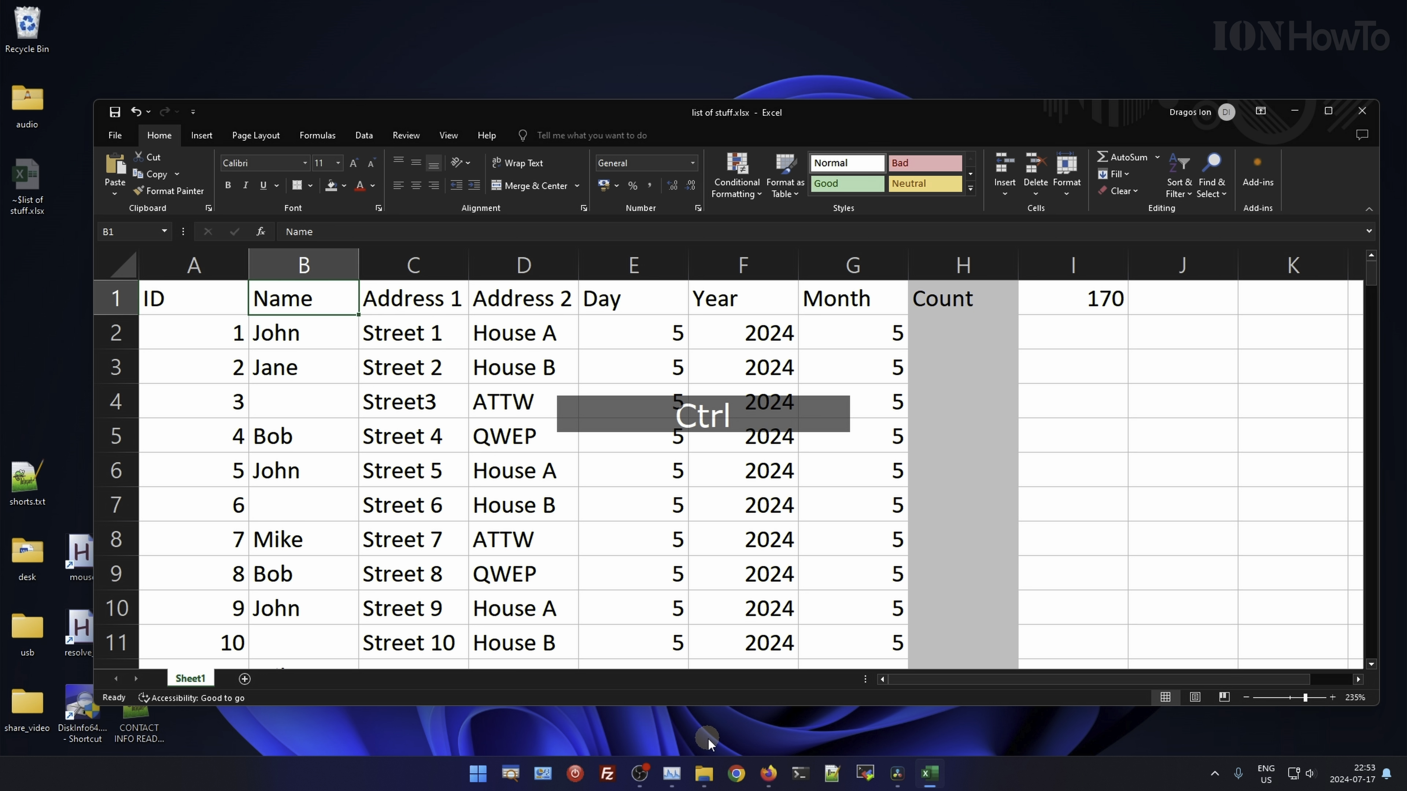
# Undo the clearing of the names in B174, B11, B7 and B4
pyautogui.hotkey('ctrl', 'z')
pyautogui.hotkey('ctrl', 'z')
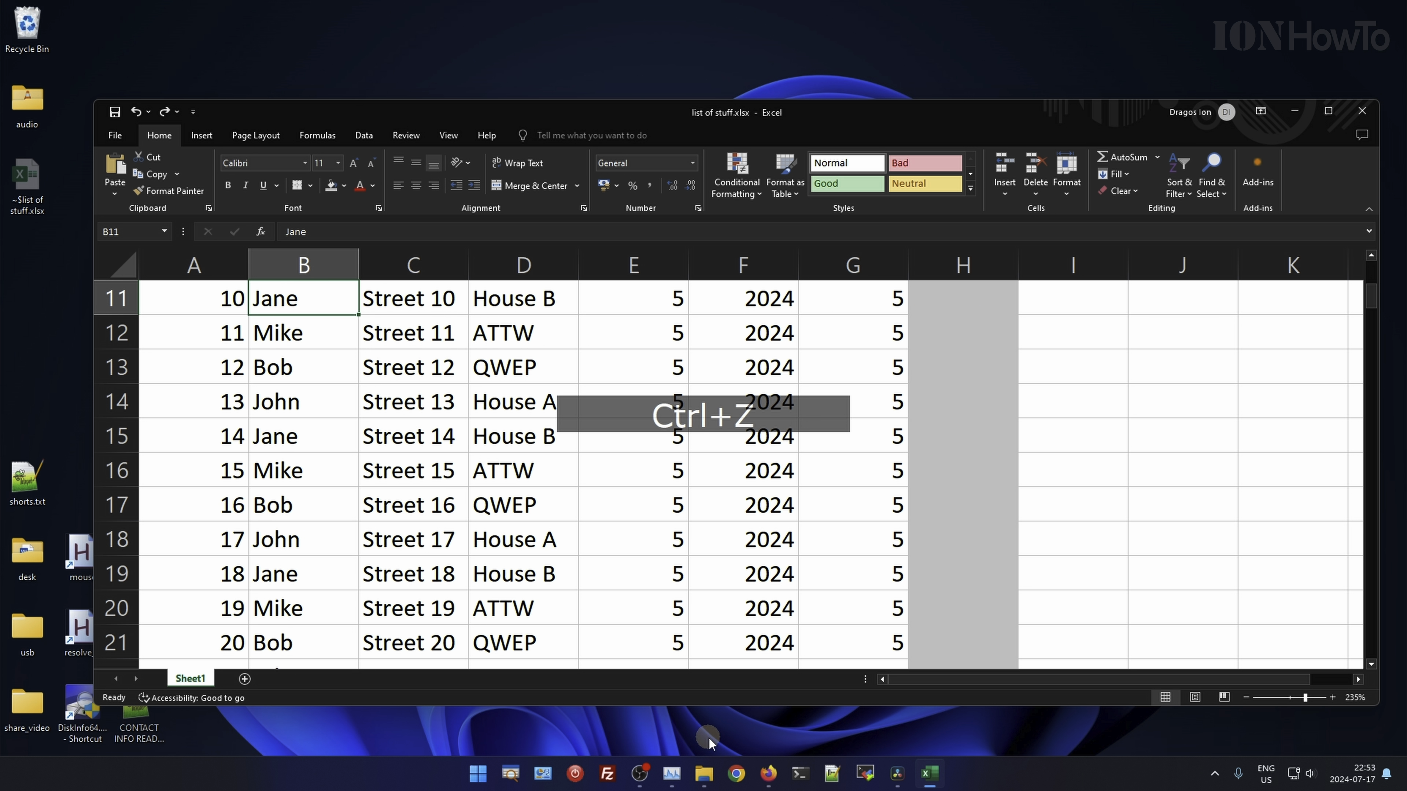
pyautogui.hotkey('ctrl', 'z')
pyautogui.hotkey('ctrl', 'Home')
pyautogui.hotkey('ctrl', 'z')
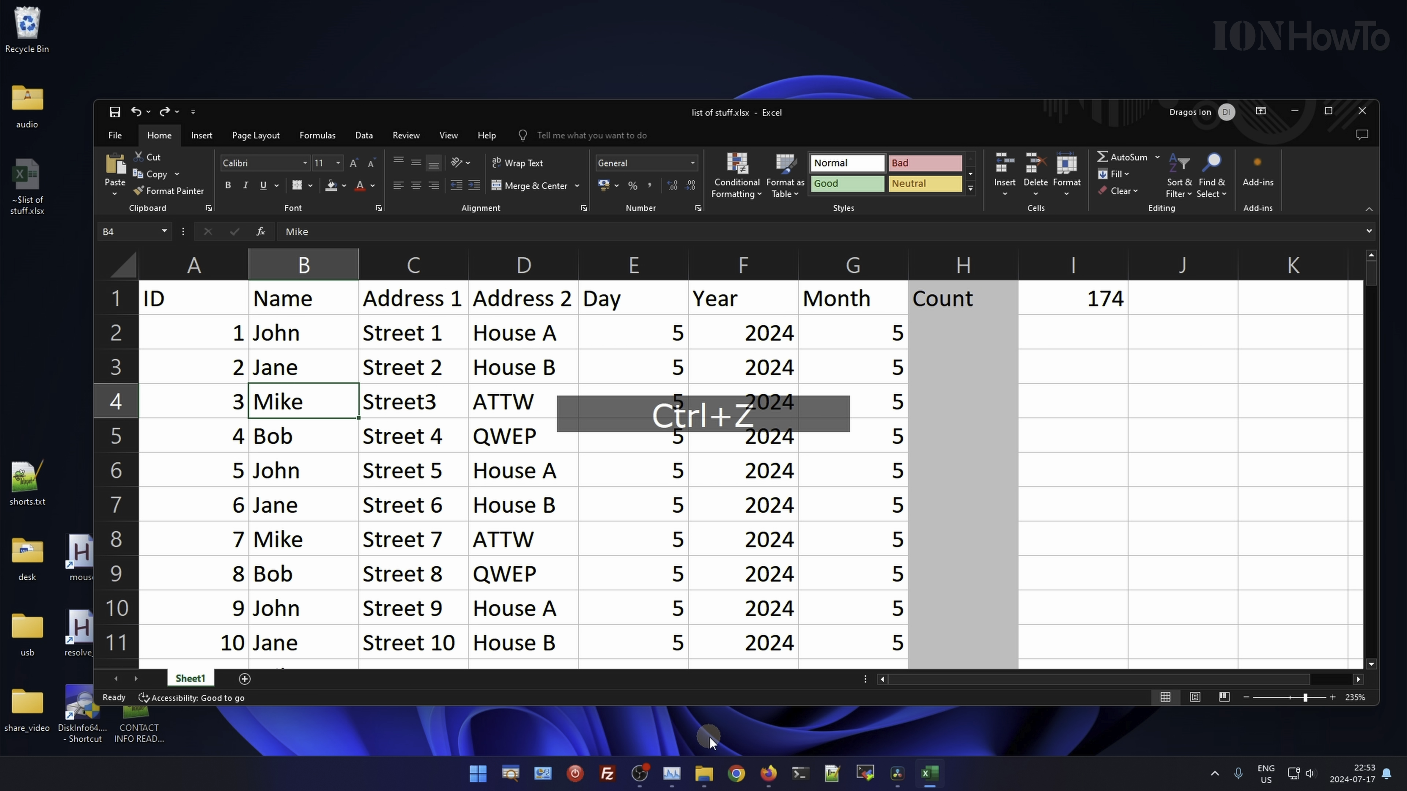
# Check the formula in I1, select the empty cell I3 and save the workbook
pyautogui.click(1108, 291)
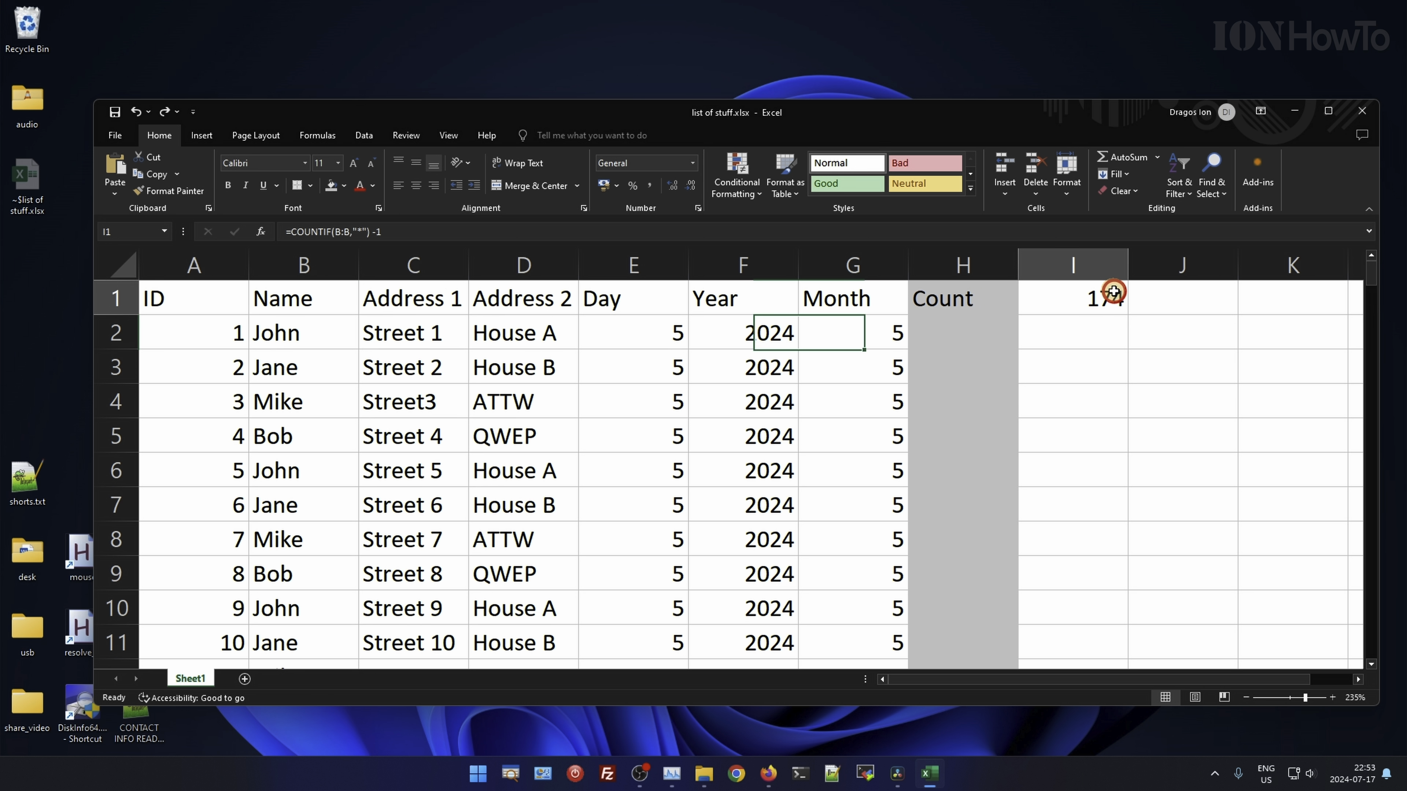
pyautogui.click(1075, 360)
pyautogui.hotkey('ctrl', 's')
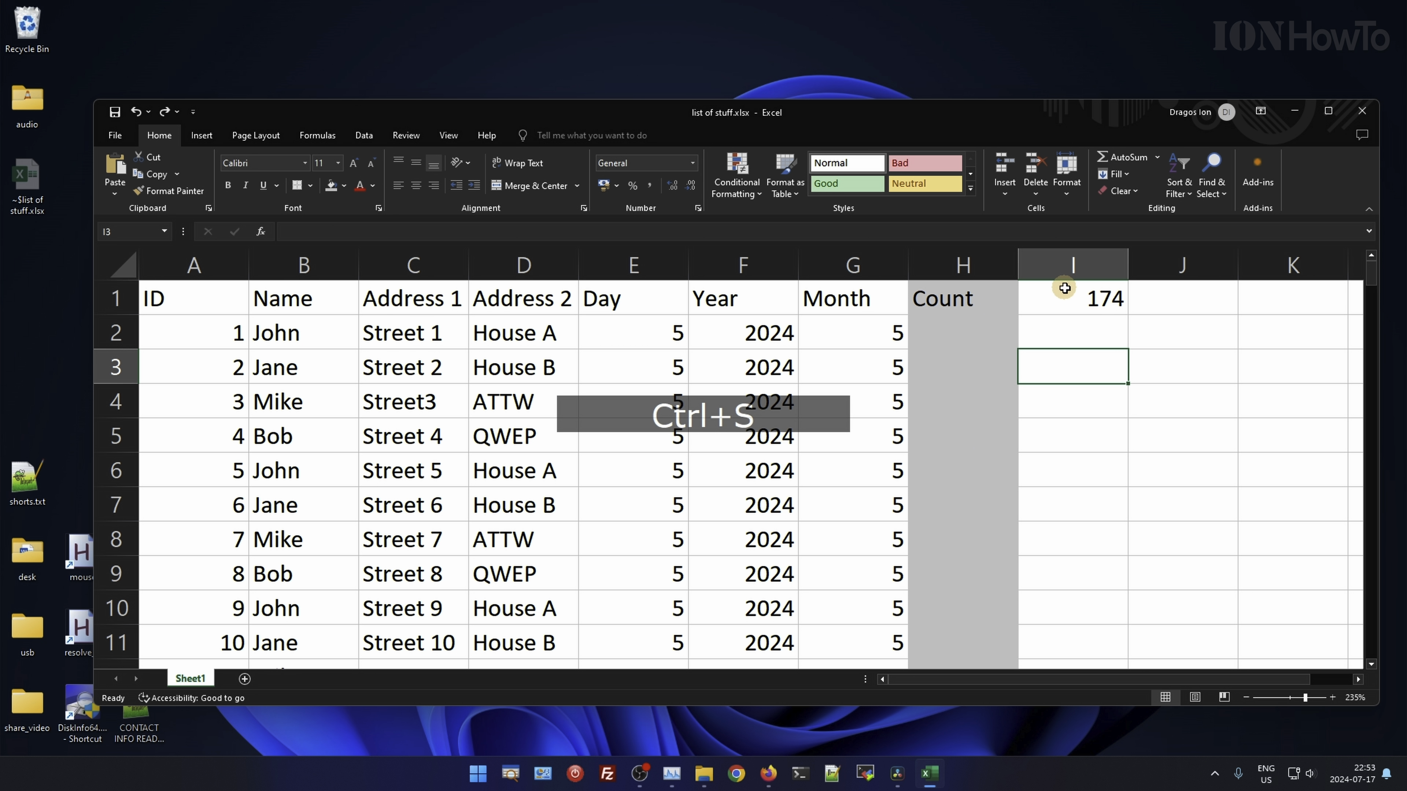
# Examine the range and criteria of the COUNTIF formula in I1 in the Function Arguments dialog and close it
pyautogui.click(293, 257)
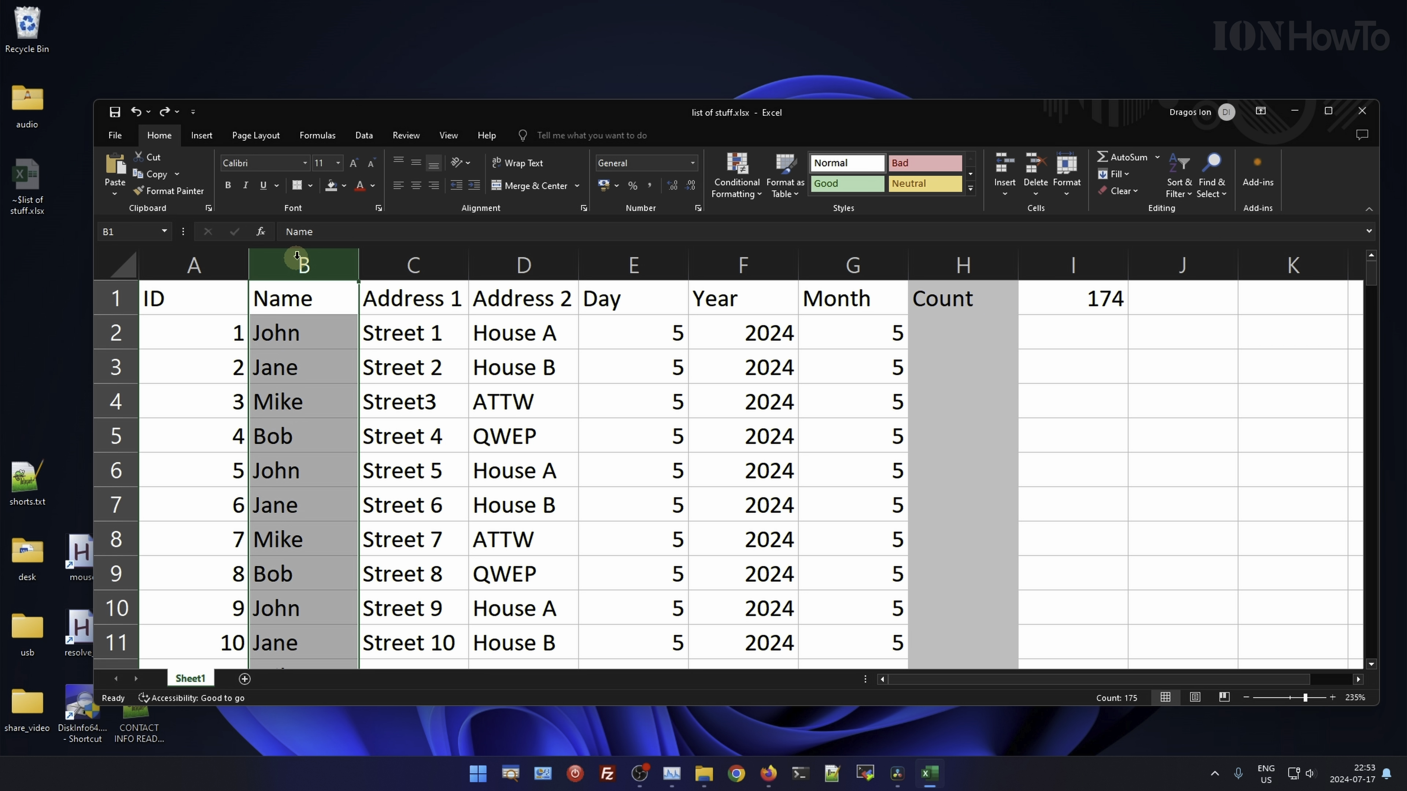
pyautogui.click(1034, 292)
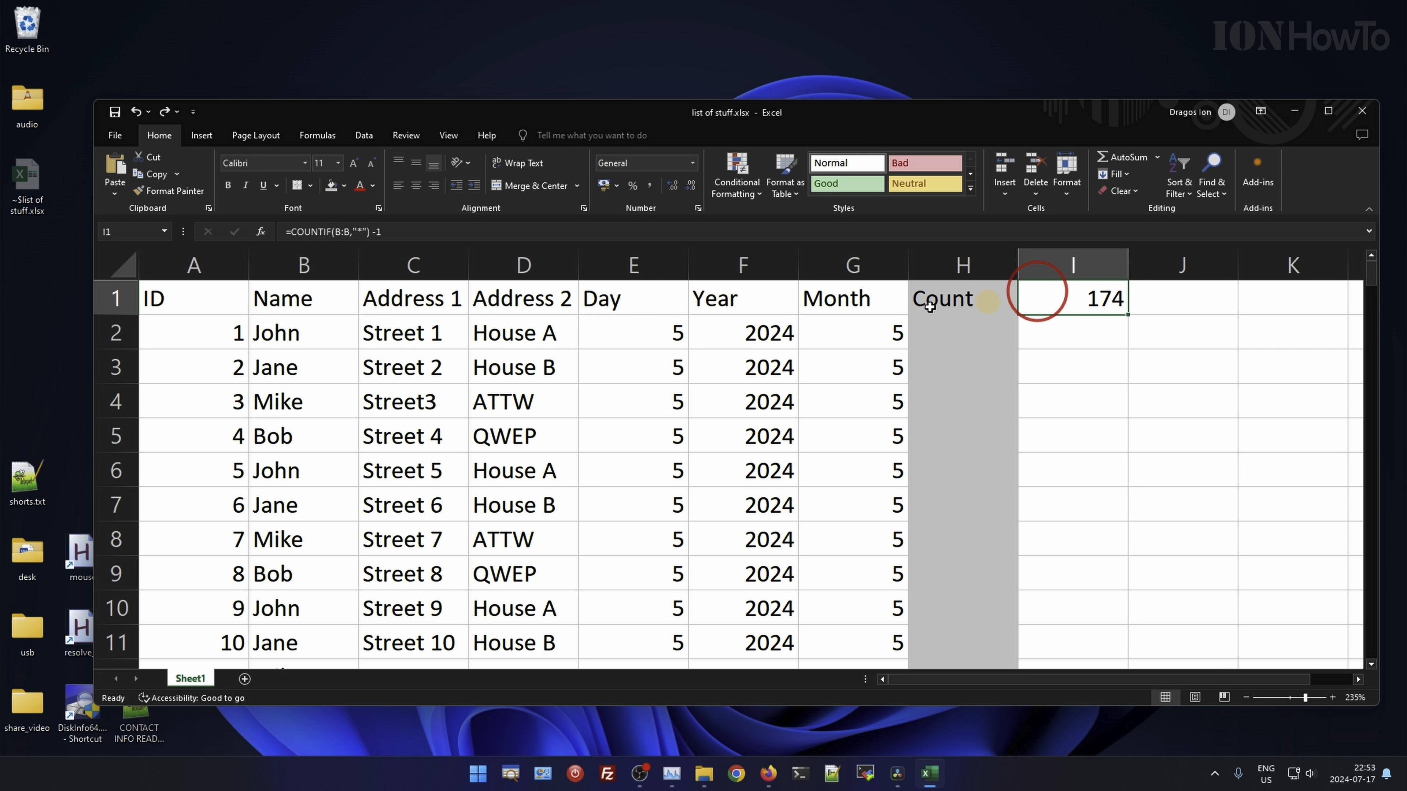
pyautogui.click(362, 231)
pyautogui.click(262, 231)
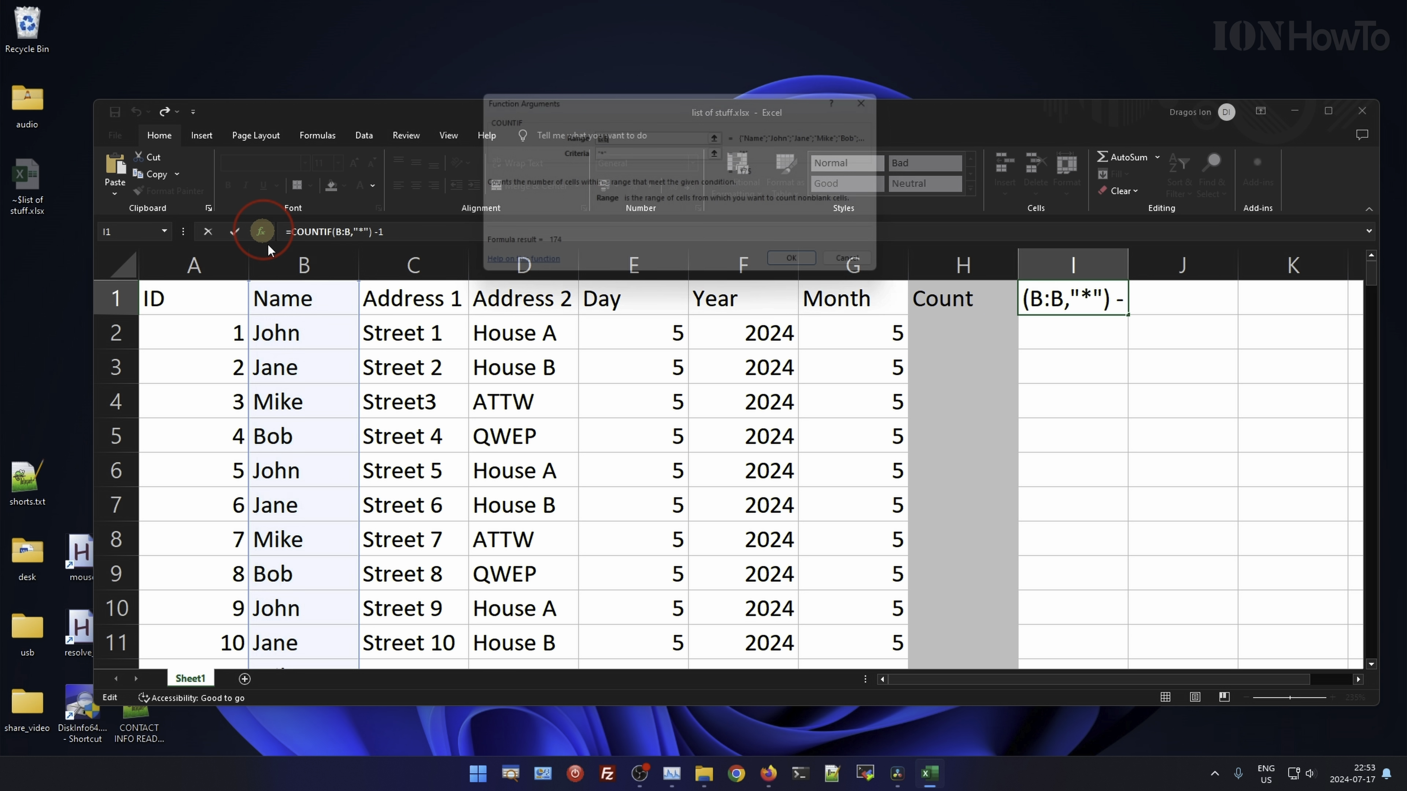
pyautogui.moveTo(607, 155); pyautogui.dragTo(573, 151)
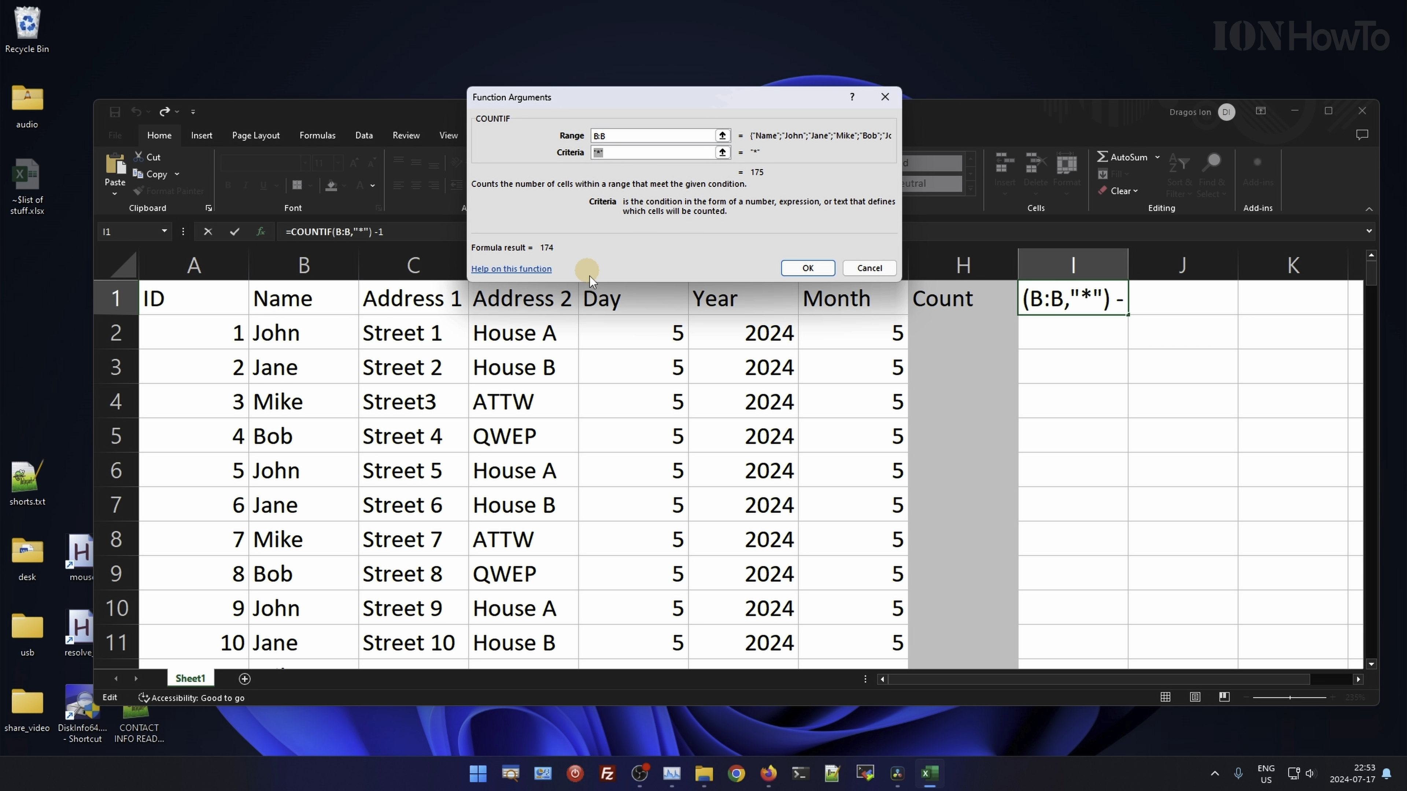
pyautogui.moveTo(646, 103); pyautogui.dragTo(686, 96)
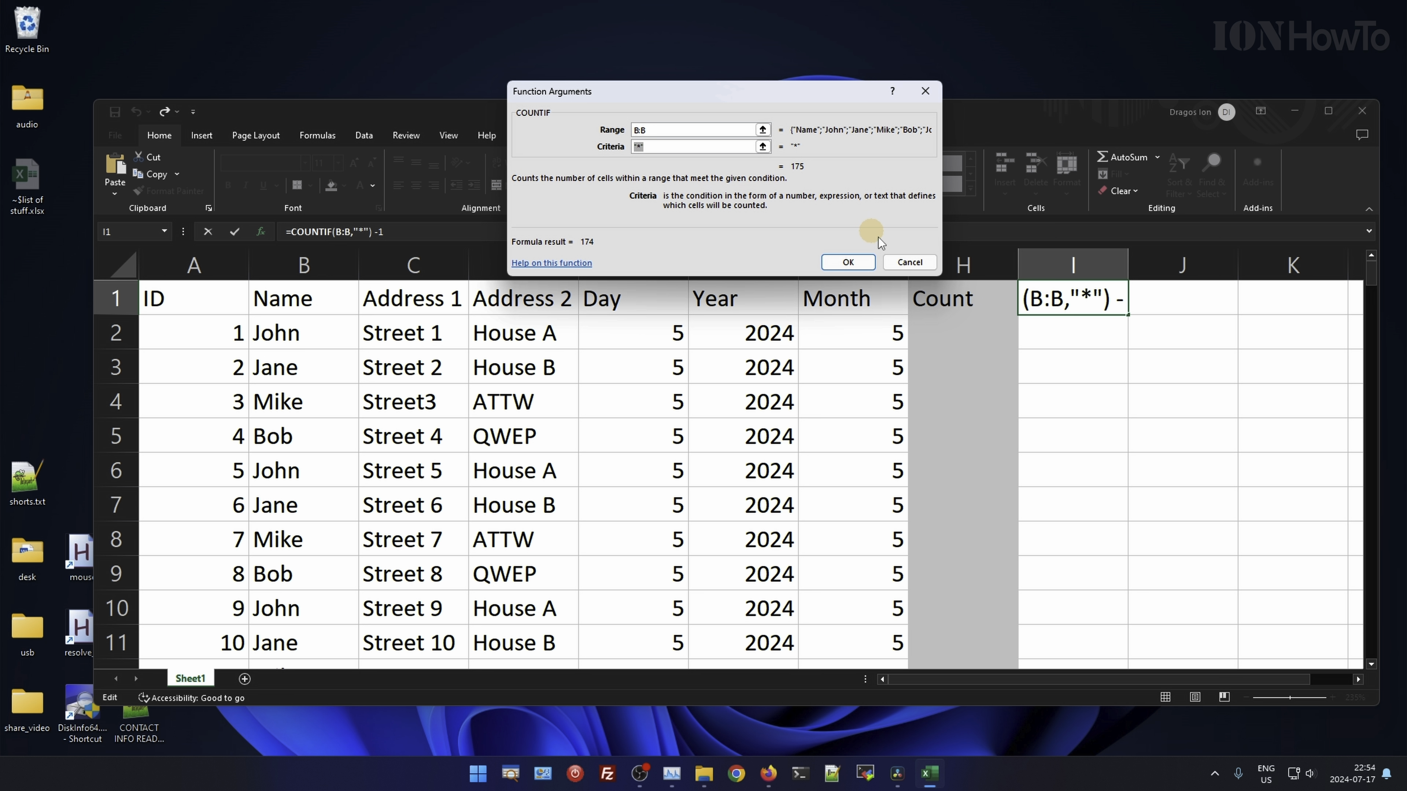
pyautogui.click(851, 262)
# Select the Name header in B1 and close the workbook list of stuff.xlsx
pyautogui.click(274, 263)
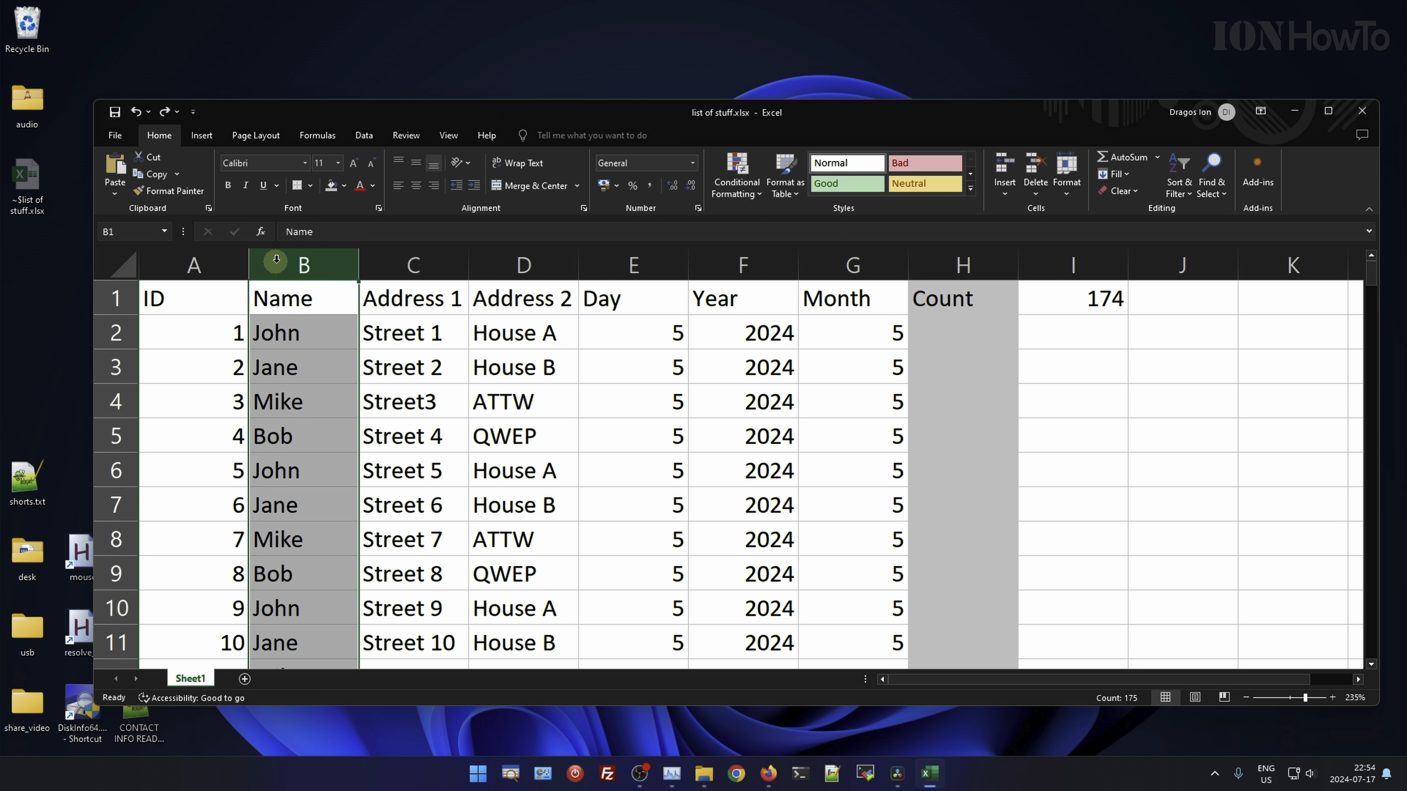
pyautogui.click(314, 298)
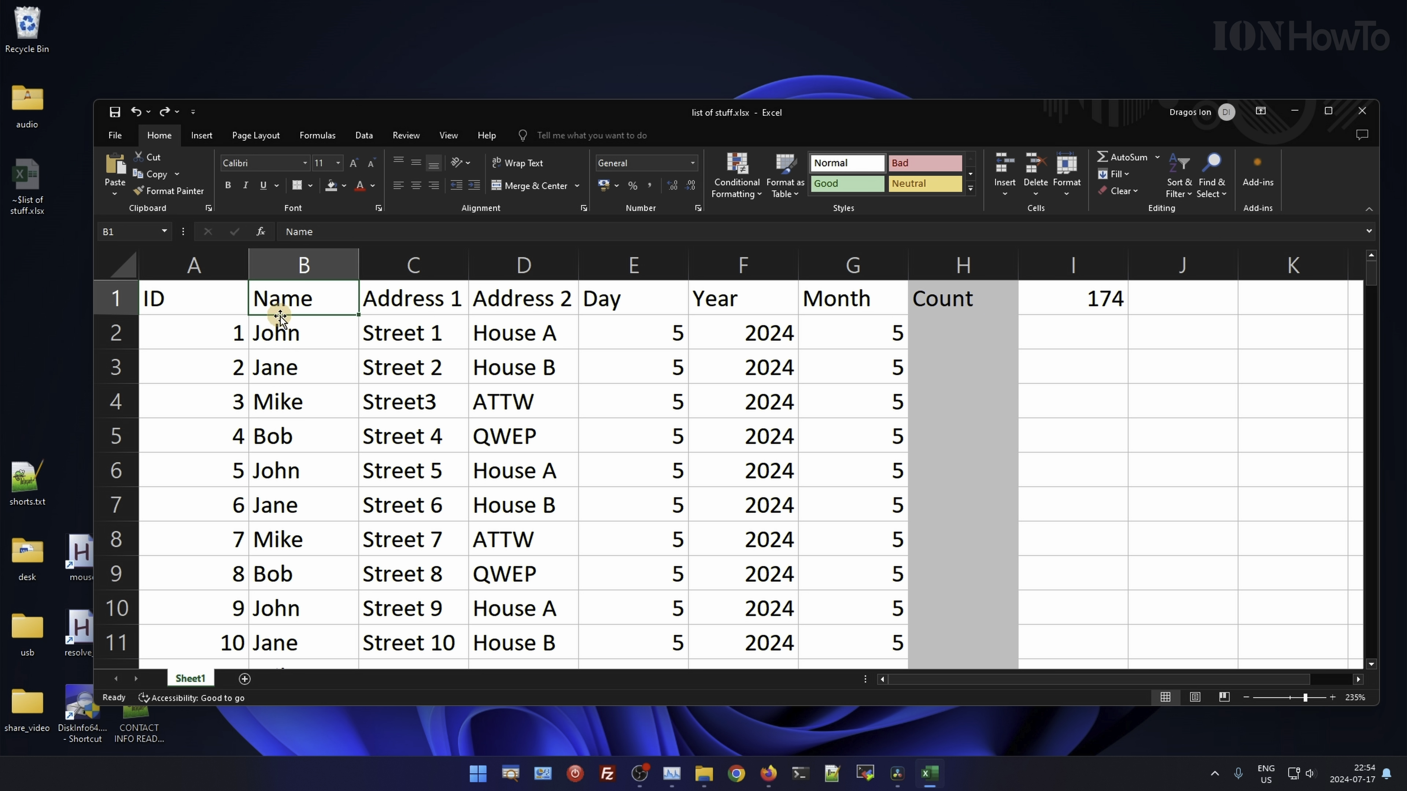
pyautogui.click(1362, 111)
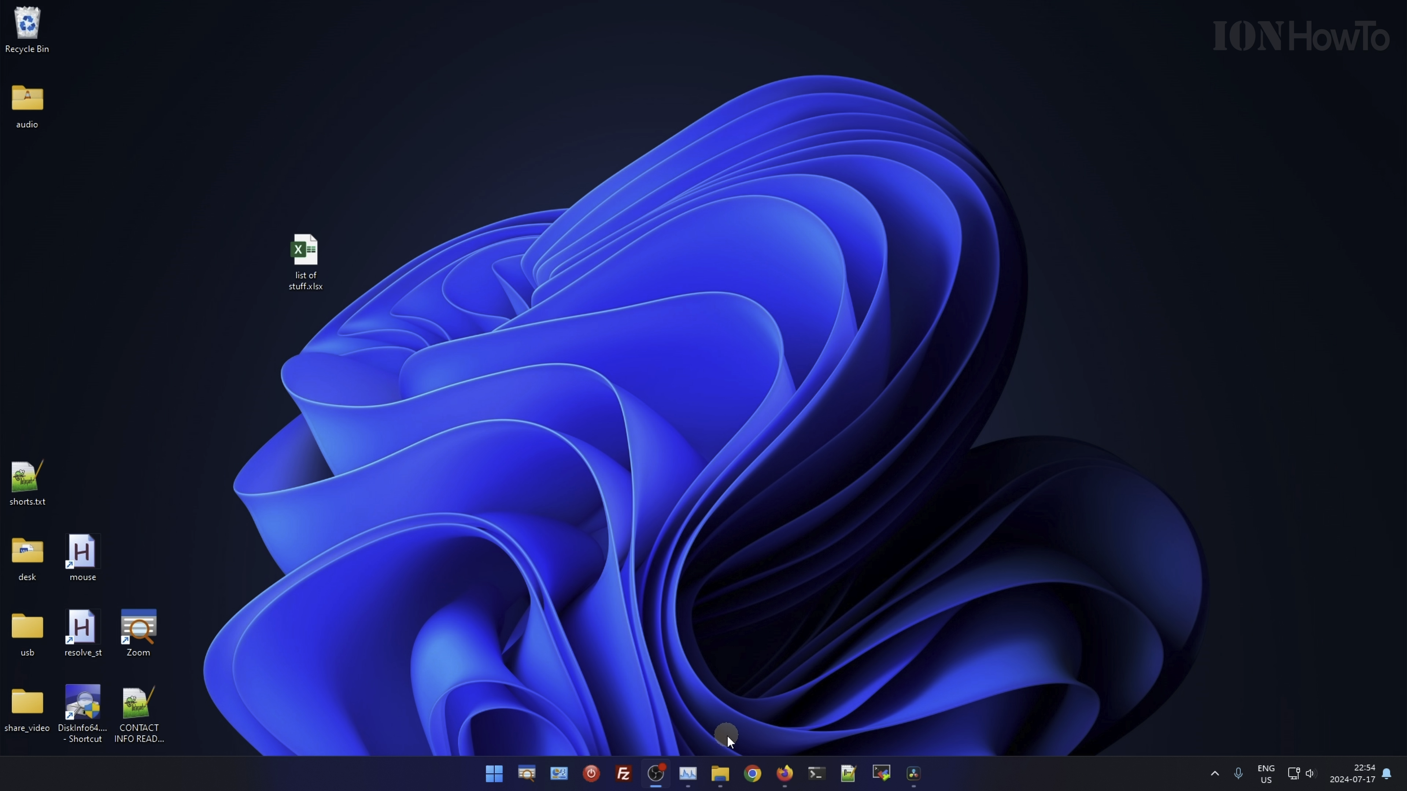